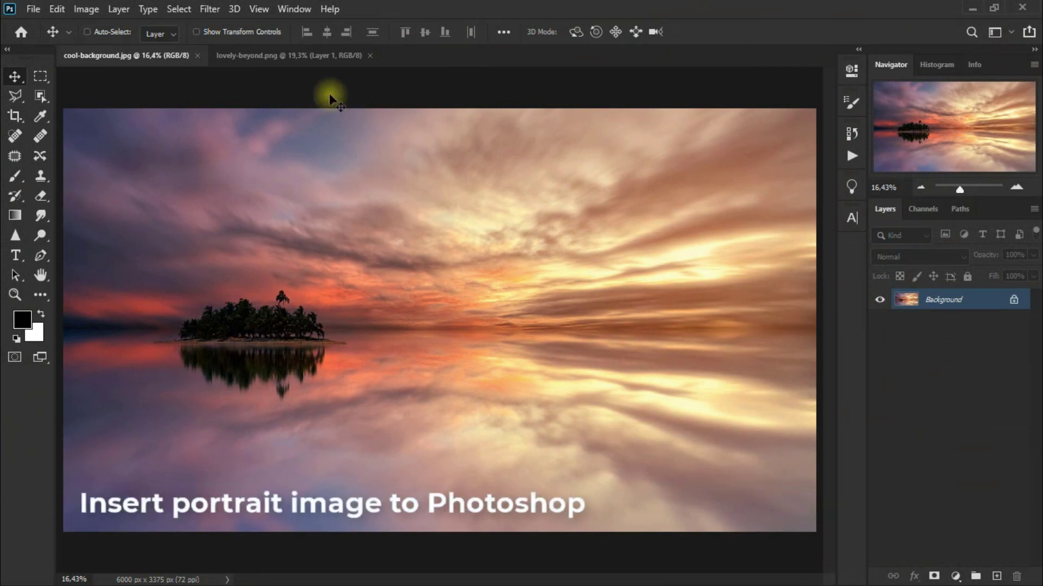
- Bring the woman from lovely-beyond.png into the seascape, close her source, and place her right of centre
{"action": "left_click", "coordinate": [289, 57]}
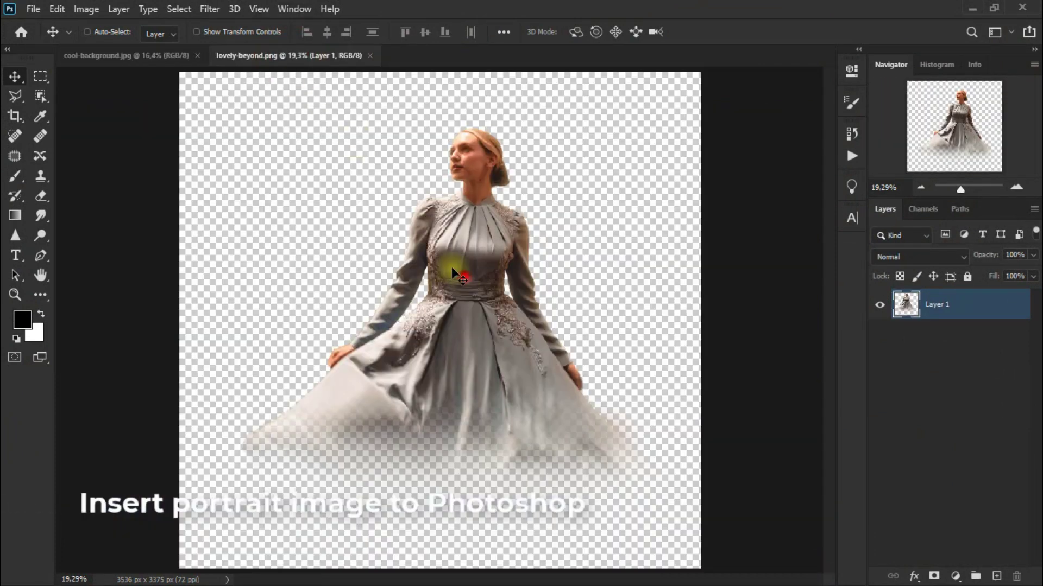
{"action": "left_click_drag", "start_coordinate": [452, 268], "coordinate": [444, 279]}
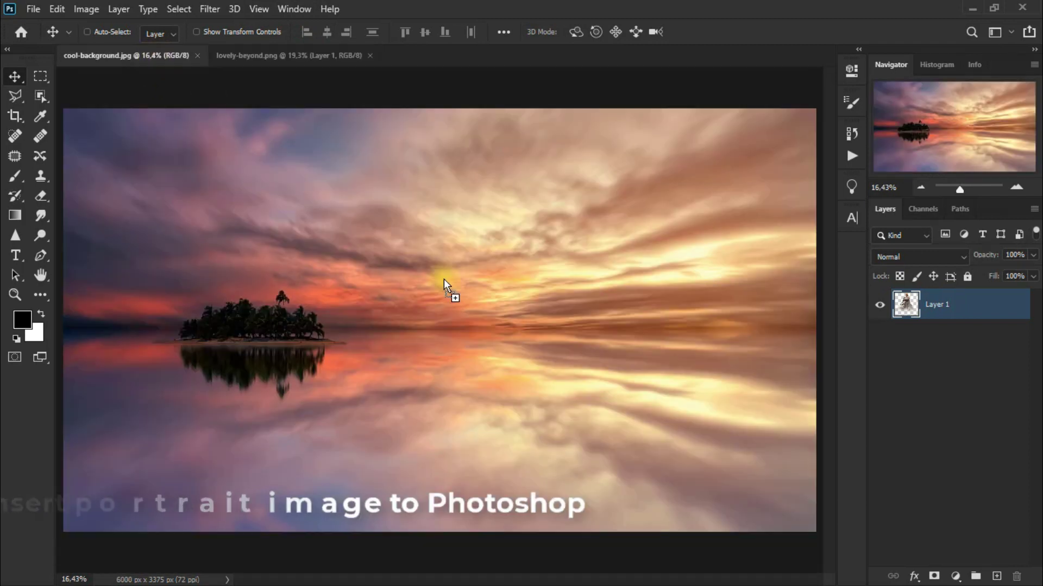
{"action": "left_click", "coordinate": [346, 61]}
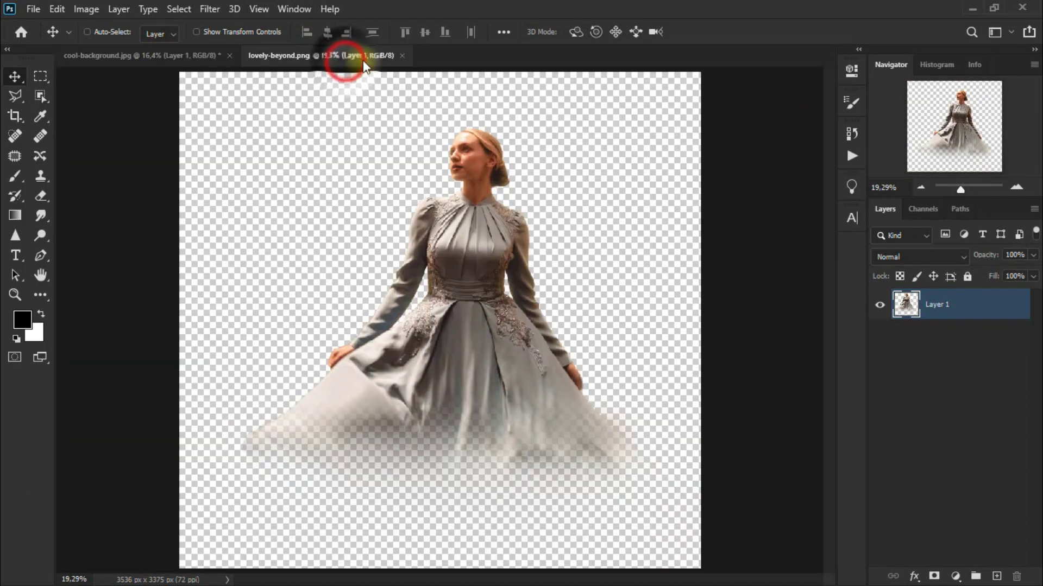
{"action": "left_click", "coordinate": [403, 57]}
{"action": "left_click_drag", "start_coordinate": [480, 255], "coordinate": [568, 274]}
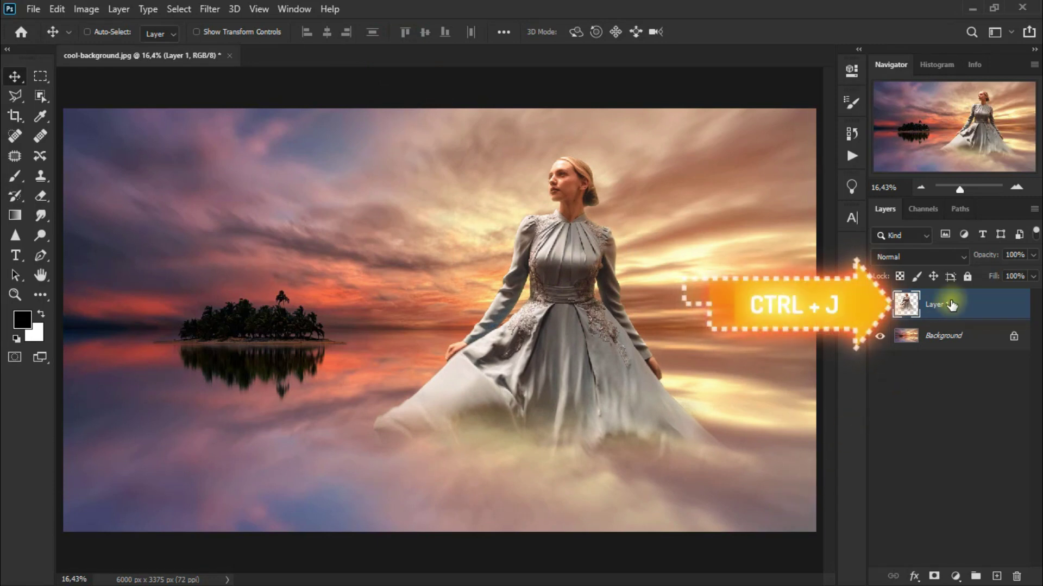
- Duplicate the woman, rotate the copy 180°, flip it horizontally, and move it beneath her
{"action": "key", "text": "ctrl+j"}
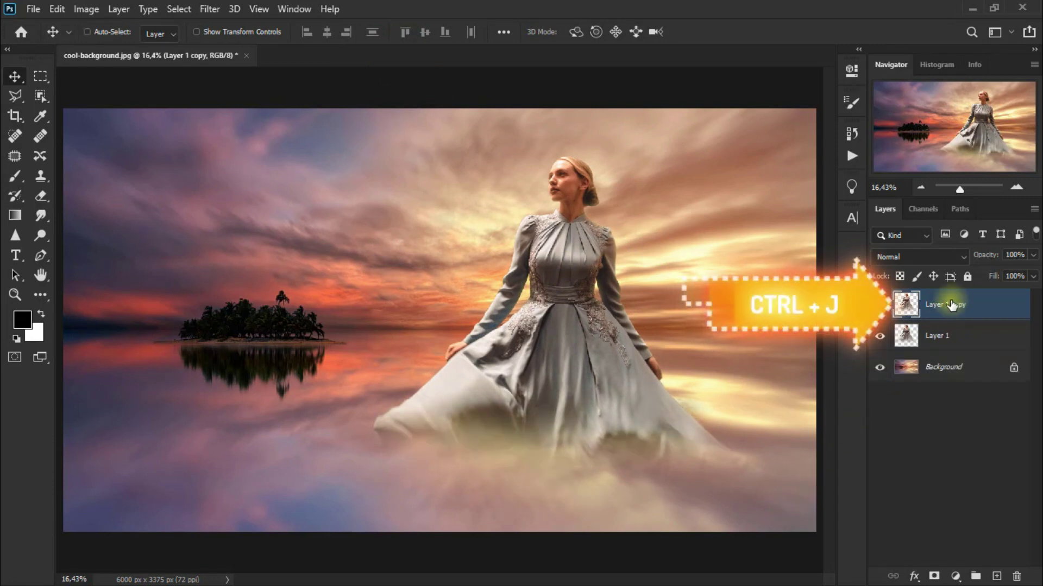
{"action": "left_click", "coordinate": [57, 11]}
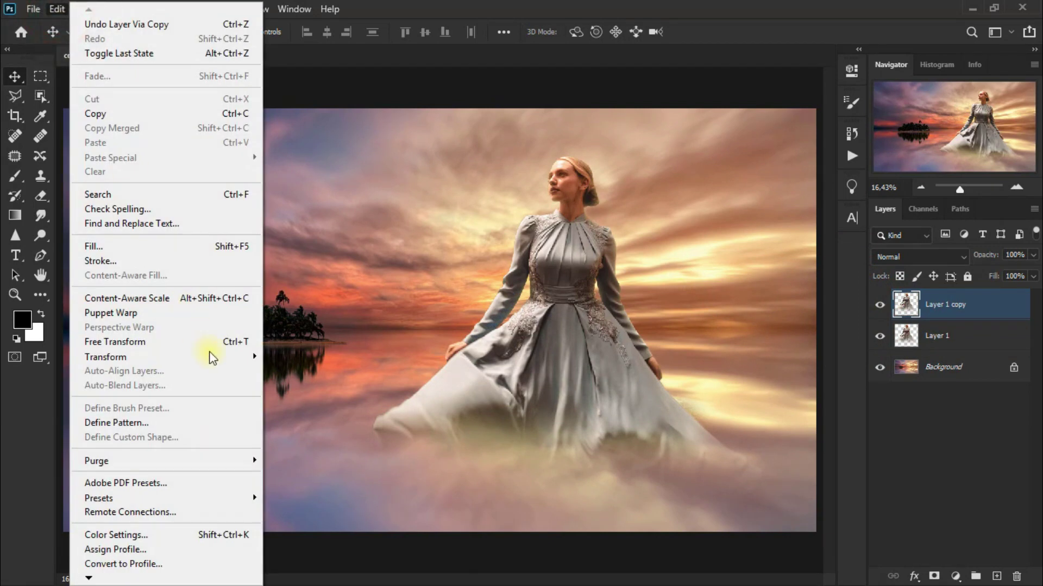
{"action": "mouse_move", "coordinate": [106, 357]}
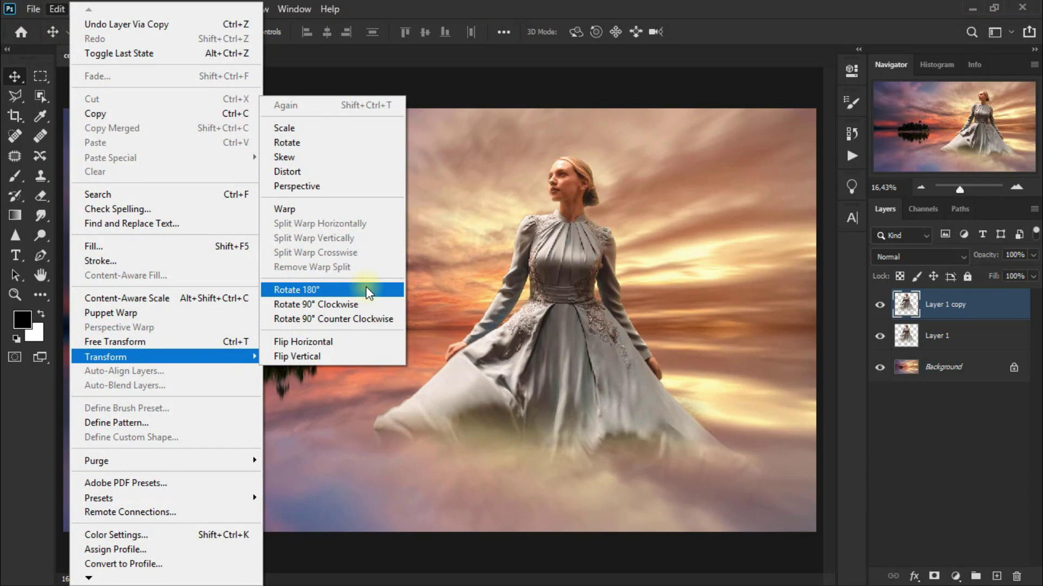
{"action": "left_click", "coordinate": [367, 290]}
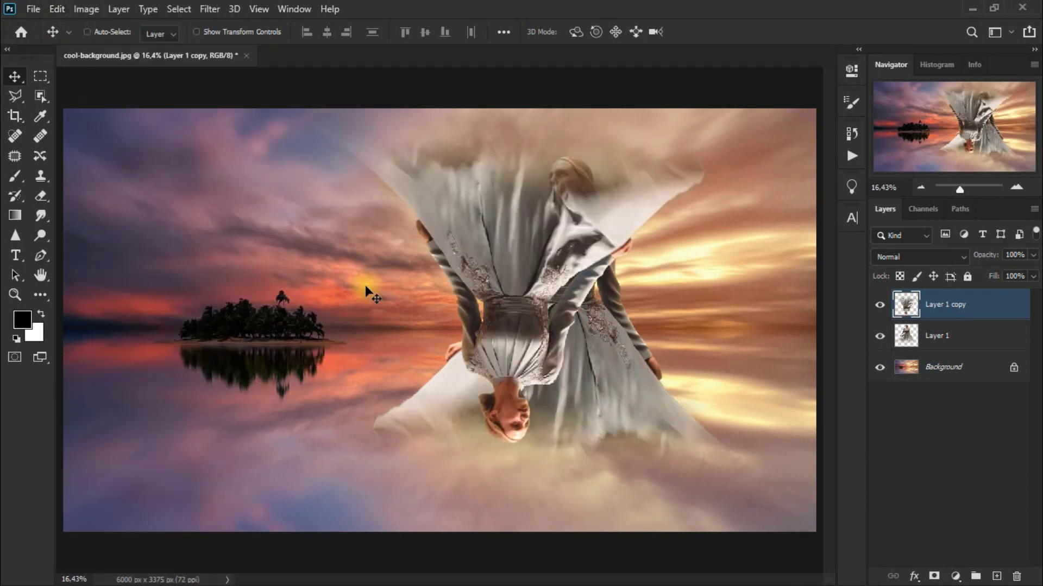
{"action": "left_click", "coordinate": [57, 9]}
{"action": "mouse_move", "coordinate": [163, 357]}
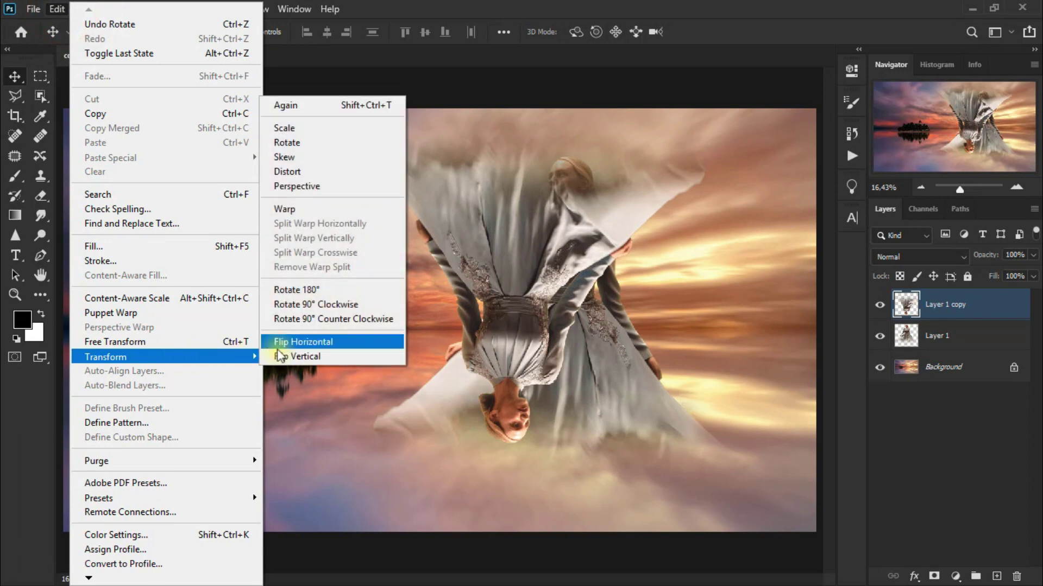
{"action": "left_click", "coordinate": [352, 342]}
{"action": "left_click_drag", "start_coordinate": [556, 244], "coordinate": [570, 491]}
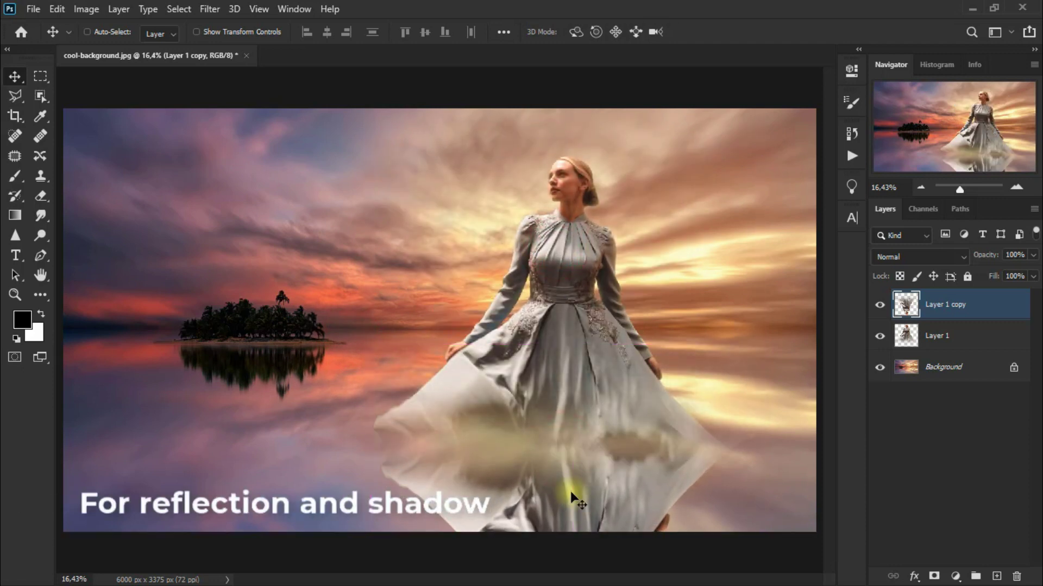
- Set Layer 1 copy to Screen and apply Motion Blur with angle -84°, distance 197 px
{"action": "left_click", "coordinate": [911, 253]}
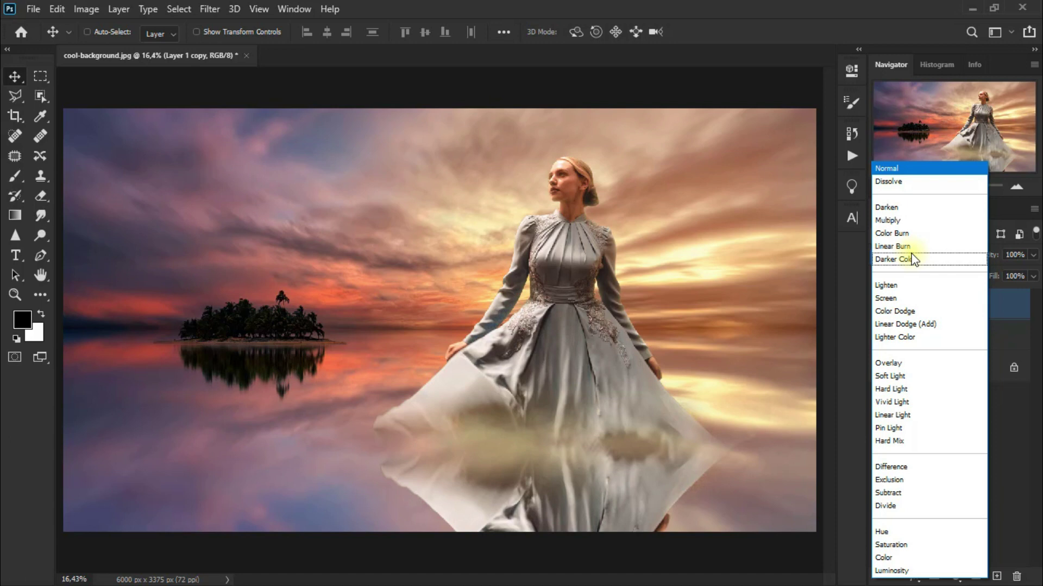
{"action": "left_click", "coordinate": [930, 300]}
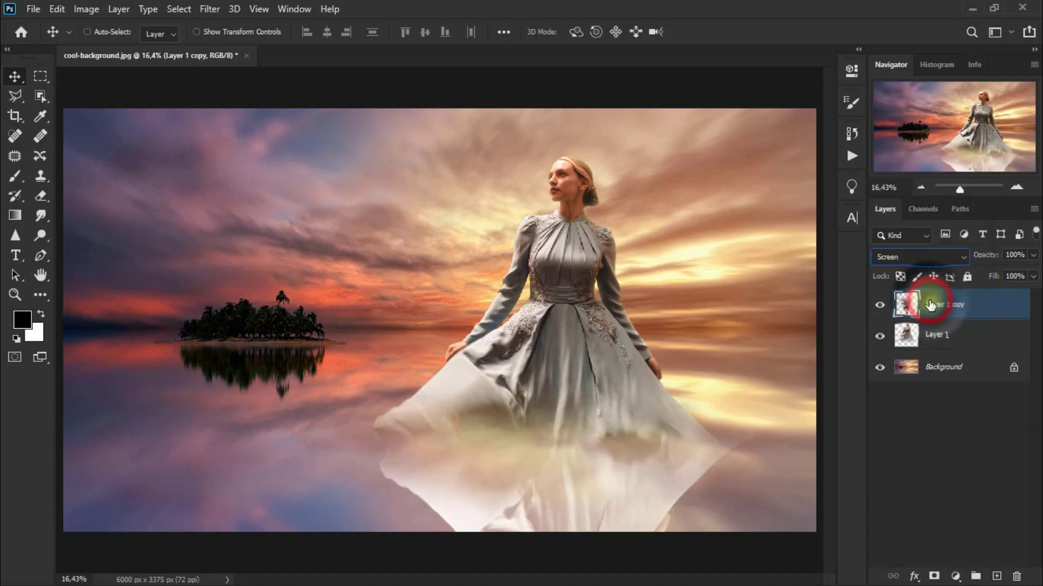
{"action": "left_click", "coordinate": [210, 9]}
{"action": "mouse_move", "coordinate": [269, 181]}
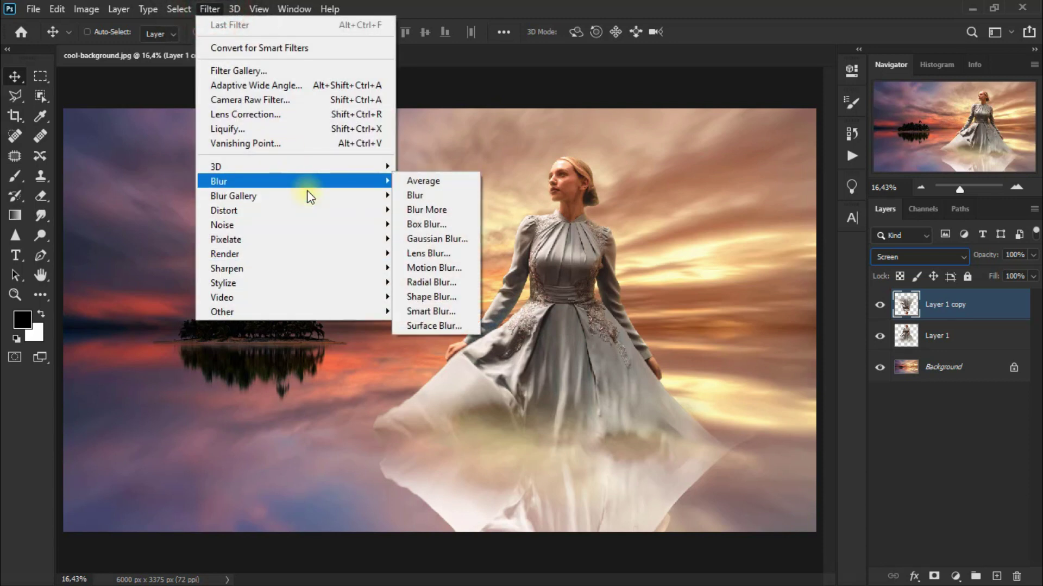
{"action": "left_click", "coordinate": [465, 269]}
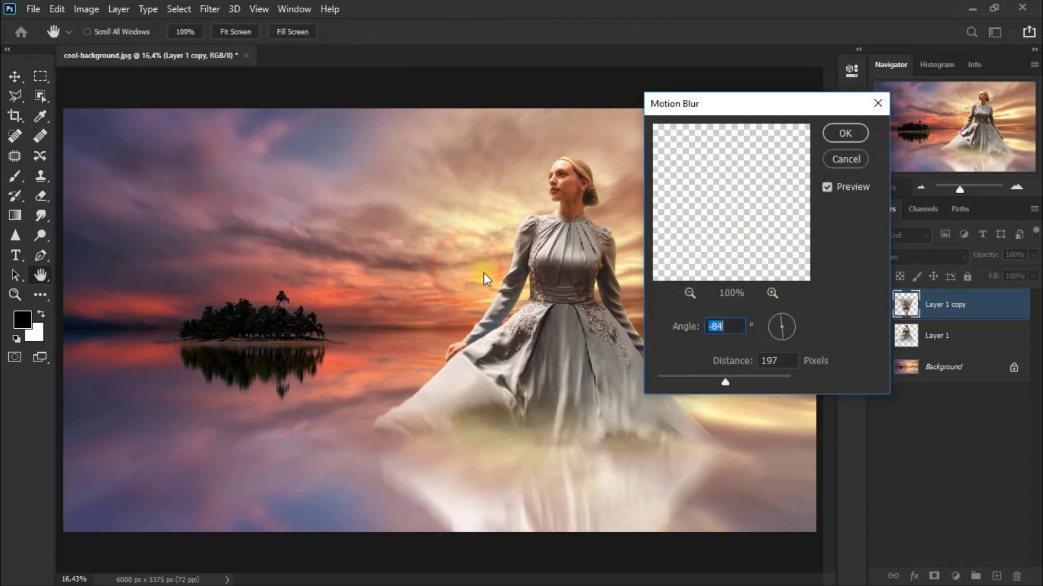
{"action": "double_click", "coordinate": [786, 361]}
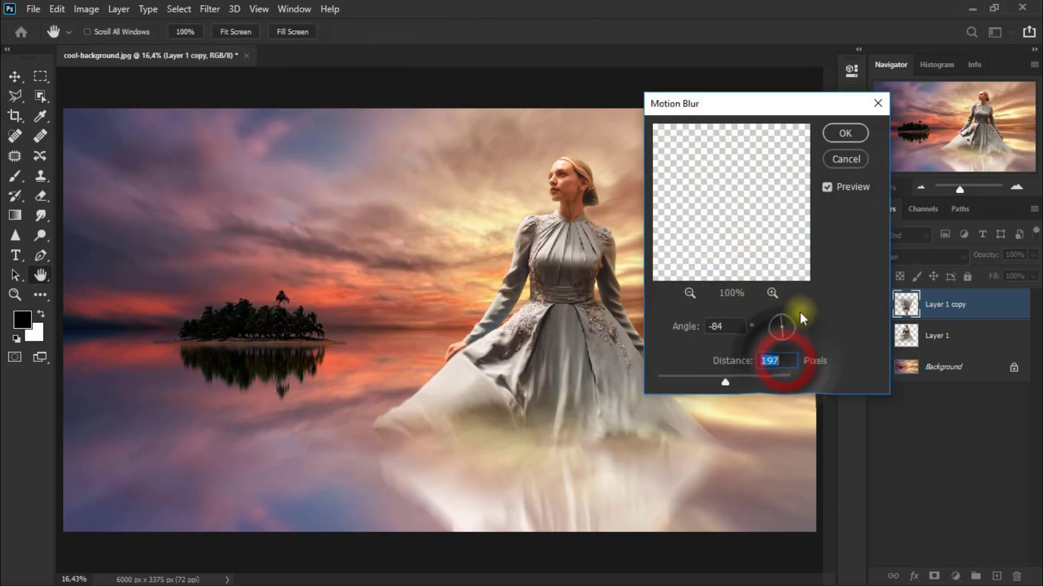
{"action": "left_click", "coordinate": [852, 139]}
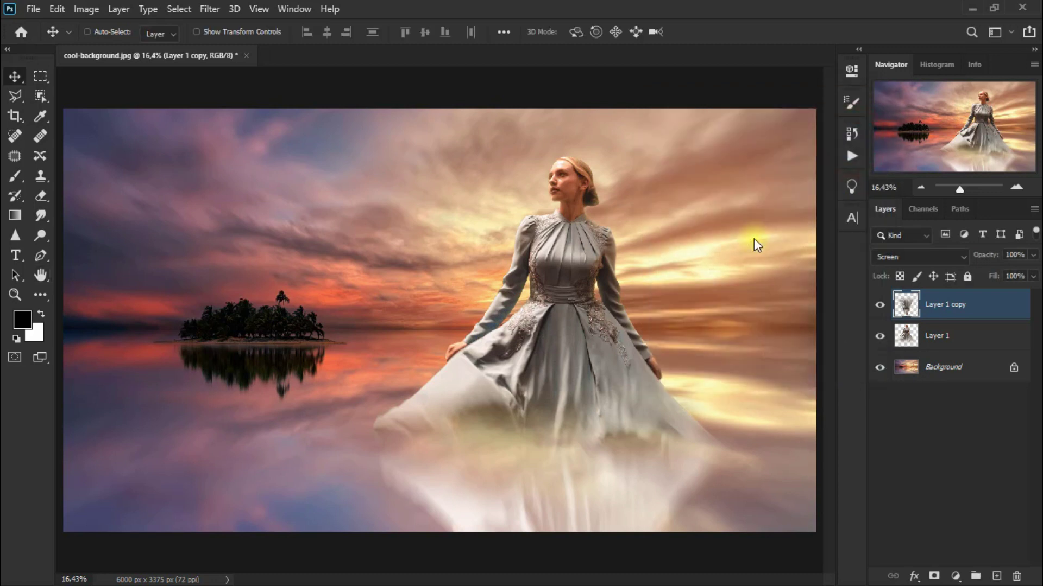
- Drop Layer 1 copy to 64% opacity and drag it below Layer 1
{"action": "left_click", "coordinate": [1031, 259]}
{"action": "left_click_drag", "start_coordinate": [1033, 270], "coordinate": [1009, 274]}
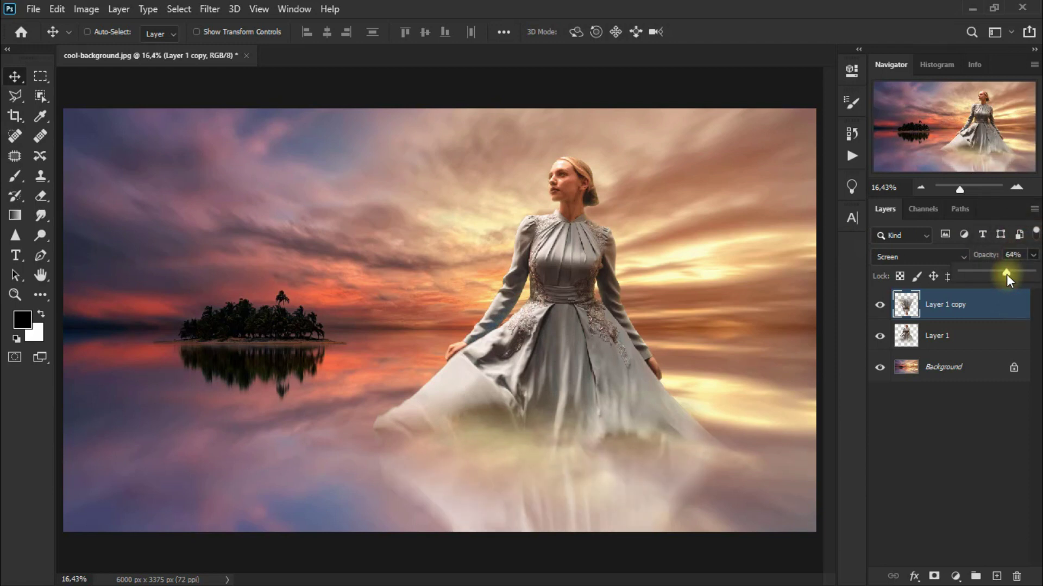
{"action": "left_click", "coordinate": [879, 307]}
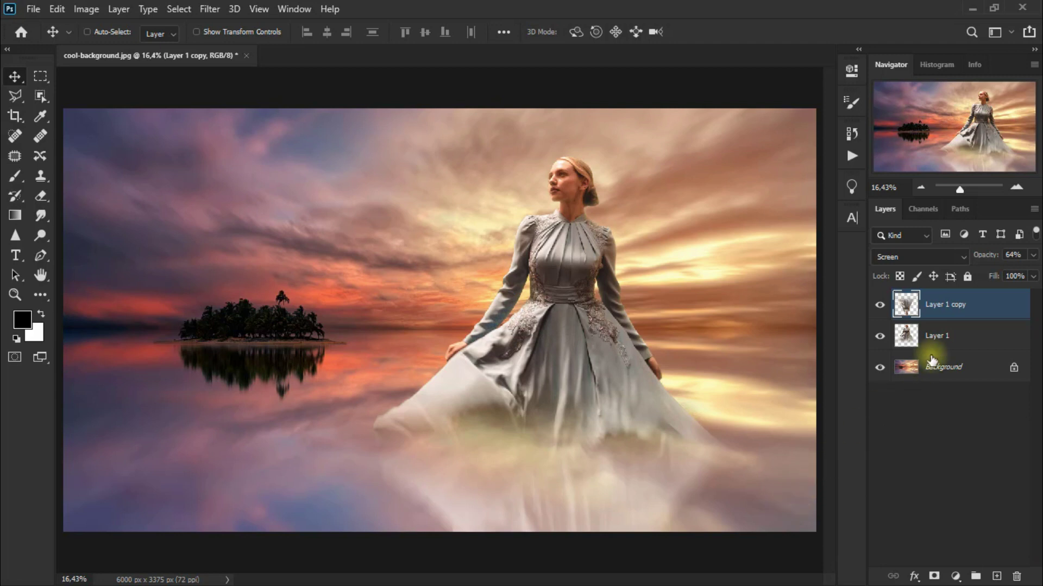
{"action": "left_click_drag", "start_coordinate": [976, 305], "coordinate": [966, 341]}
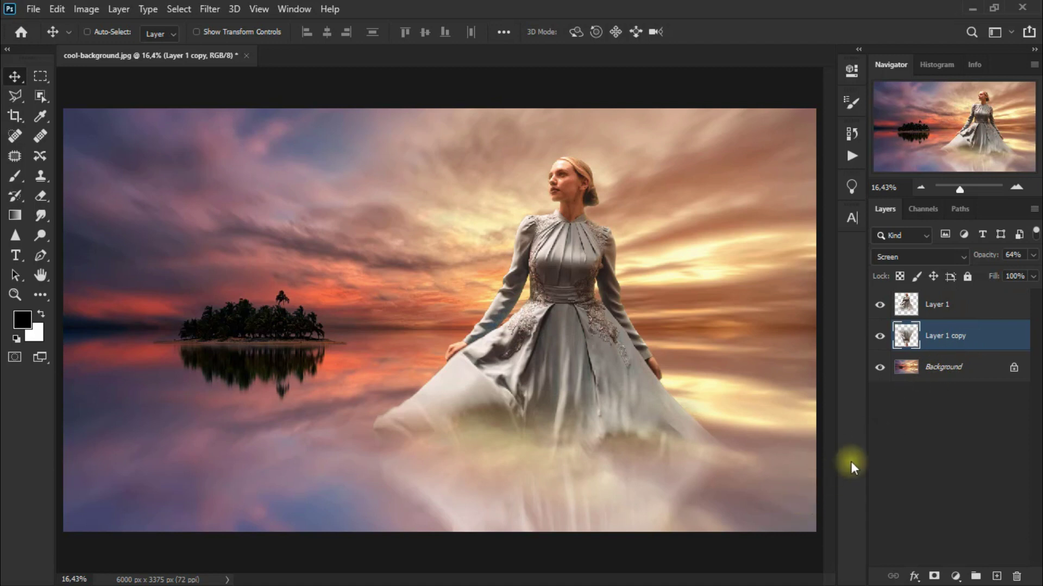
- Add a new layer above Background and set the foreground colour to fafdae
{"action": "left_click", "coordinate": [977, 375]}
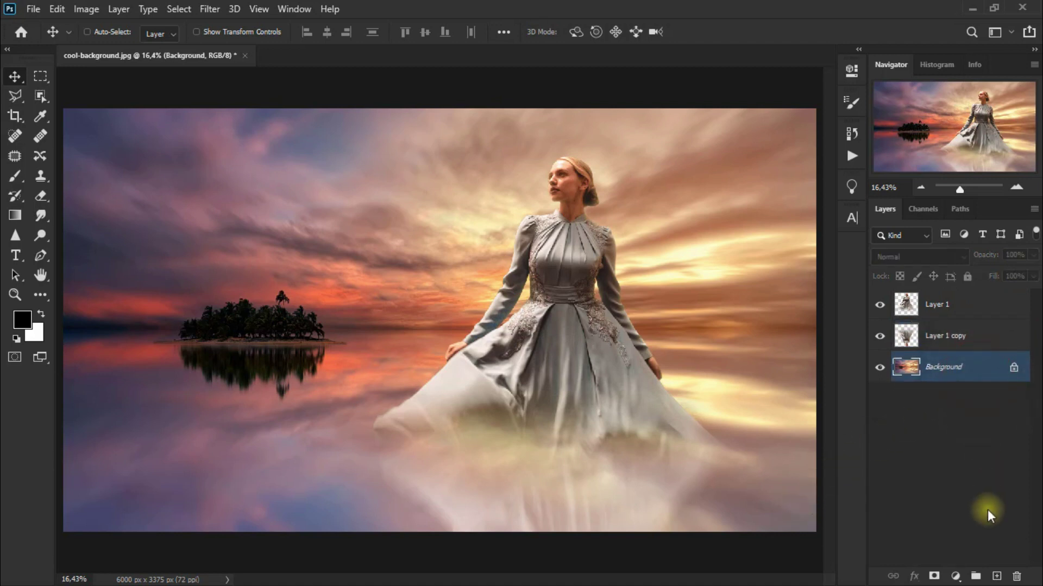
{"action": "left_click", "coordinate": [995, 576]}
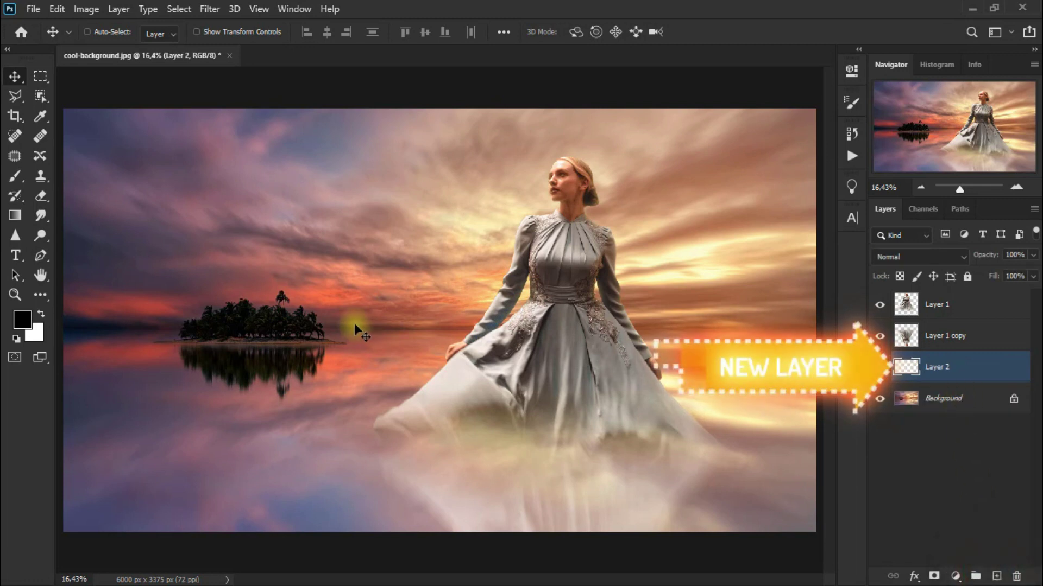
{"action": "left_click", "coordinate": [23, 321]}
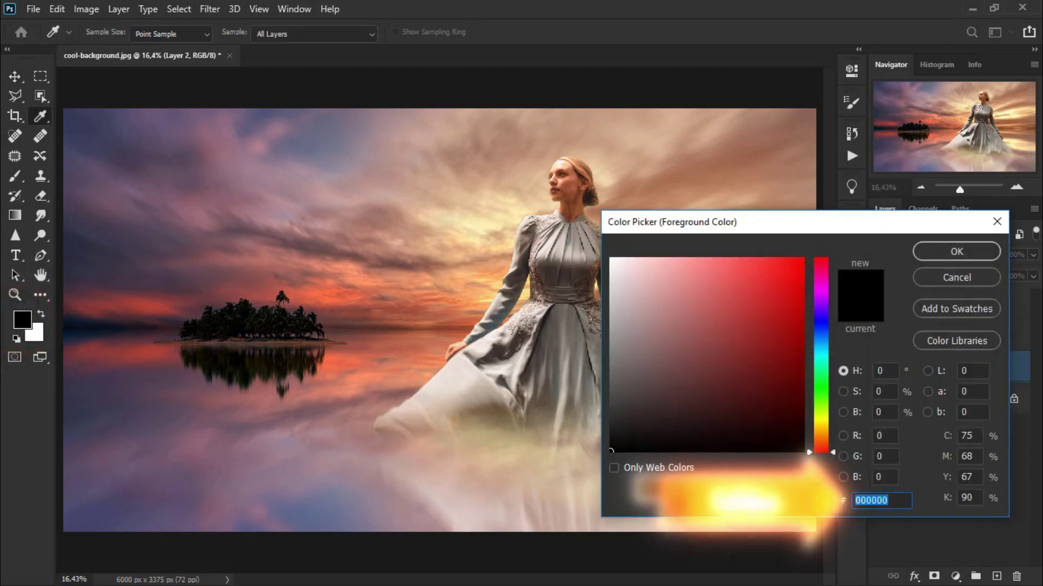
{"action": "type", "text": "fafdae"}
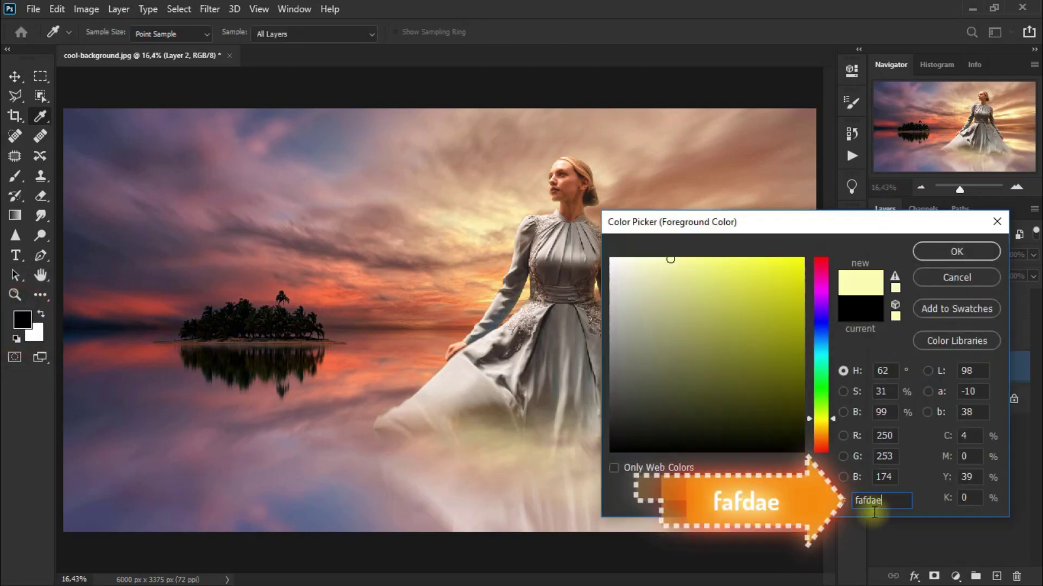
{"action": "left_click", "coordinate": [947, 253]}
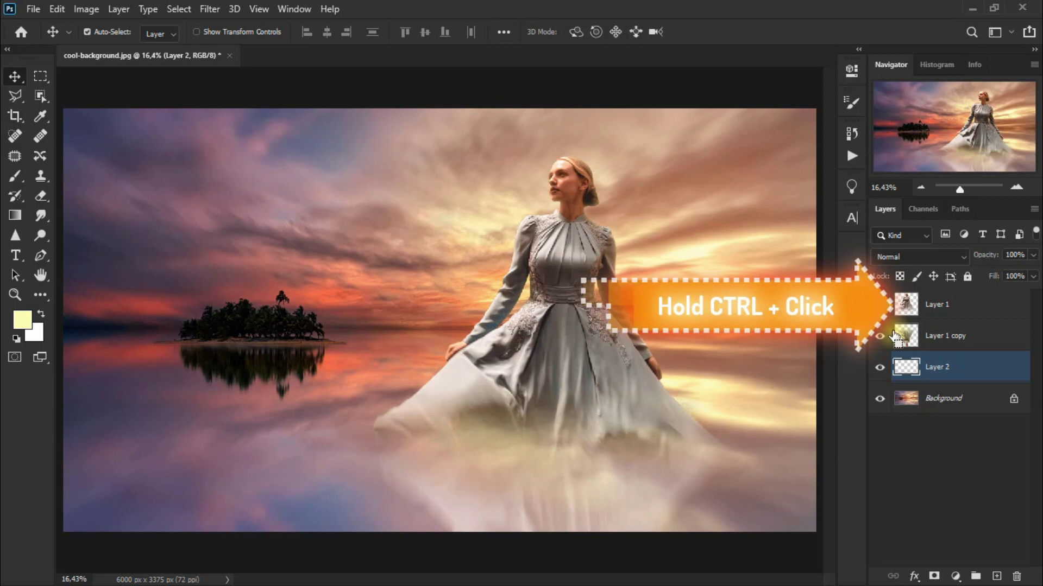
- Fill the woman's Layer 1 silhouette with the pale yellow on the new layer, then deselect
{"action": "left_click", "coordinate": [904, 319], "text": "ctrl"}
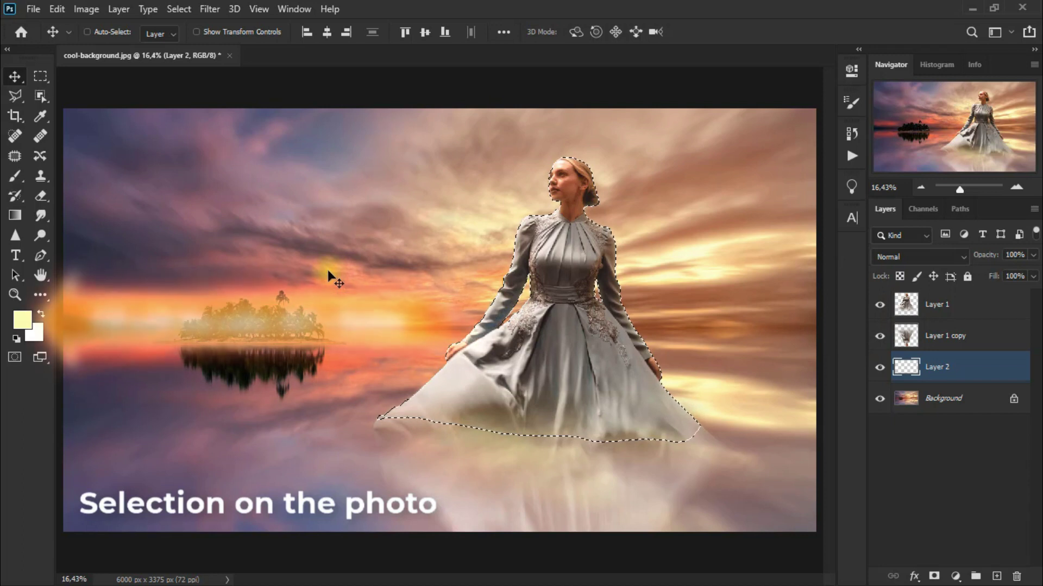
{"action": "key", "text": "alt+Delete"}
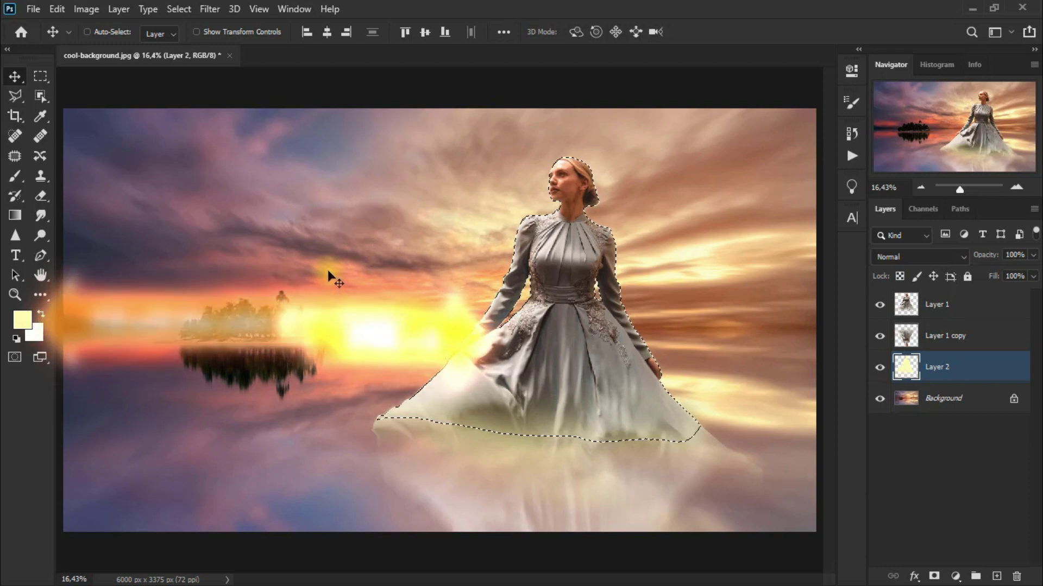
{"action": "key", "text": "ctrl+d"}
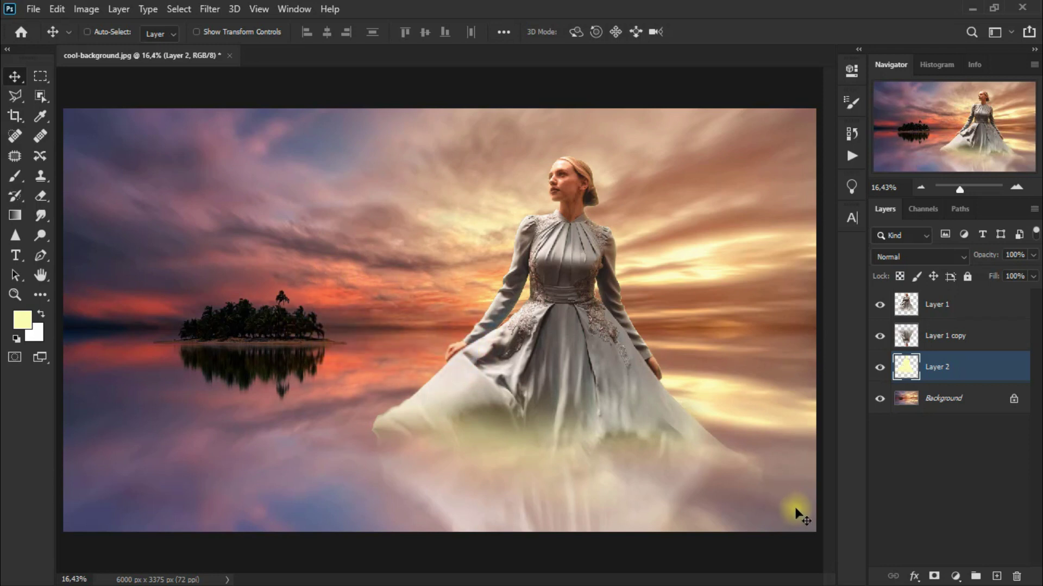
- Soften the pale yellow silhouette on Layer 2 with a Gaussian Blur
{"action": "left_click", "coordinate": [208, 10]}
{"action": "mouse_move", "coordinate": [293, 180]}
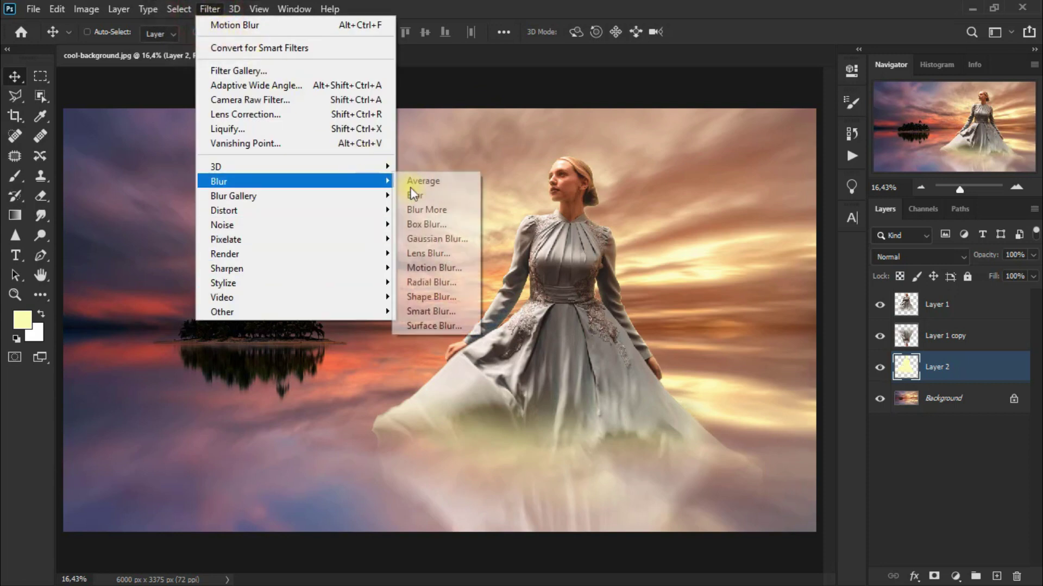
{"action": "left_click", "coordinate": [468, 240]}
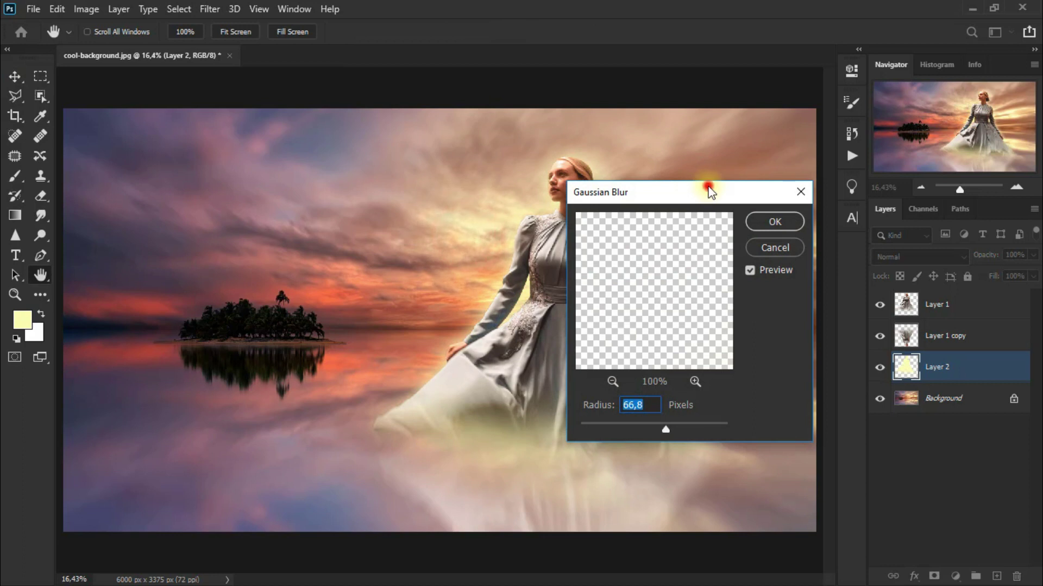
{"action": "left_click_drag", "start_coordinate": [709, 191], "coordinate": [720, 84]}
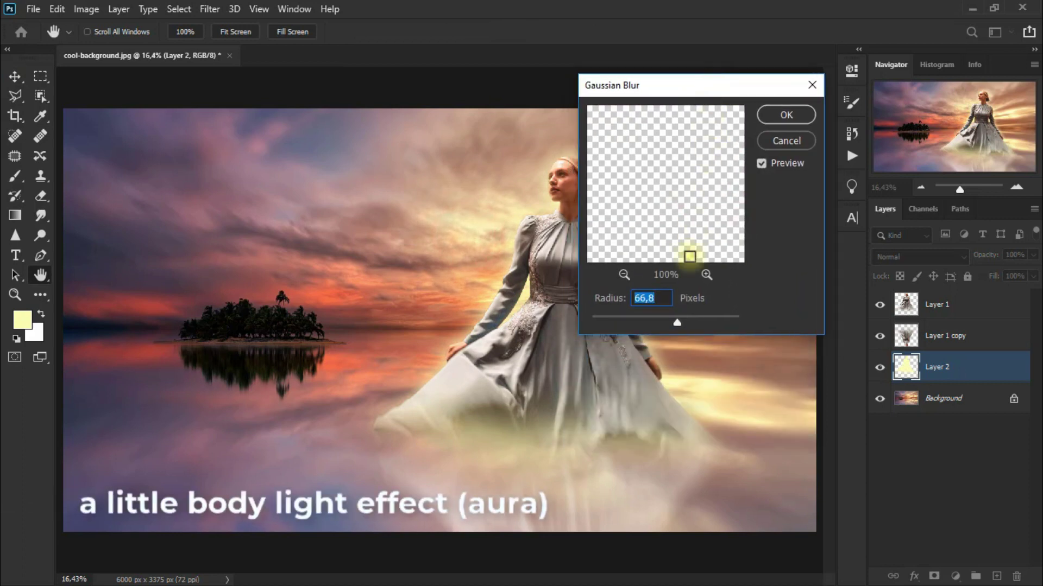
{"action": "left_click_drag", "start_coordinate": [677, 323], "coordinate": [646, 318]}
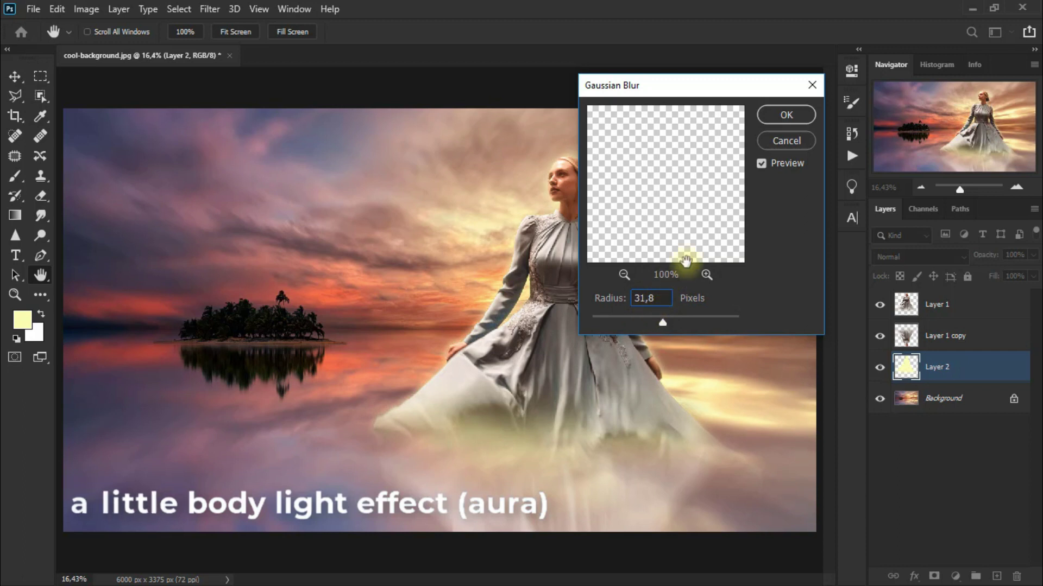
{"action": "left_click", "coordinate": [800, 116]}
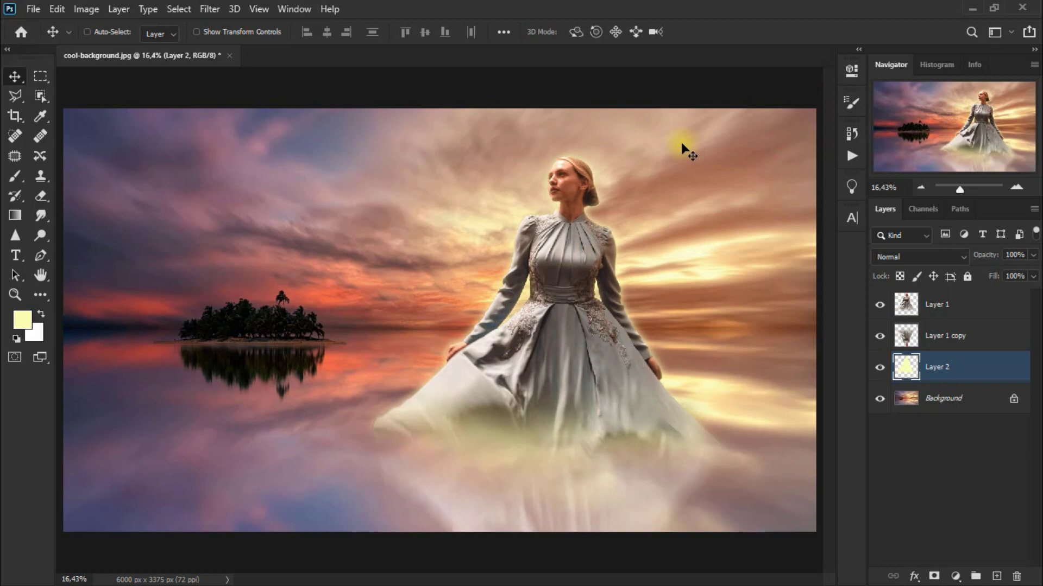
- Blend Layer 2 in Linear Dodge (Add) and toggle its visibility to compare
{"action": "left_click", "coordinate": [920, 255]}
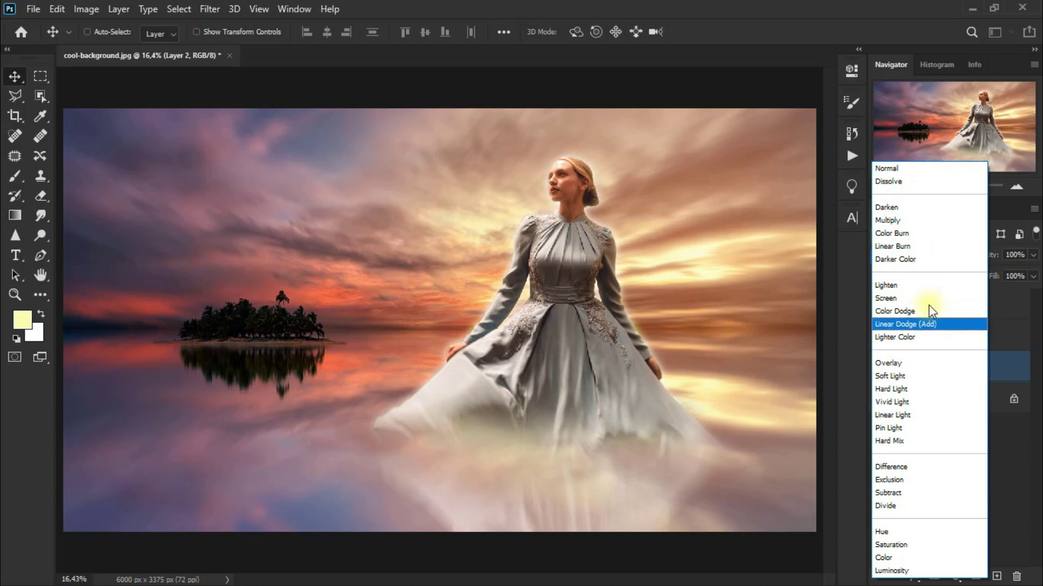
{"action": "left_click", "coordinate": [931, 324]}
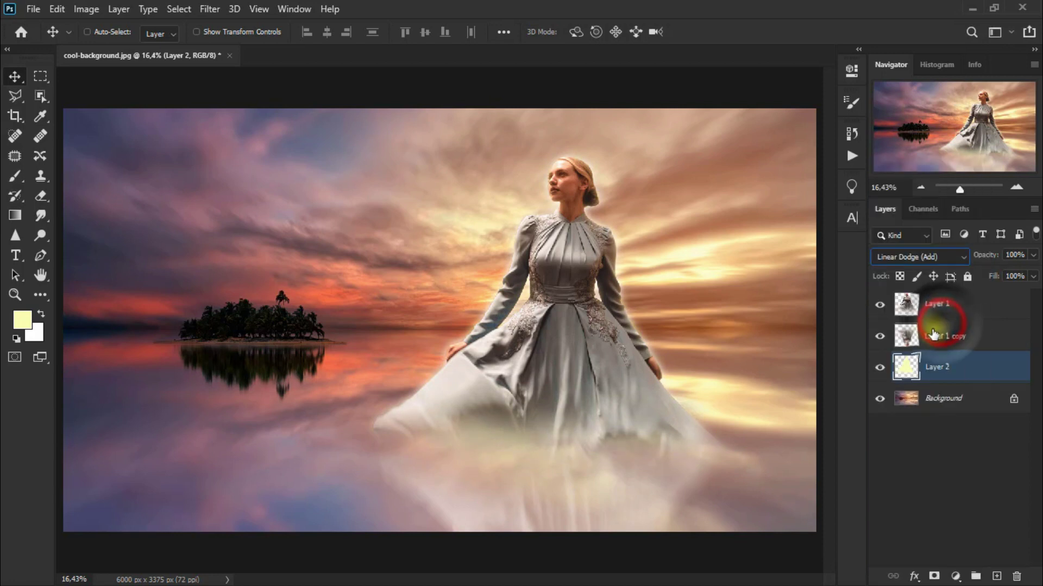
{"action": "left_click", "coordinate": [878, 369]}
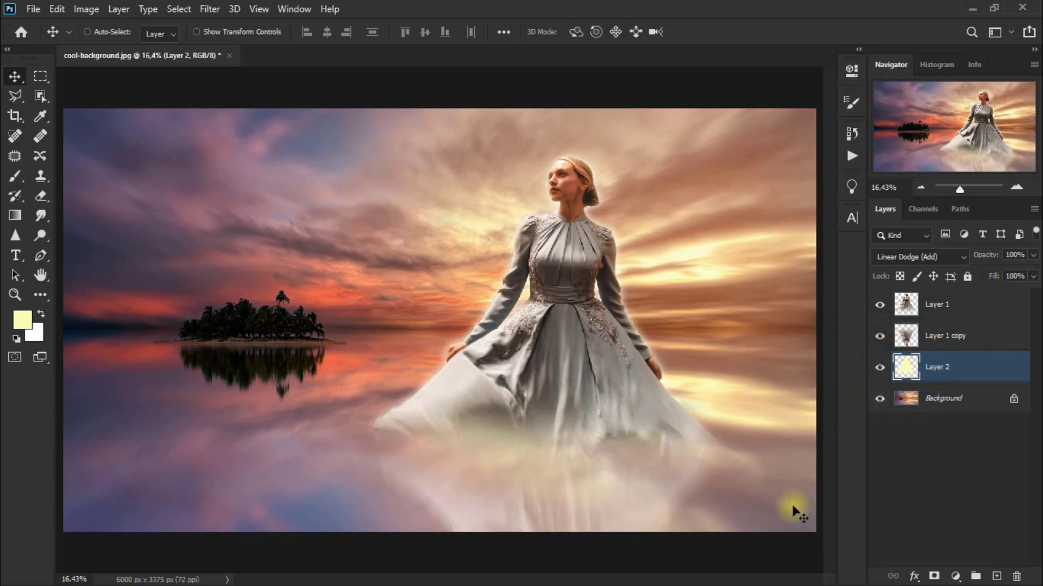
- Add a Color Lookup adjustment clipped to Layer 1 using the DropBlues.3DL look
{"action": "left_click", "coordinate": [989, 309]}
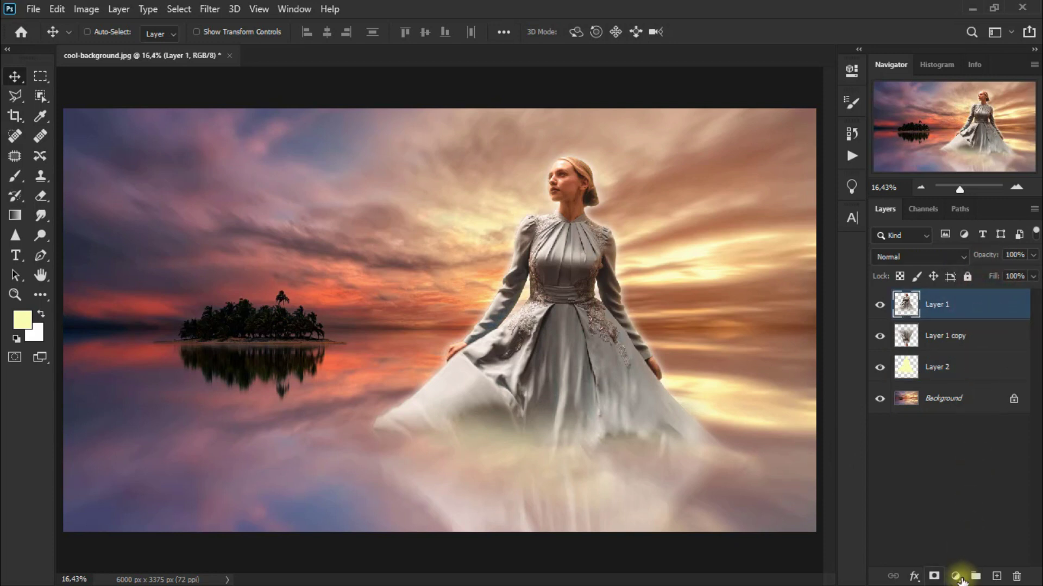
{"action": "left_click", "coordinate": [955, 576]}
{"action": "left_click", "coordinate": [995, 495]}
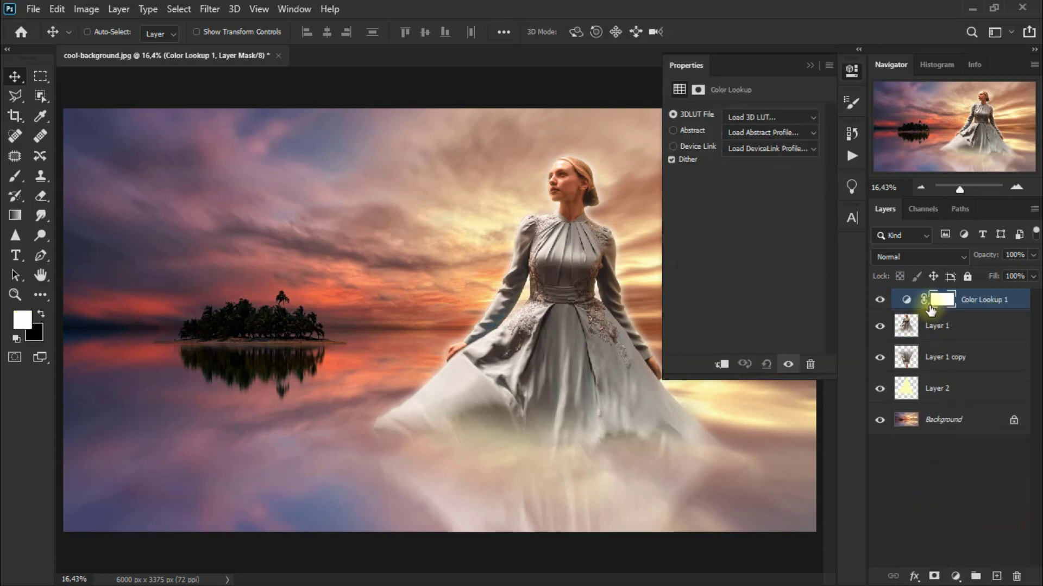
{"action": "left_click", "coordinate": [722, 364]}
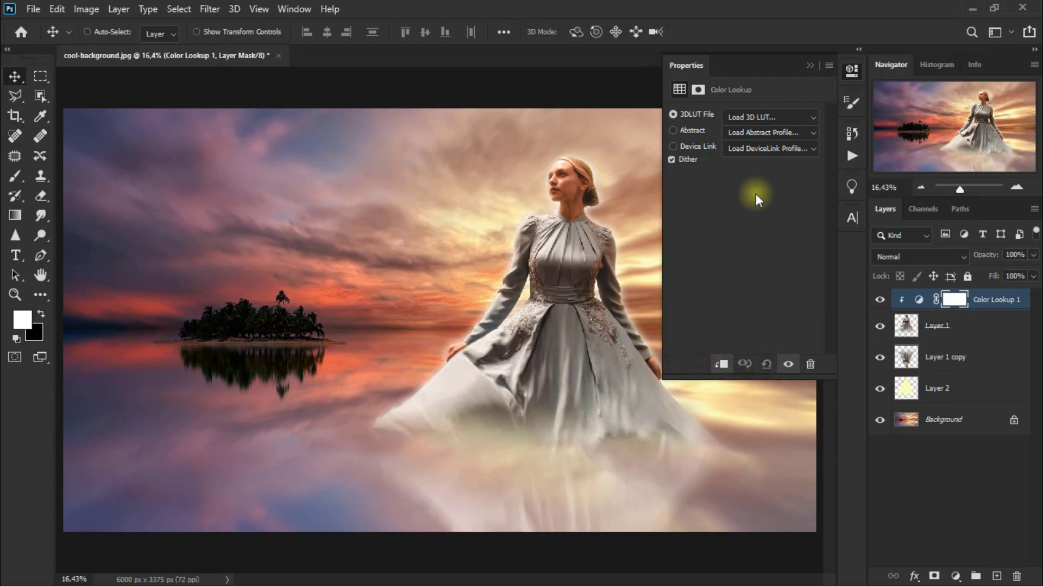
{"action": "left_click", "coordinate": [771, 115]}
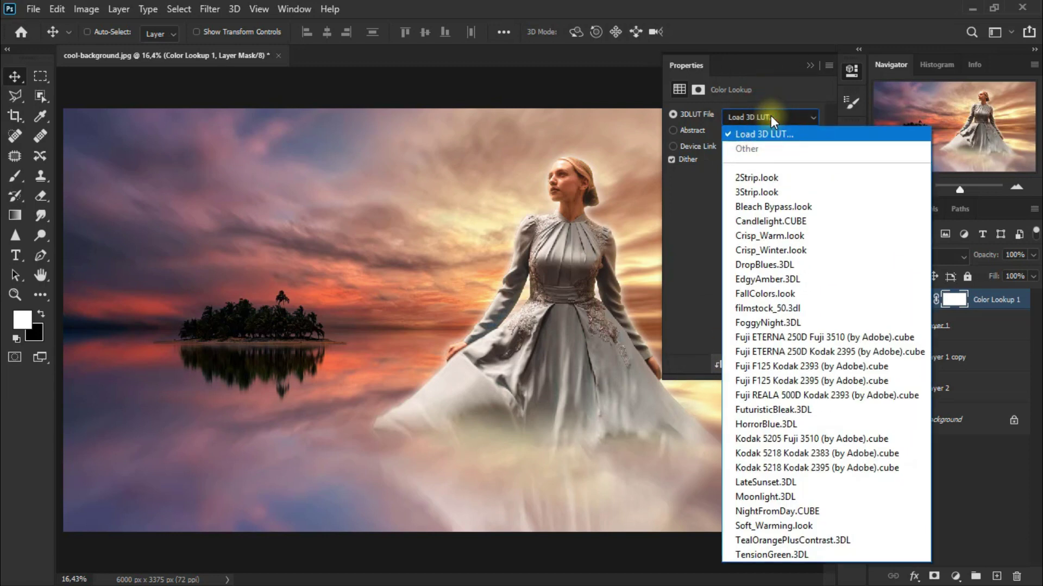
{"action": "left_click", "coordinate": [849, 269]}
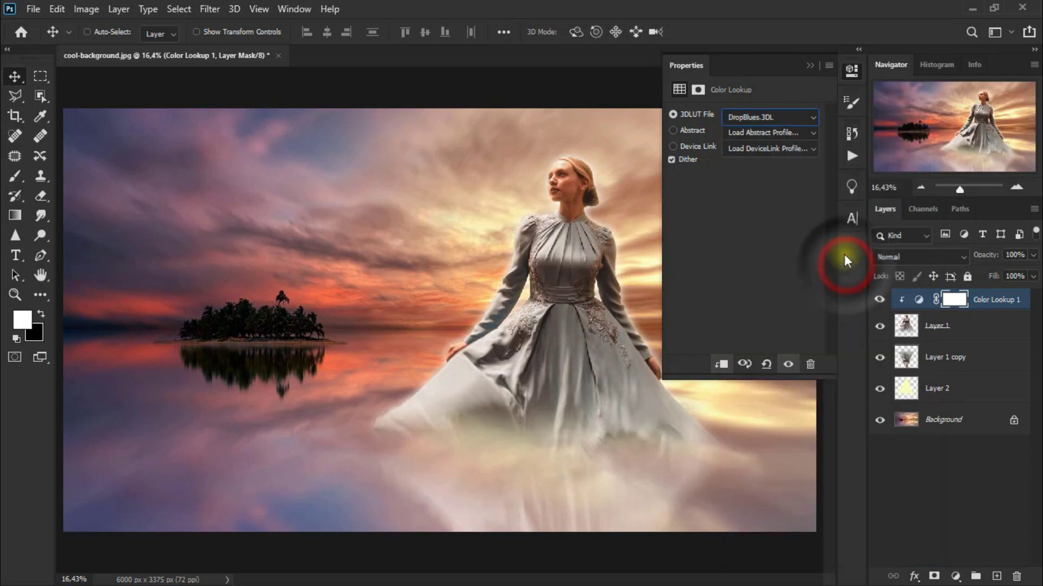
{"action": "left_click", "coordinate": [809, 67]}
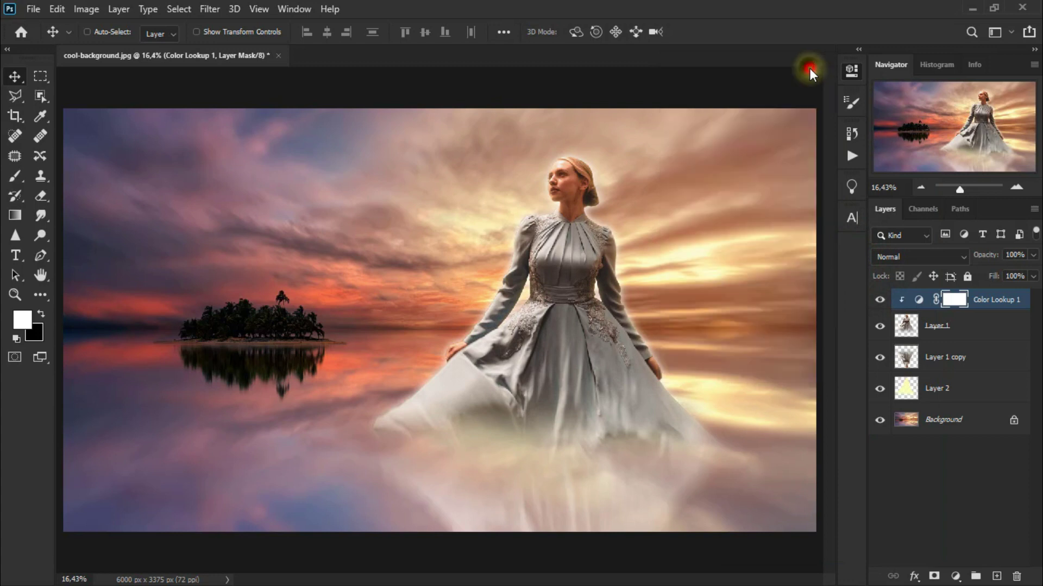
- Blend the Color Lookup in Color mode and toggle it to compare
{"action": "left_click", "coordinate": [901, 256]}
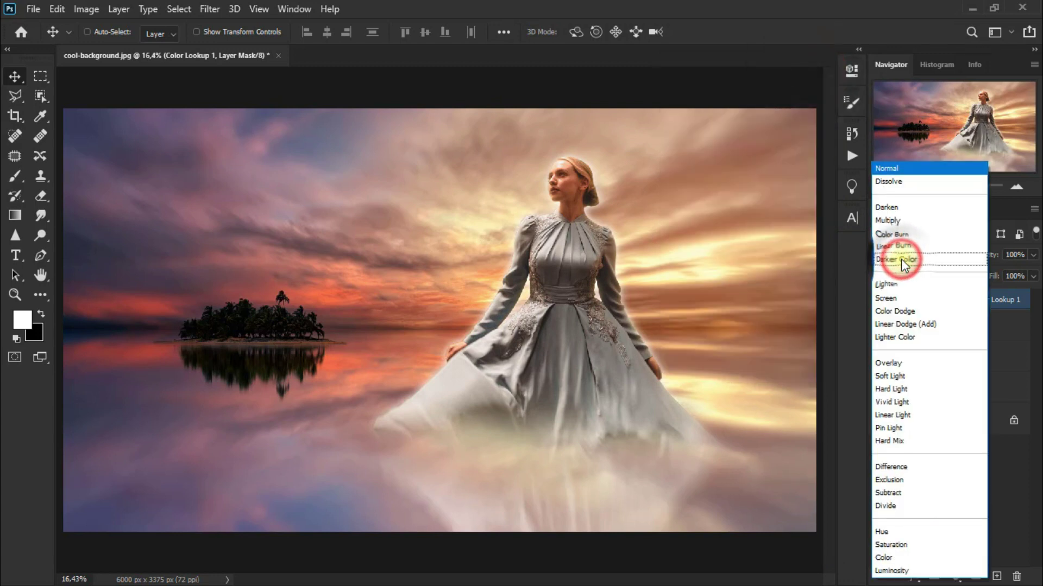
{"action": "left_click", "coordinate": [920, 560]}
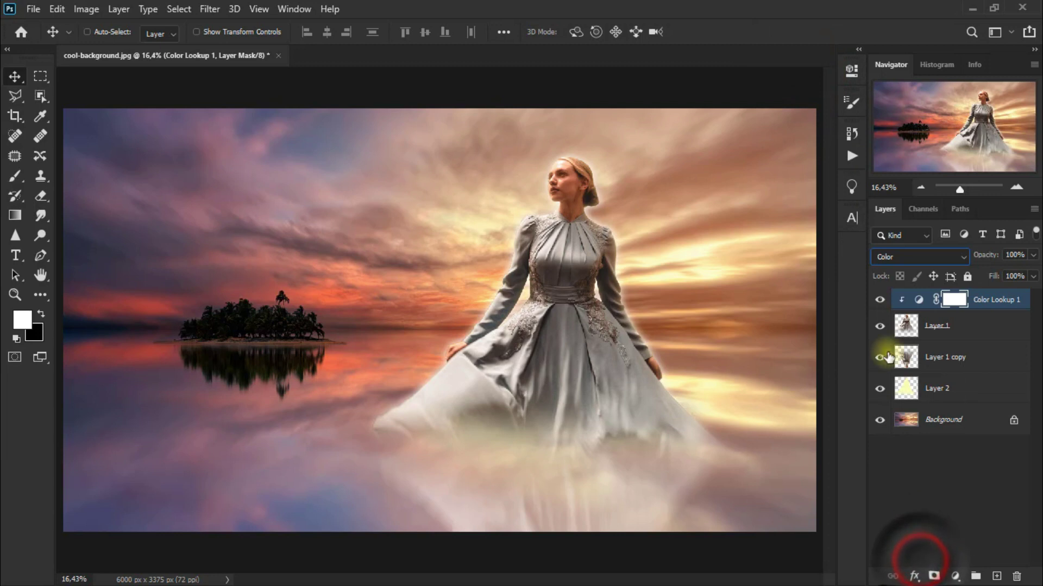
{"action": "left_click", "coordinate": [881, 309], "text": "alt"}
- Add a clipped Brightness/Contrast adjustment with brightness 122 and contrast about 50
{"action": "left_click", "coordinate": [797, 500]}
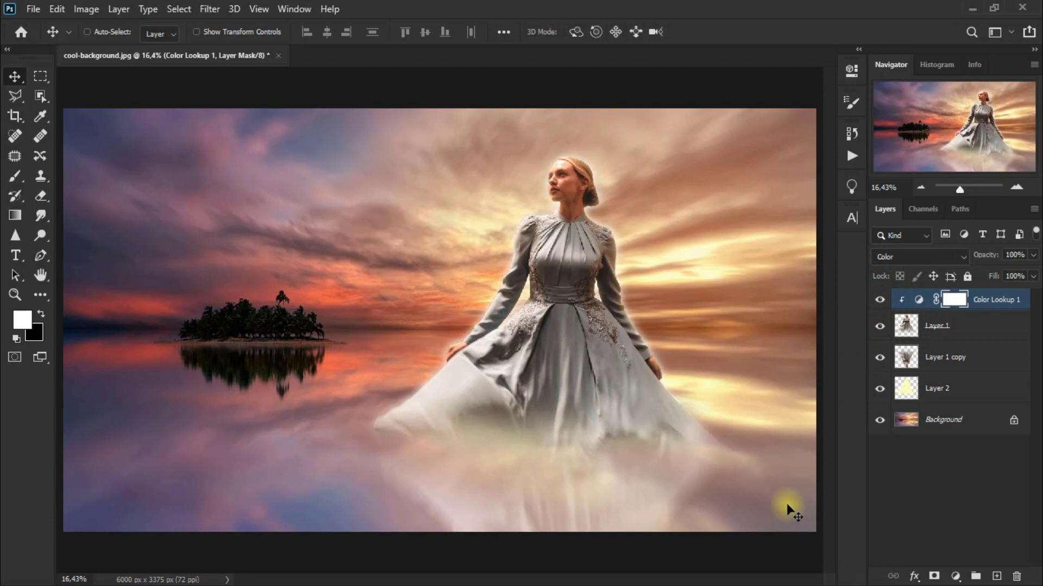
{"action": "left_click", "coordinate": [956, 576]}
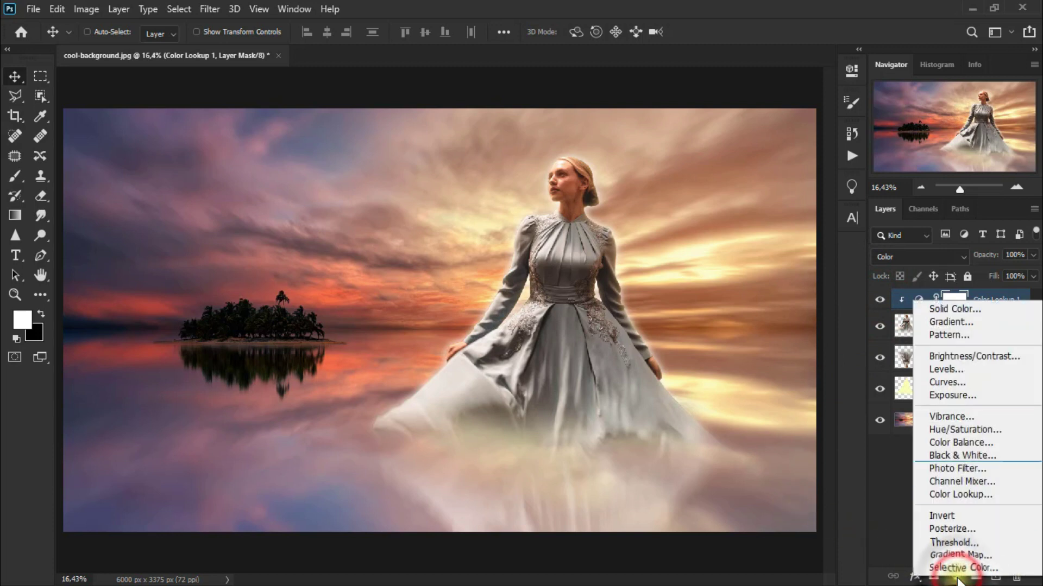
{"action": "left_click", "coordinate": [1018, 356]}
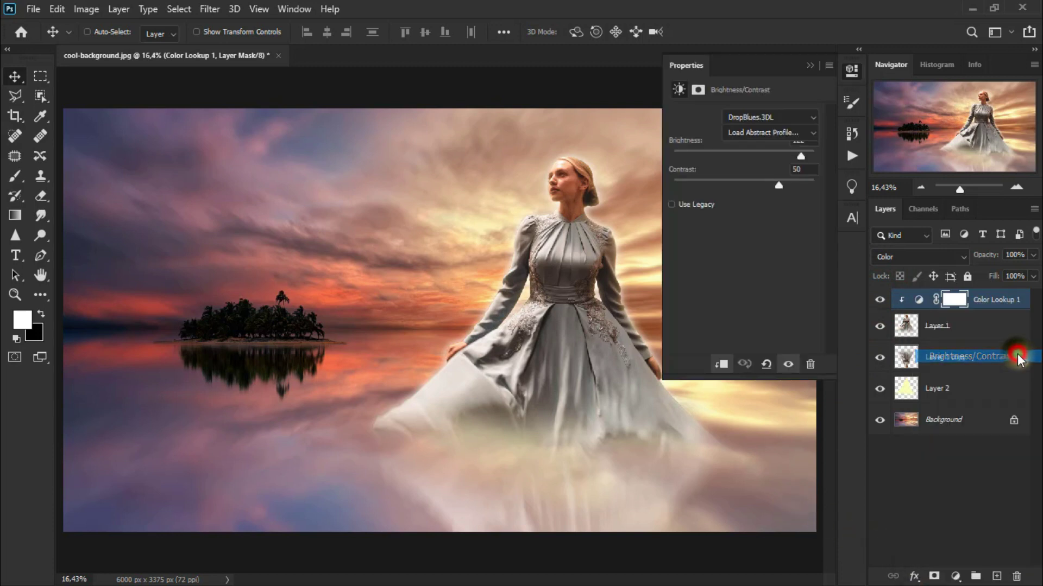
{"action": "left_click", "coordinate": [723, 371]}
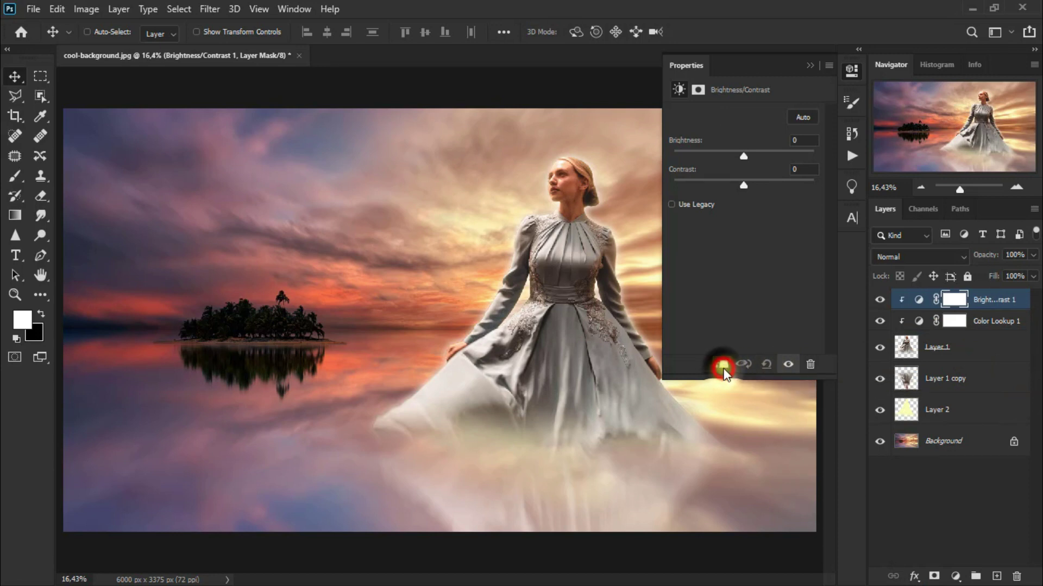
{"action": "left_click_drag", "start_coordinate": [743, 157], "coordinate": [794, 165]}
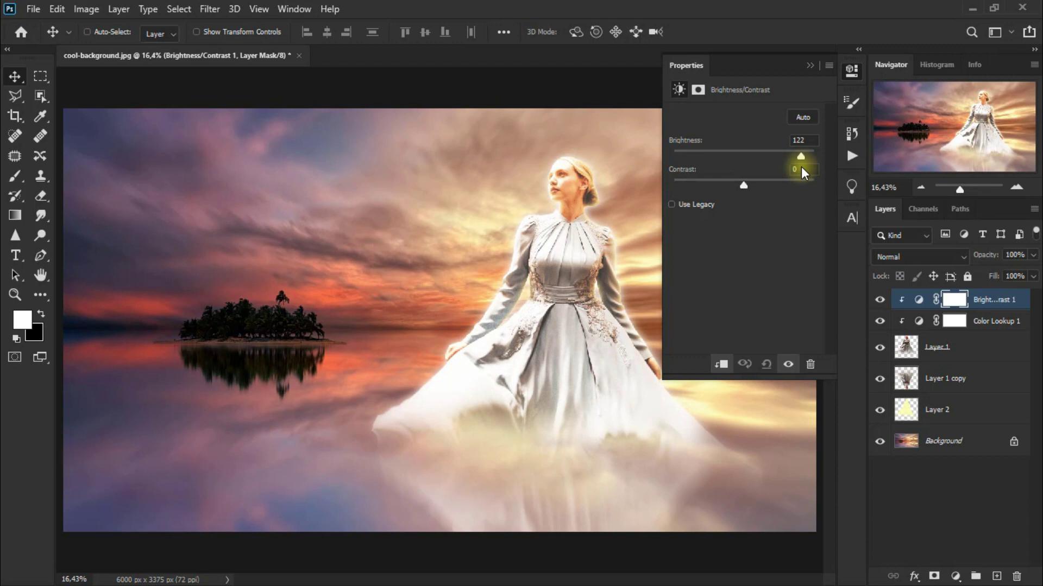
{"action": "left_click_drag", "start_coordinate": [750, 187], "coordinate": [786, 187]}
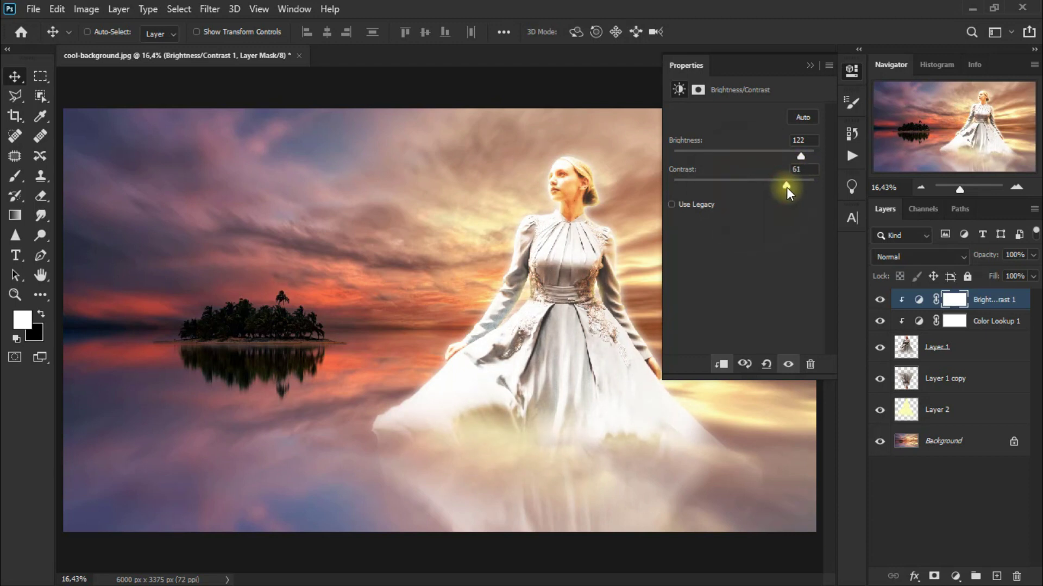
{"action": "left_click_drag", "start_coordinate": [780, 187], "coordinate": [779, 187]}
{"action": "left_click", "coordinate": [810, 66]}
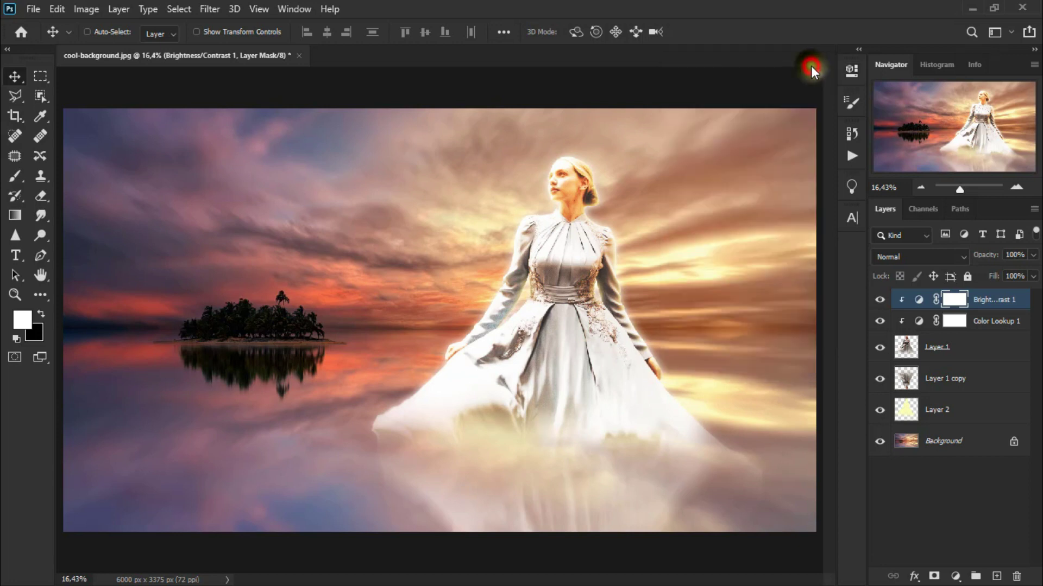
- Blend the Brightness/Contrast adjustment in Lighten mode at 23% opacity and compare
{"action": "left_click", "coordinate": [923, 256]}
{"action": "key", "text": "Down"}
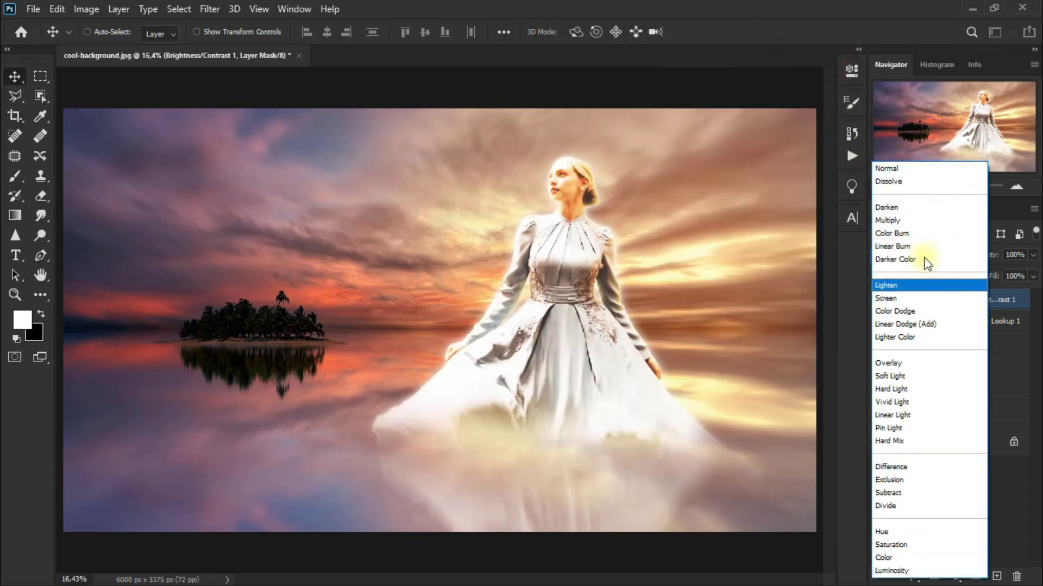
{"action": "left_click", "coordinate": [921, 285]}
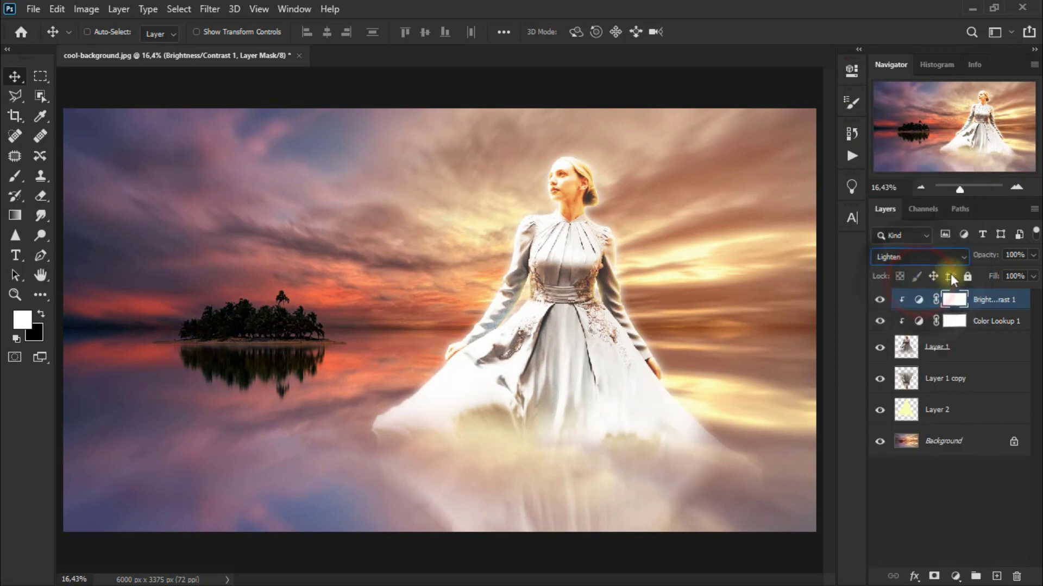
{"action": "left_click", "coordinate": [1032, 255]}
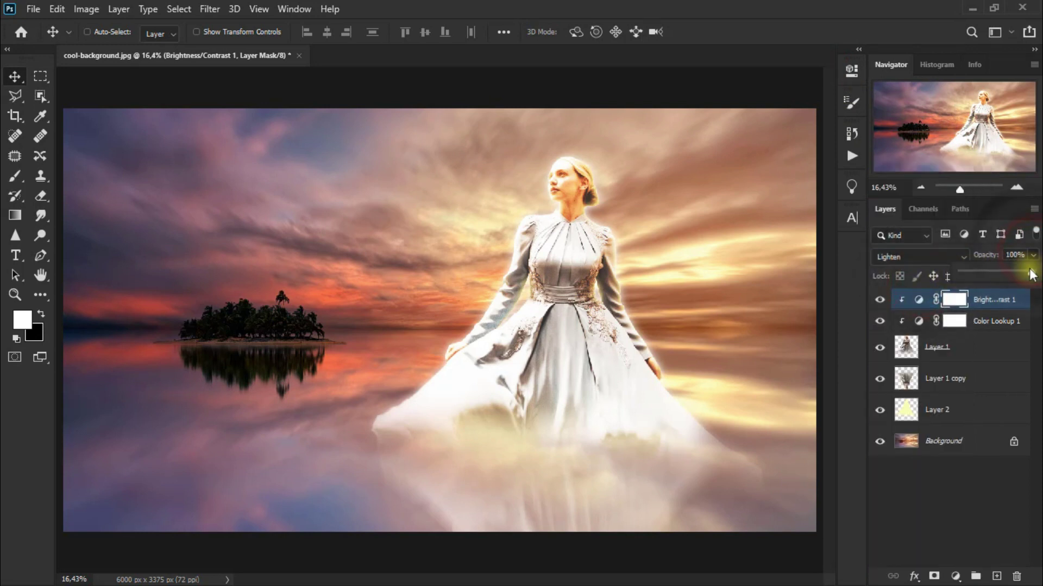
{"action": "left_click_drag", "start_coordinate": [1029, 272], "coordinate": [985, 272]}
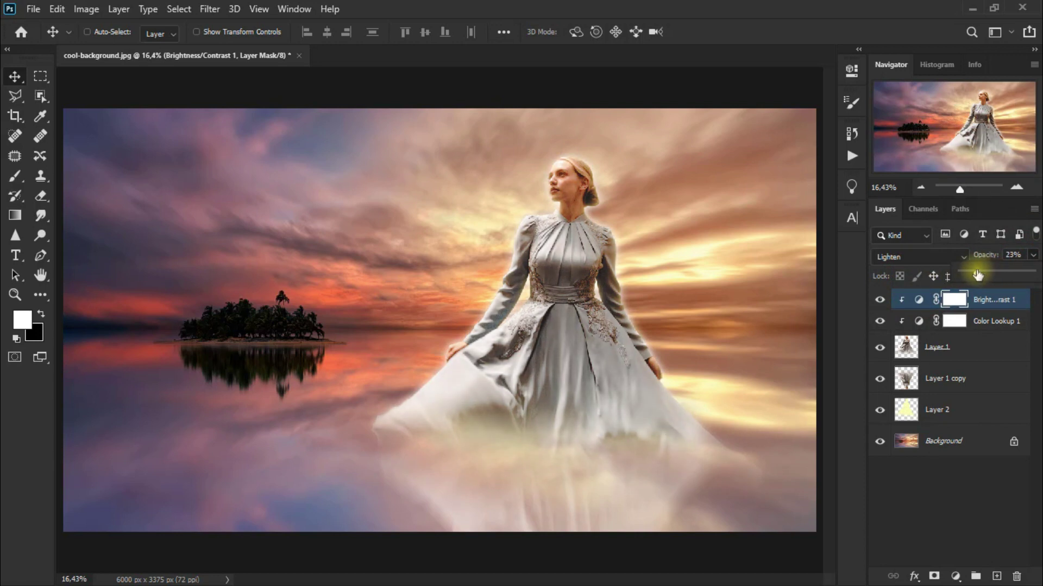
{"action": "left_click", "coordinate": [879, 301]}
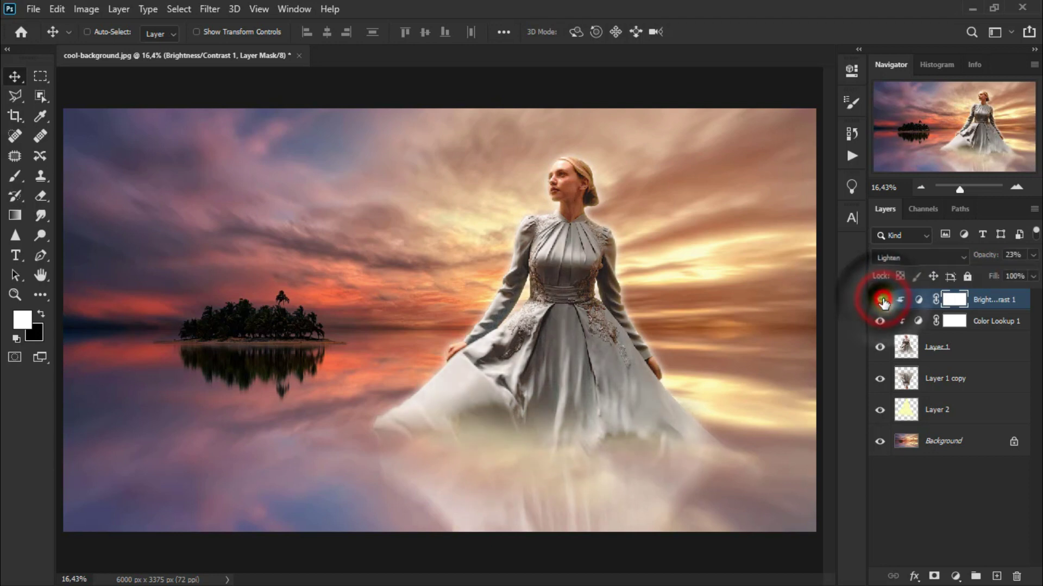
{"action": "left_click", "coordinate": [879, 300]}
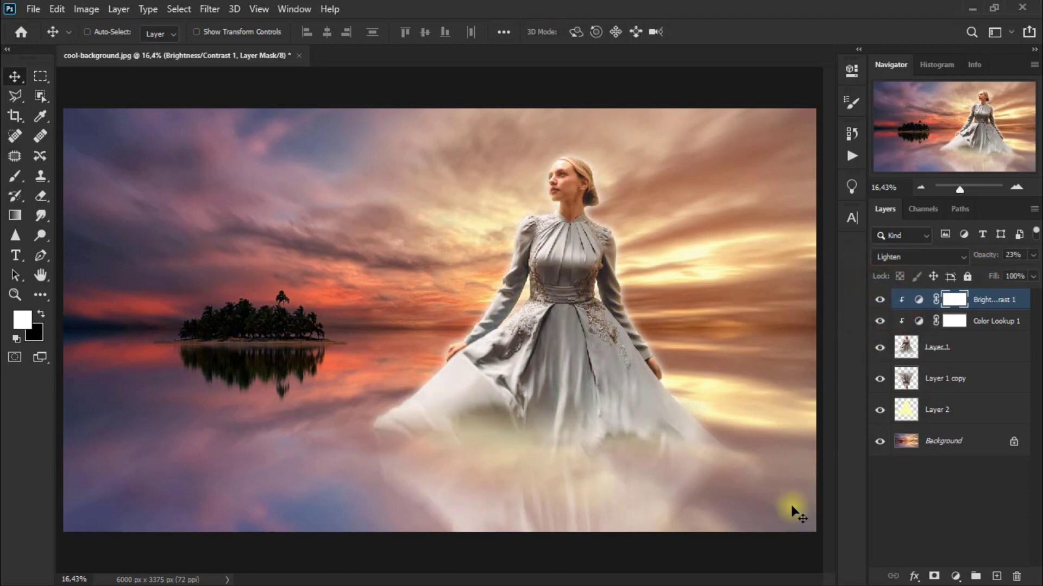
- Add a new layer clipped to the woman and set the foreground colour to pale yellow
{"action": "left_click", "coordinate": [998, 576]}
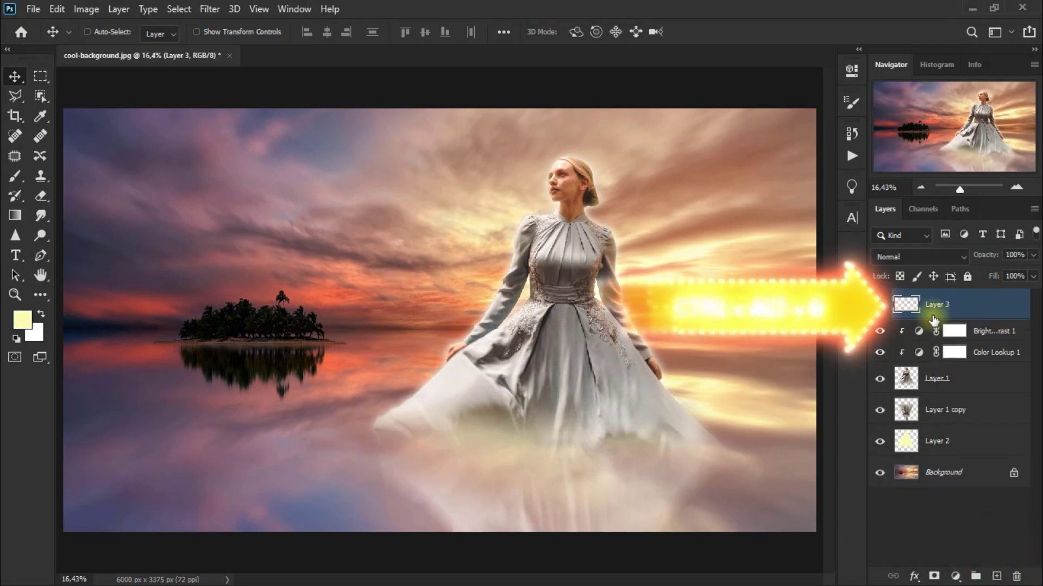
{"action": "key", "text": "ctrl+alt+g"}
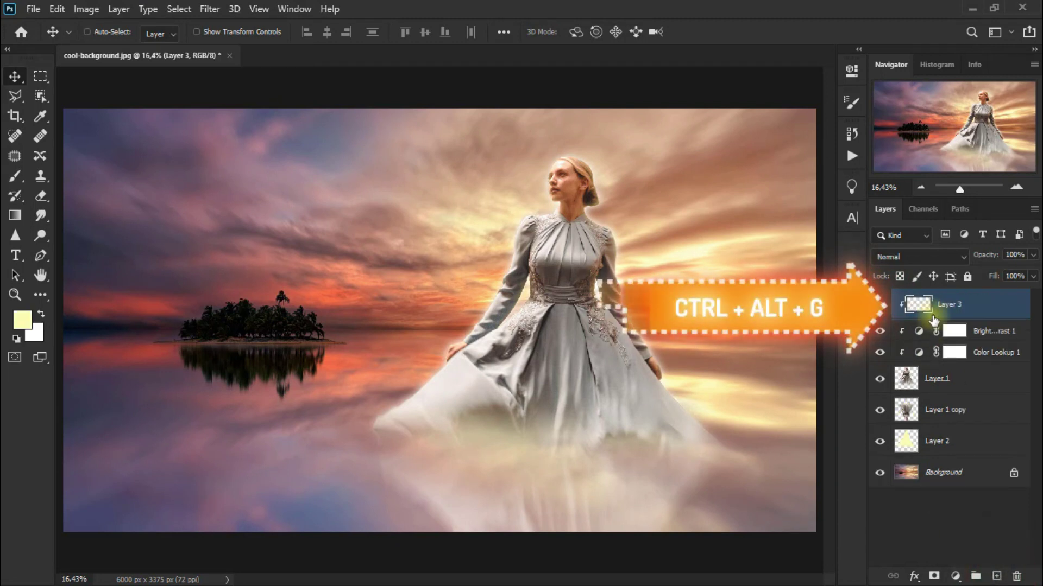
{"action": "left_click", "coordinate": [22, 320]}
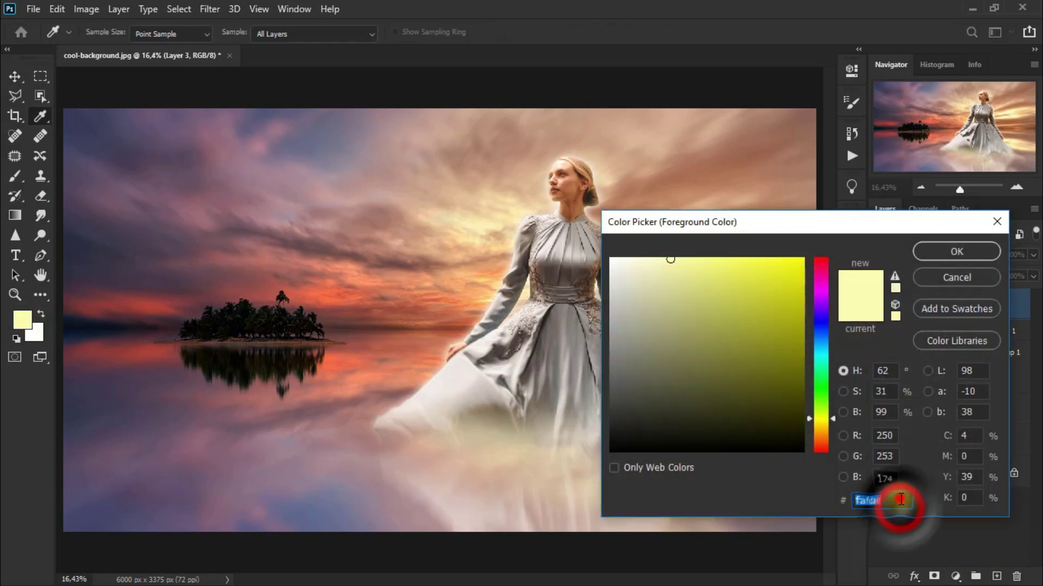
{"action": "left_click", "coordinate": [958, 258]}
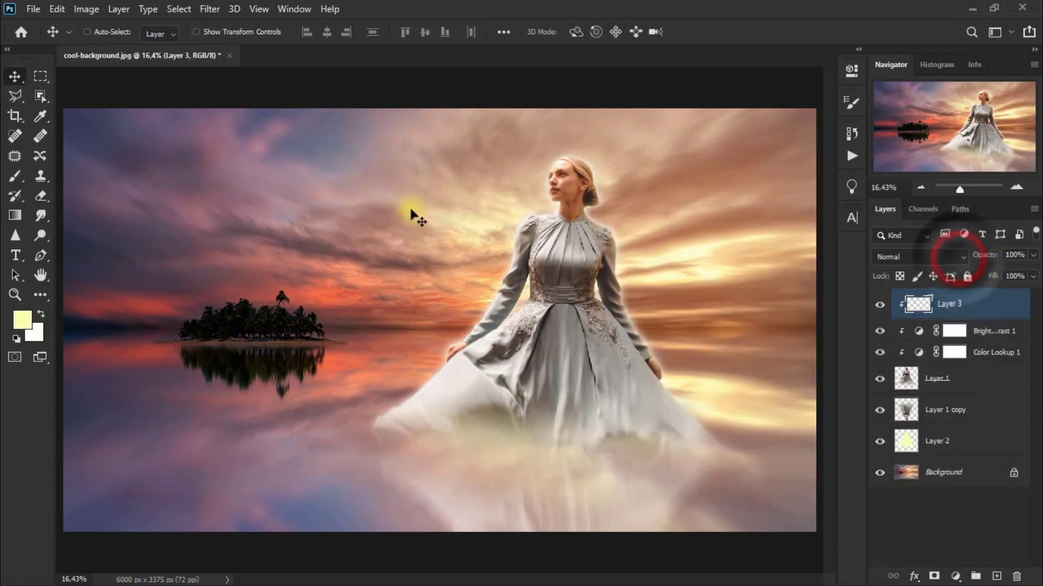
- Paint a soft pale yellow patch around the woman's head with a soft brush
{"action": "left_click", "coordinate": [15, 176]}
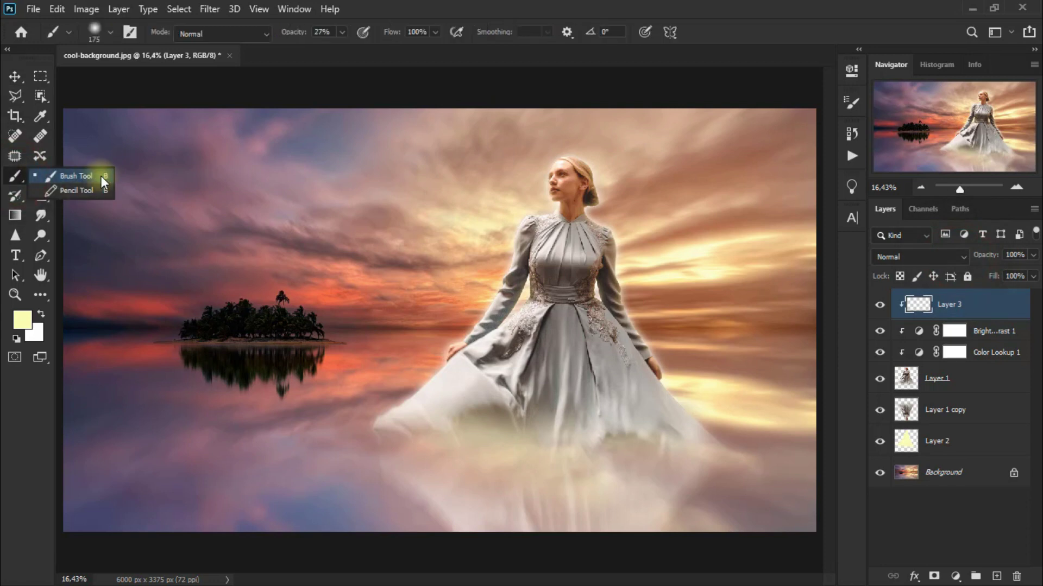
{"action": "left_click", "coordinate": [101, 176]}
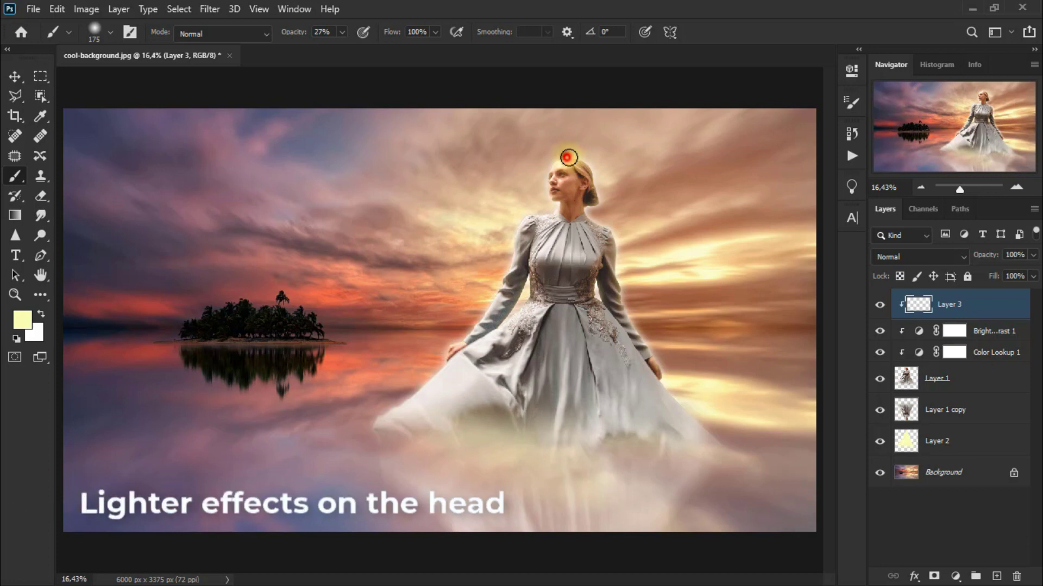
{"action": "left_click_drag", "start_coordinate": [567, 157], "coordinate": [578, 167]}
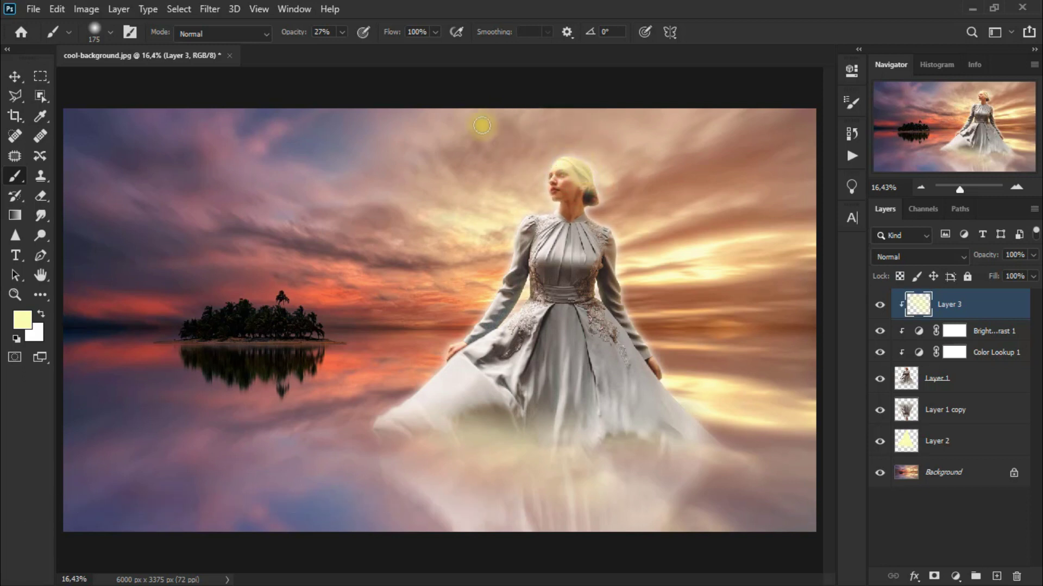
- Blur the yellow patch on Layer 3 with a Gaussian Blur of radius 41.5
{"action": "left_click", "coordinate": [216, 13]}
{"action": "mouse_move", "coordinate": [244, 181]}
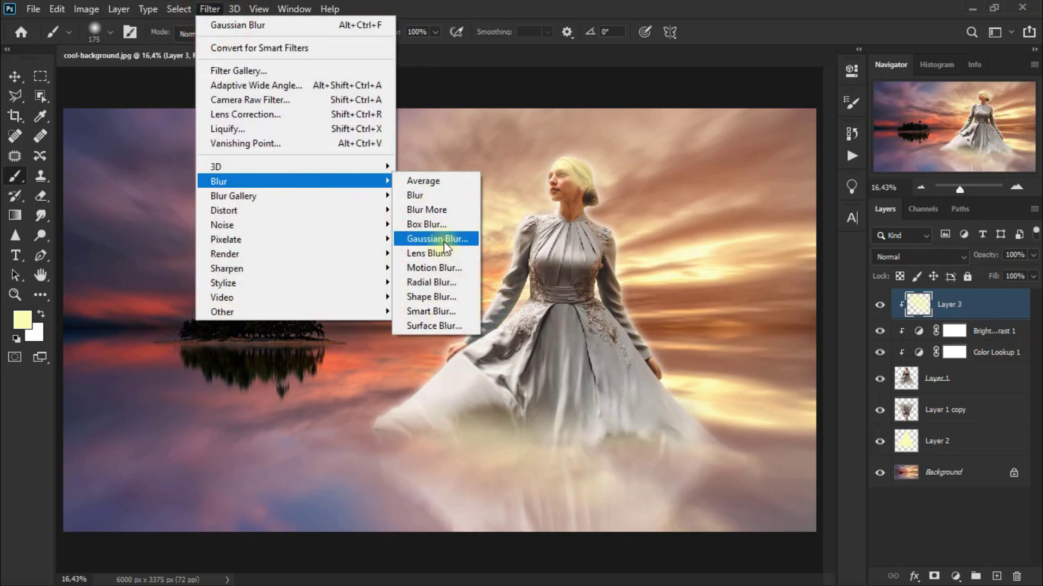
{"action": "left_click", "coordinate": [442, 239]}
{"action": "left_click_drag", "start_coordinate": [734, 87], "coordinate": [779, 97]}
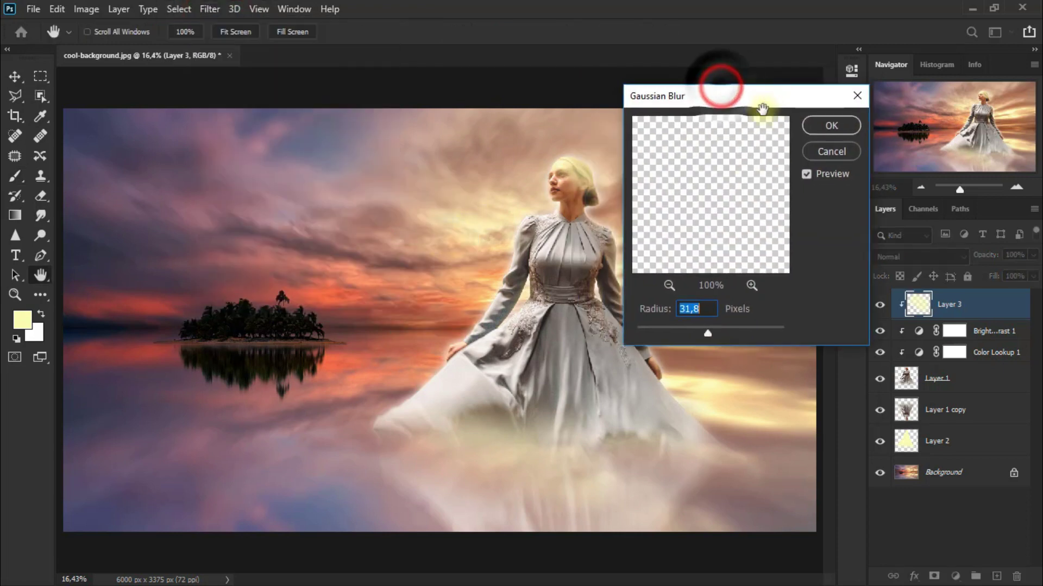
{"action": "left_click_drag", "start_coordinate": [694, 329], "coordinate": [713, 329]}
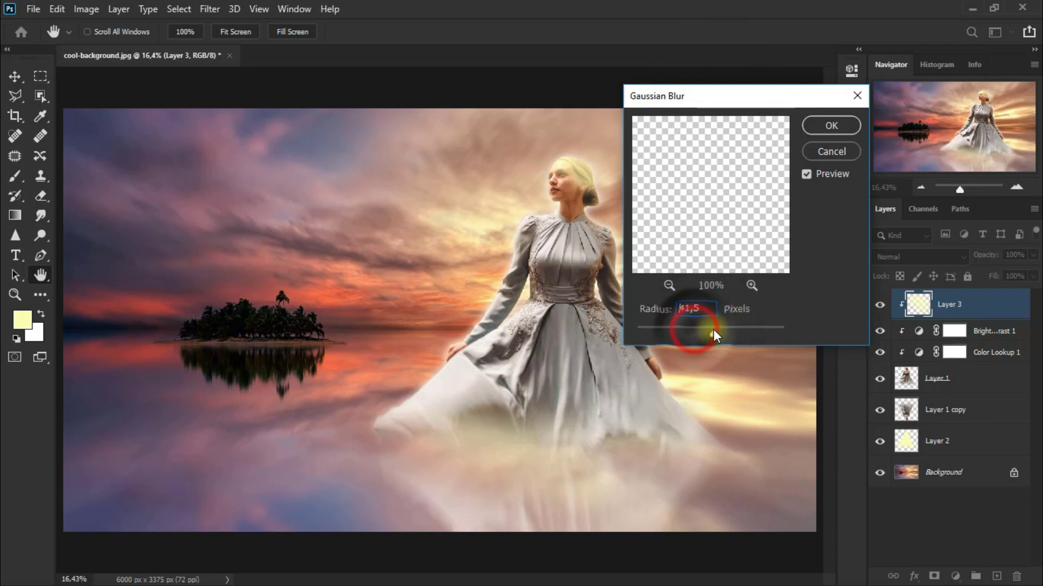
{"action": "left_click", "coordinate": [821, 123]}
- Position the glow over the woman's head and blend it in Color Dodge mode
{"action": "key", "text": "b"}
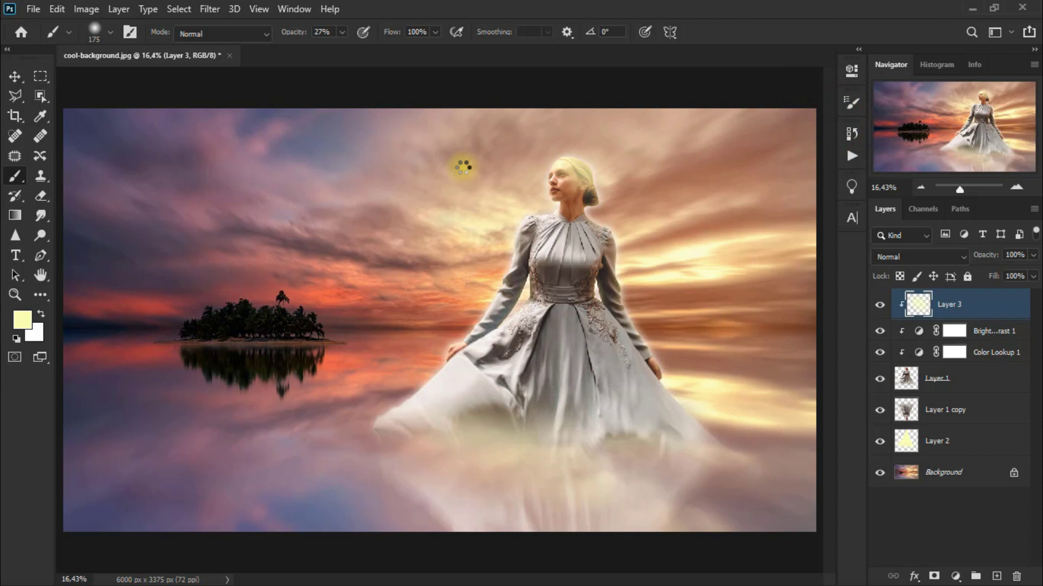
{"action": "left_click", "coordinate": [22, 79]}
{"action": "left_click_drag", "start_coordinate": [569, 165], "coordinate": [560, 170]}
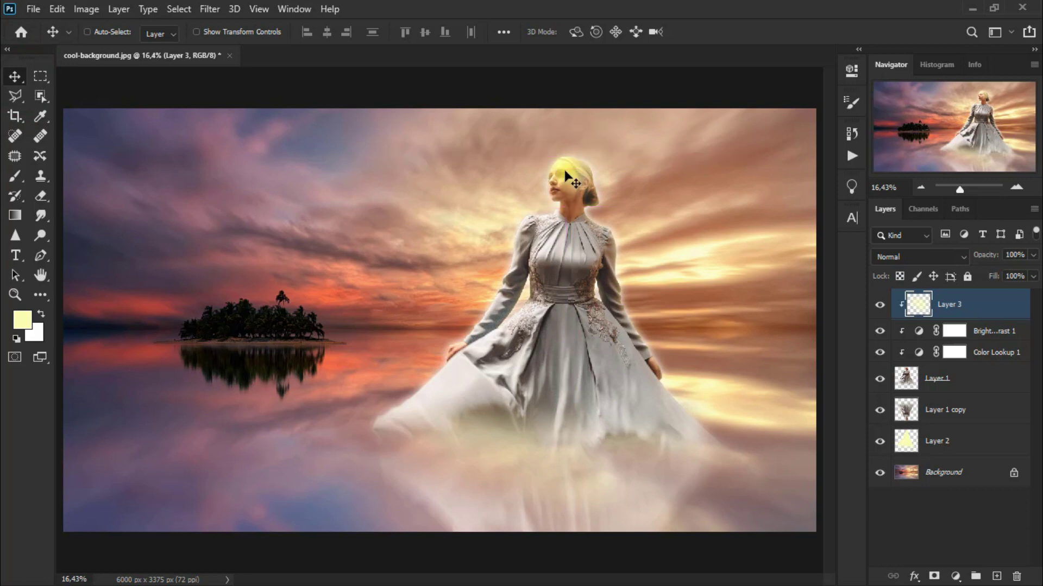
{"action": "left_click", "coordinate": [926, 255]}
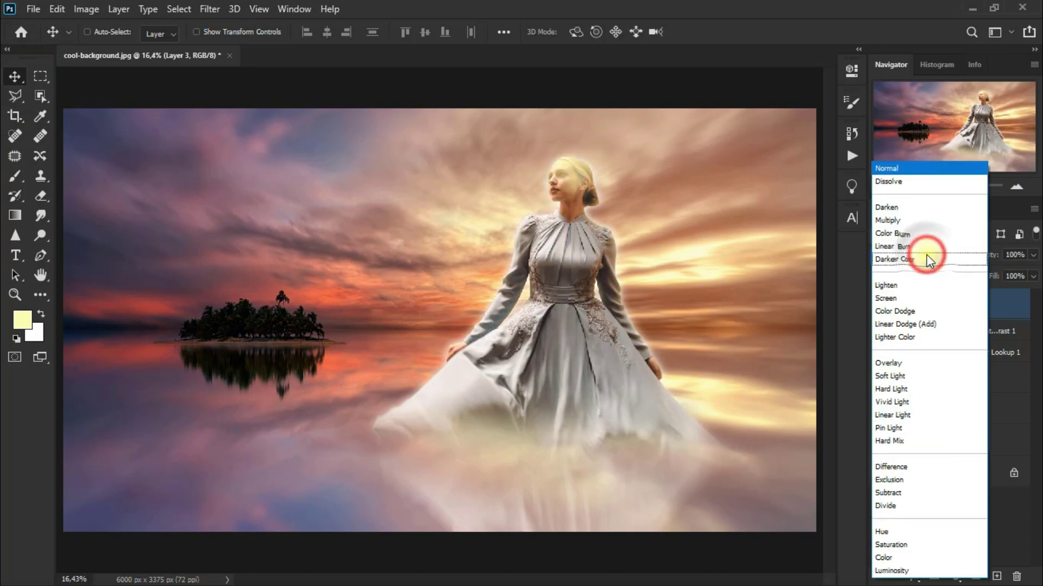
{"action": "left_click", "coordinate": [923, 312]}
{"action": "left_click", "coordinate": [880, 305]}
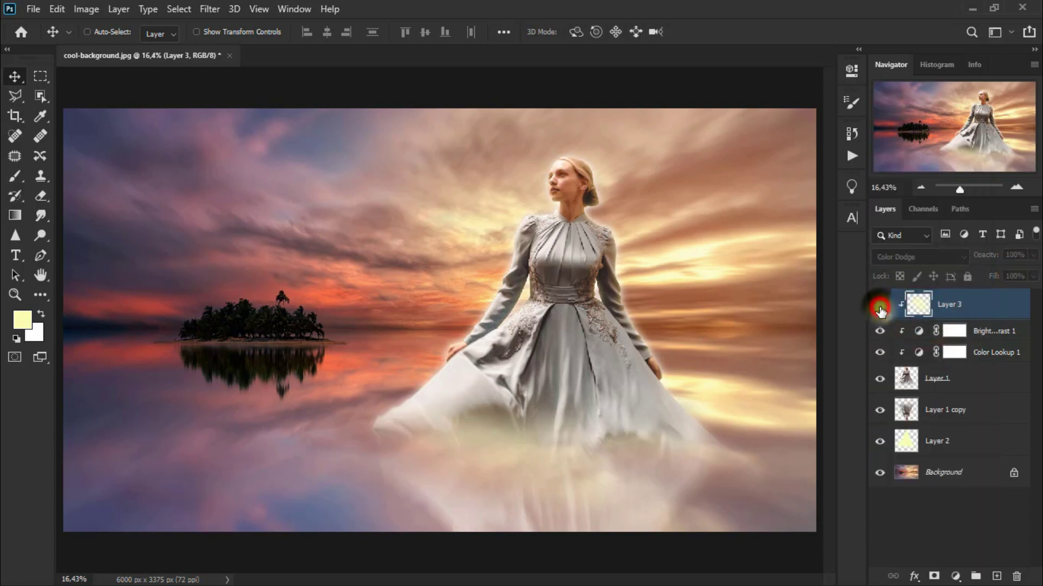
{"action": "left_click_drag", "start_coordinate": [585, 168], "coordinate": [648, 174]}
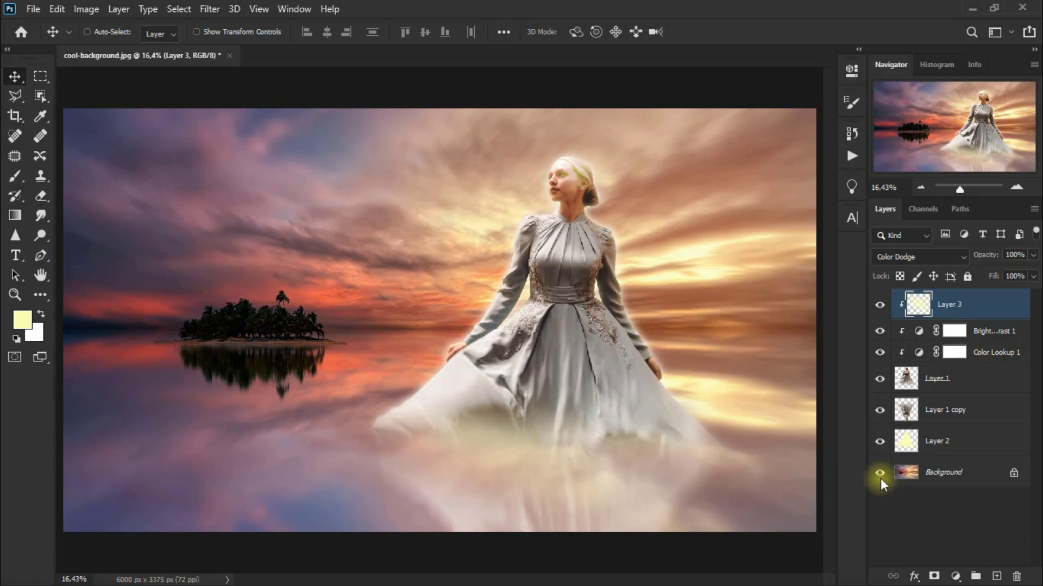
- Shift the woman and her glow layers about 340 px to the left
{"action": "left_click", "coordinate": [972, 444], "text": "shift"}
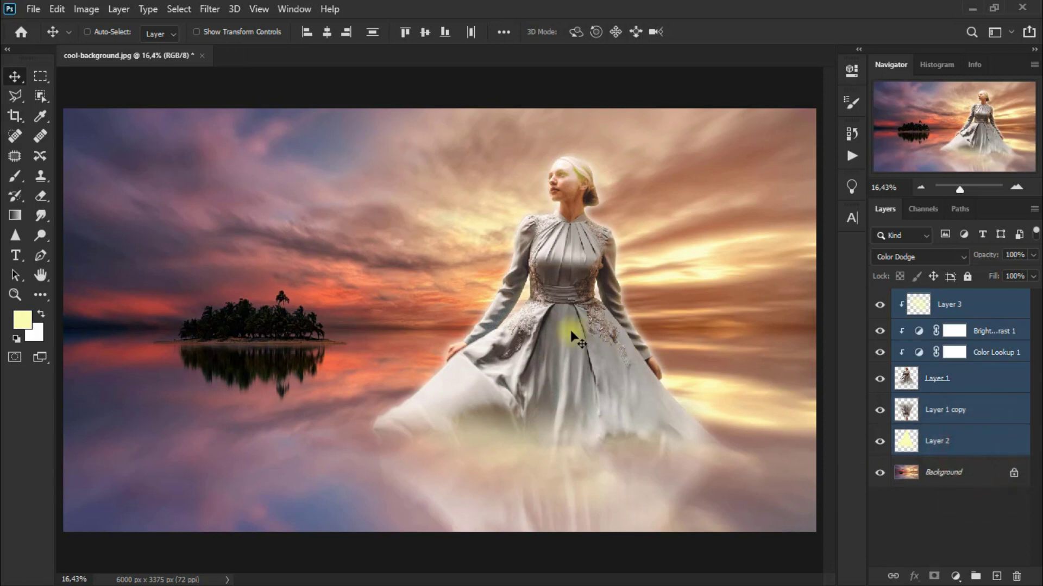
{"action": "left_click_drag", "start_coordinate": [570, 331], "coordinate": [529, 327]}
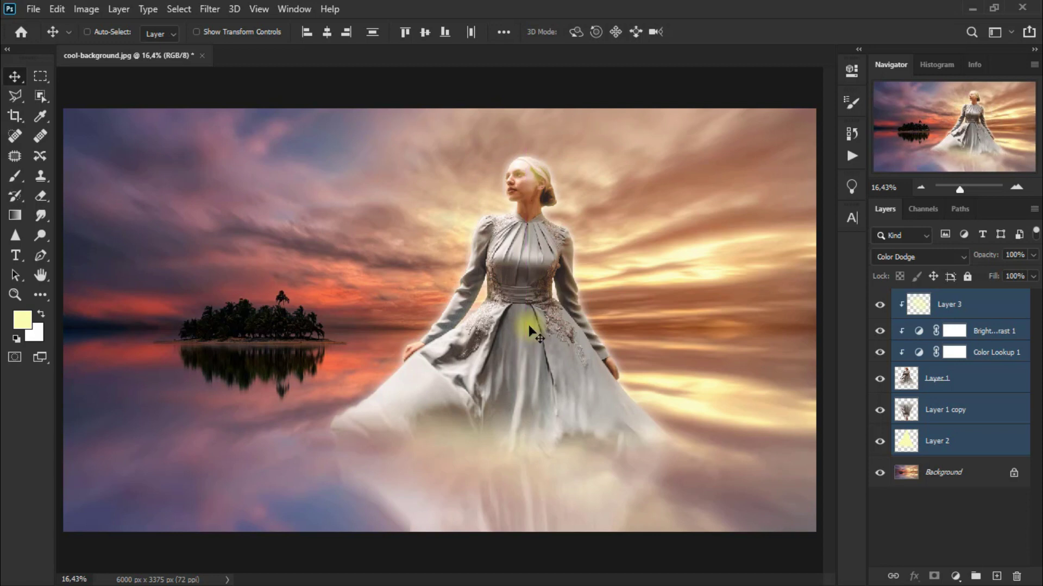
{"action": "left_click", "coordinate": [994, 310]}
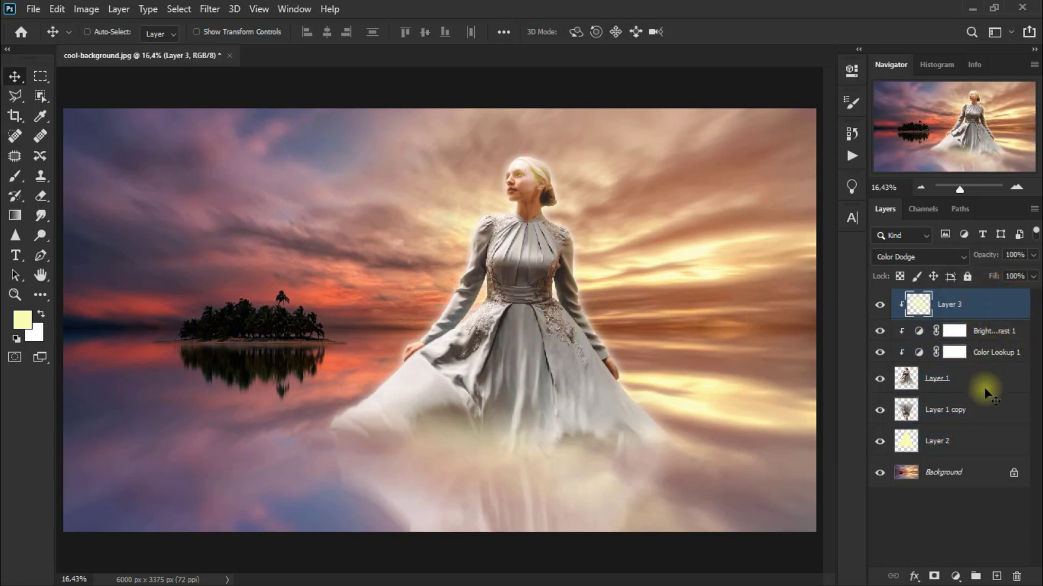
- Duplicate the Layer 2 glow, move the copy to the top, and blend it in Divide mode
{"action": "left_click", "coordinate": [976, 455]}
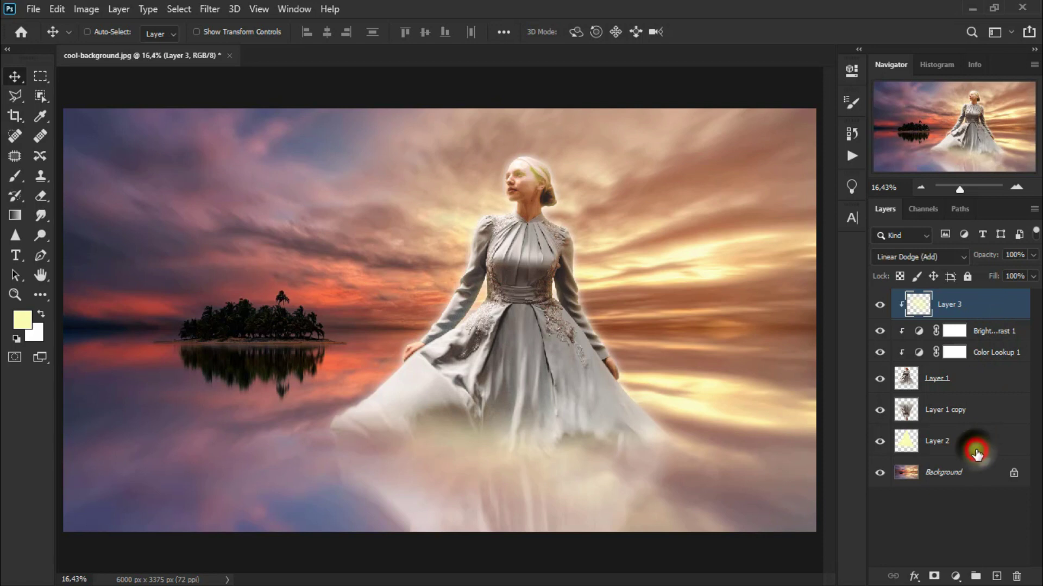
{"action": "key", "text": "ctrl+j"}
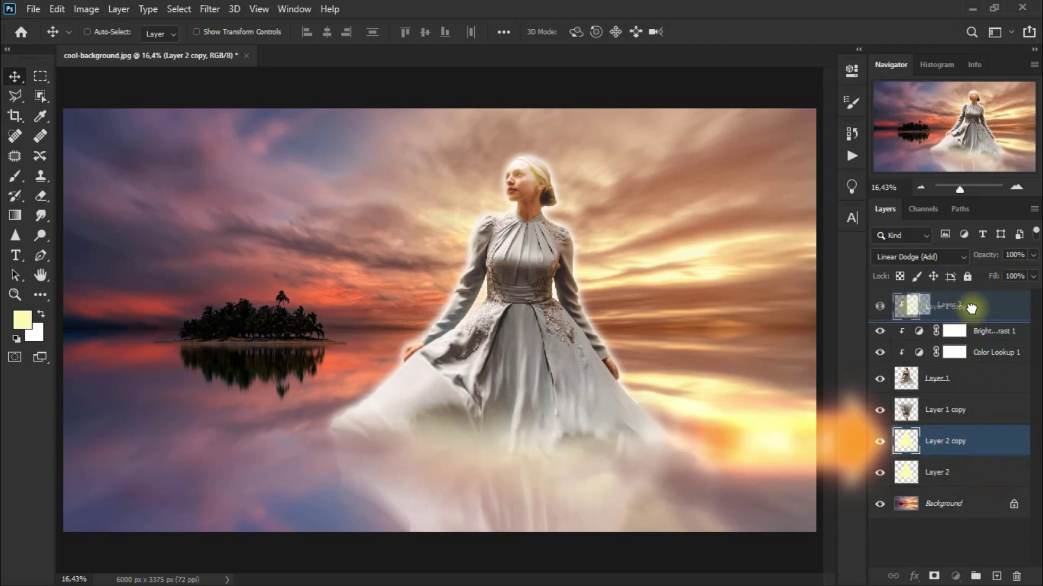
{"action": "left_click_drag", "start_coordinate": [975, 300], "coordinate": [977, 305]}
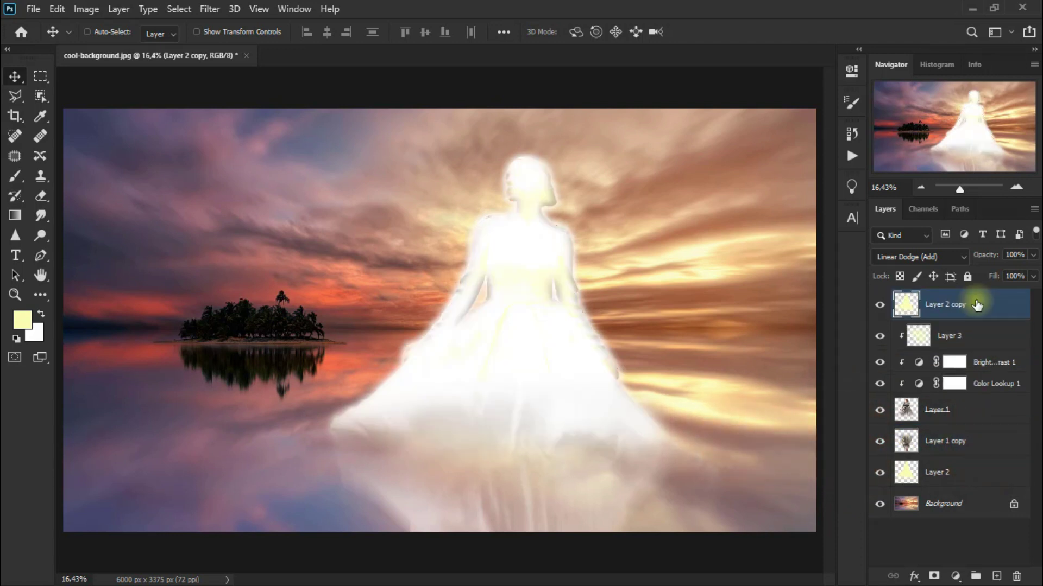
{"action": "left_click", "coordinate": [914, 255]}
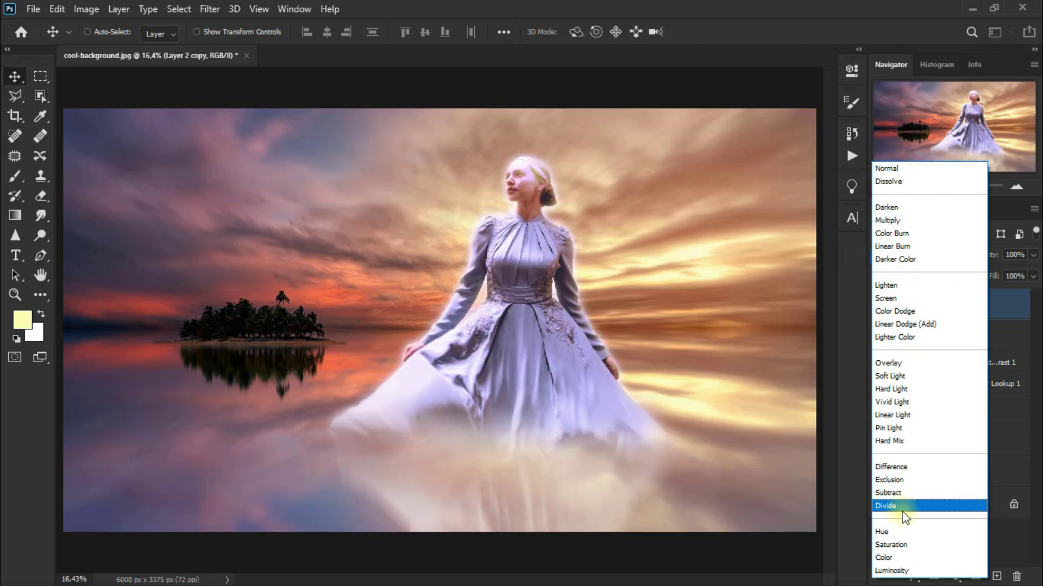
{"action": "left_click", "coordinate": [902, 507]}
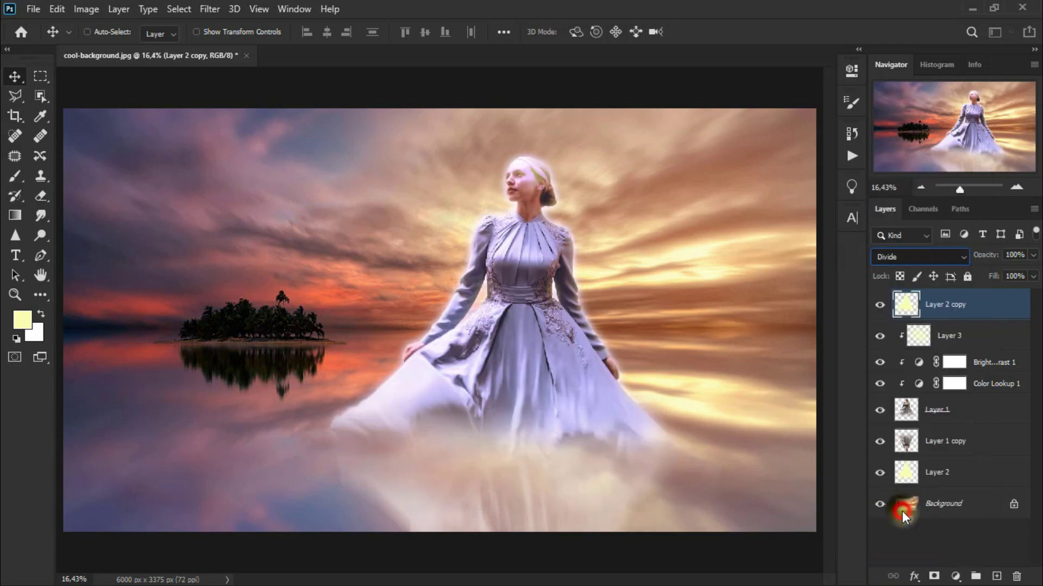
{"action": "left_click", "coordinate": [880, 306]}
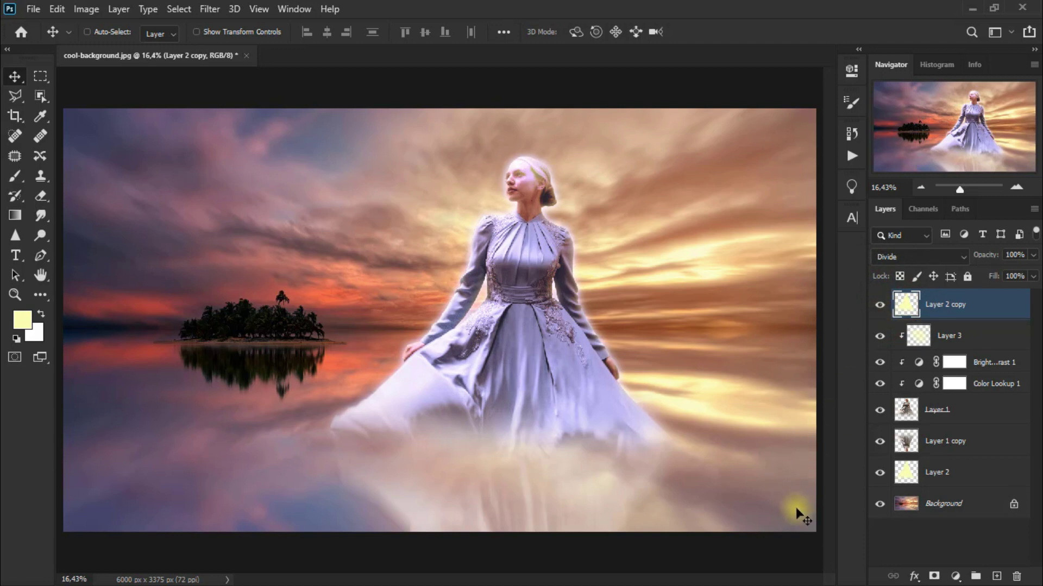
- Add a Deep Yellow Photo Filter at 100% density clipped to Layer 2 copy
{"action": "left_click", "coordinate": [959, 577]}
{"action": "left_click", "coordinate": [992, 474]}
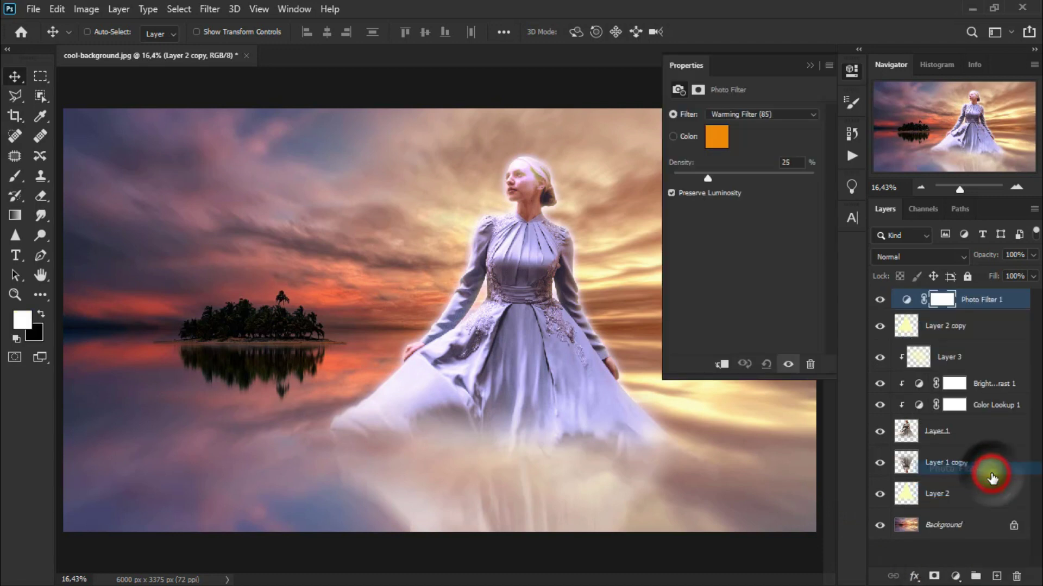
{"action": "left_click", "coordinate": [723, 364]}
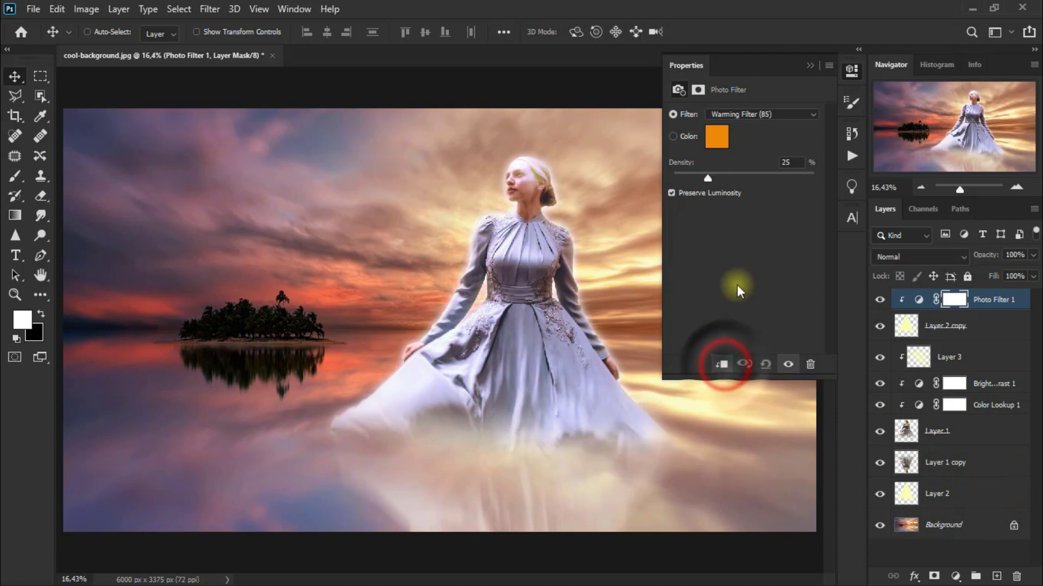
{"action": "left_click", "coordinate": [763, 115]}
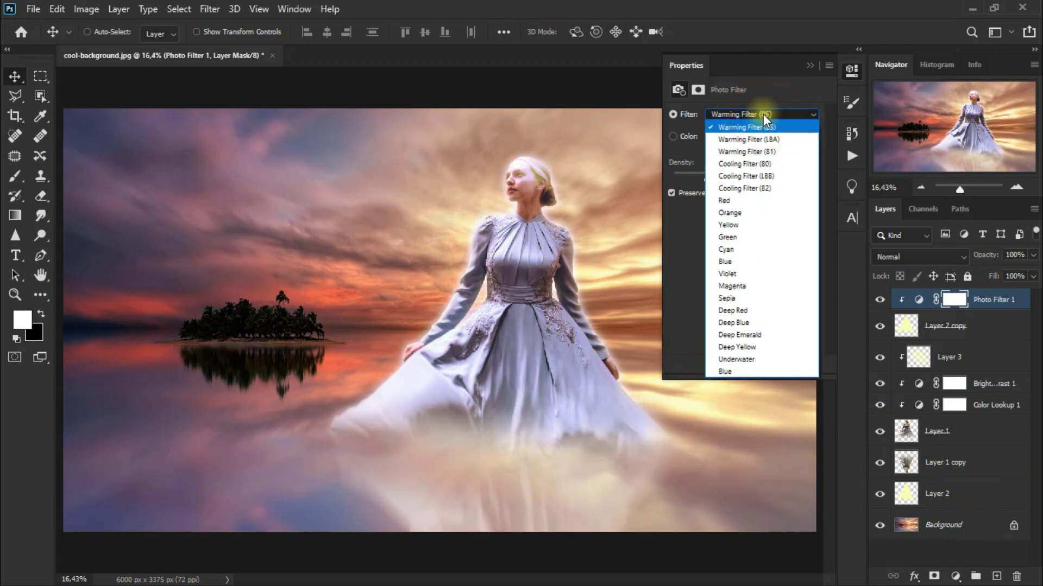
{"action": "left_click", "coordinate": [781, 350]}
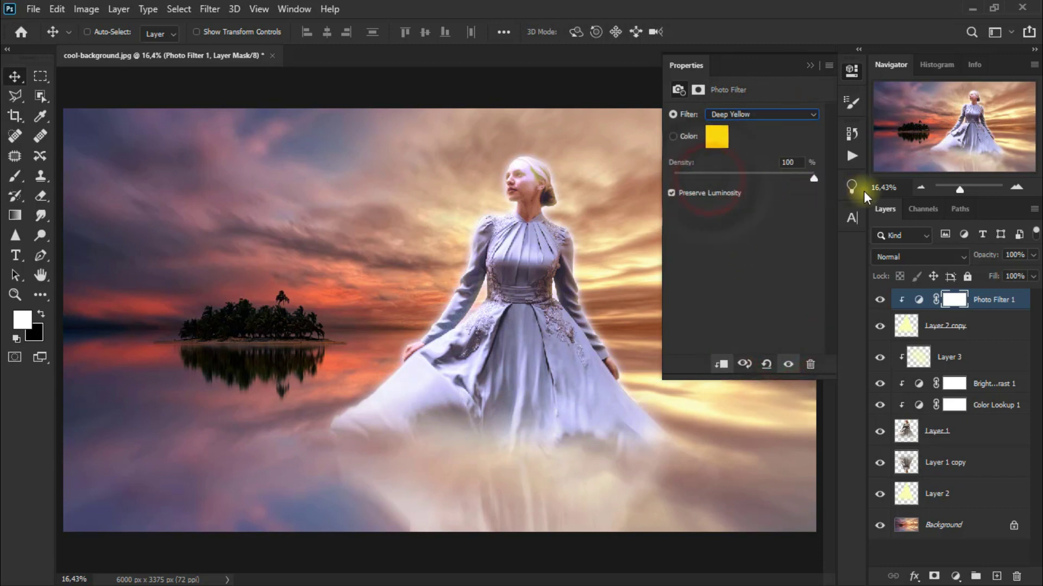
- Make another duplicate of the Layer 2 glow
{"action": "left_click", "coordinate": [812, 64]}
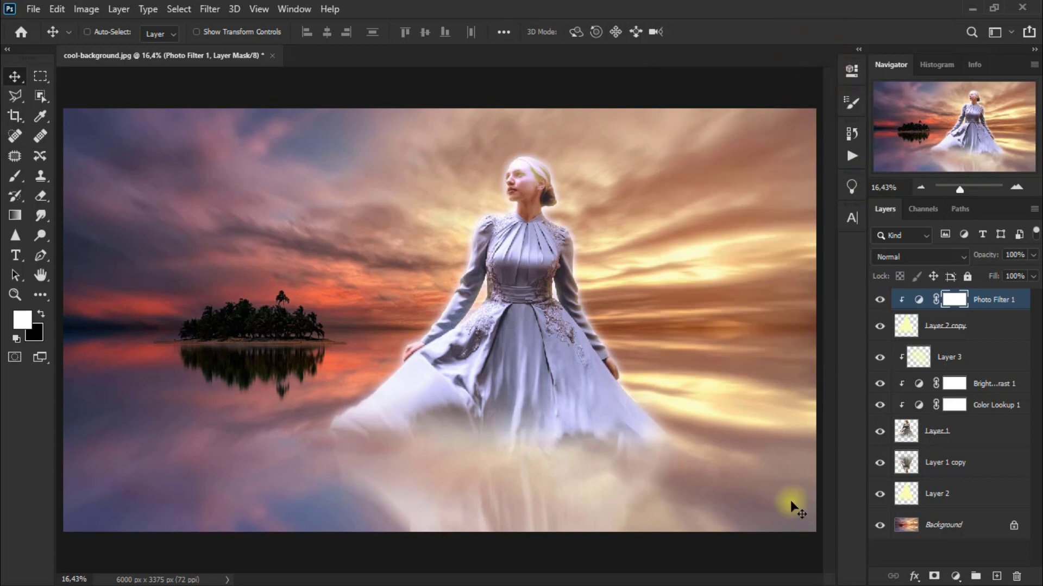
{"action": "left_click", "coordinate": [993, 495]}
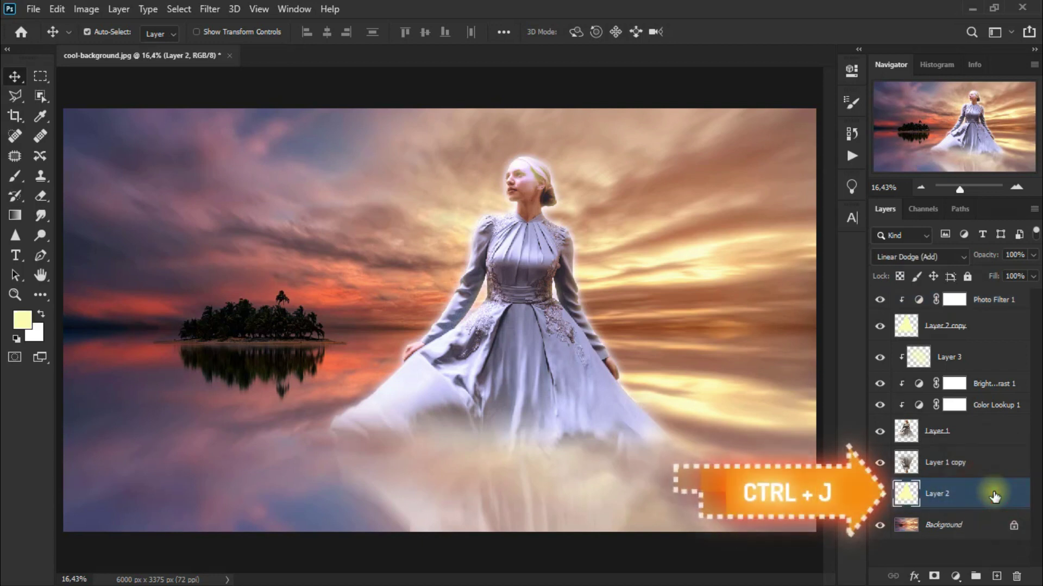
{"action": "key", "text": "ctrl+j"}
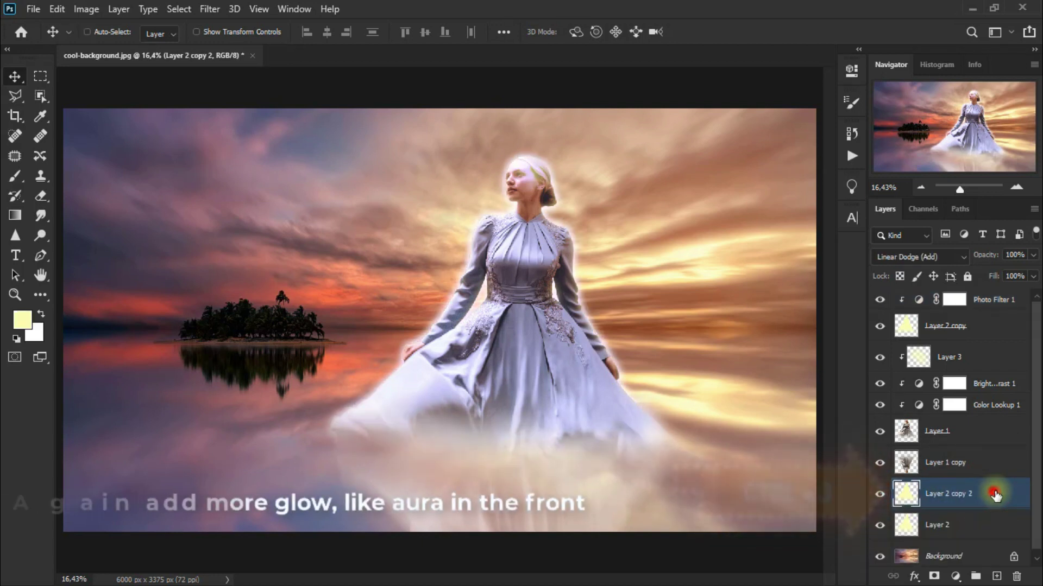
- Move Layer 2 copy 2 to the top of the stack in Luminosity blend mode
{"action": "left_click_drag", "start_coordinate": [995, 496], "coordinate": [942, 291]}
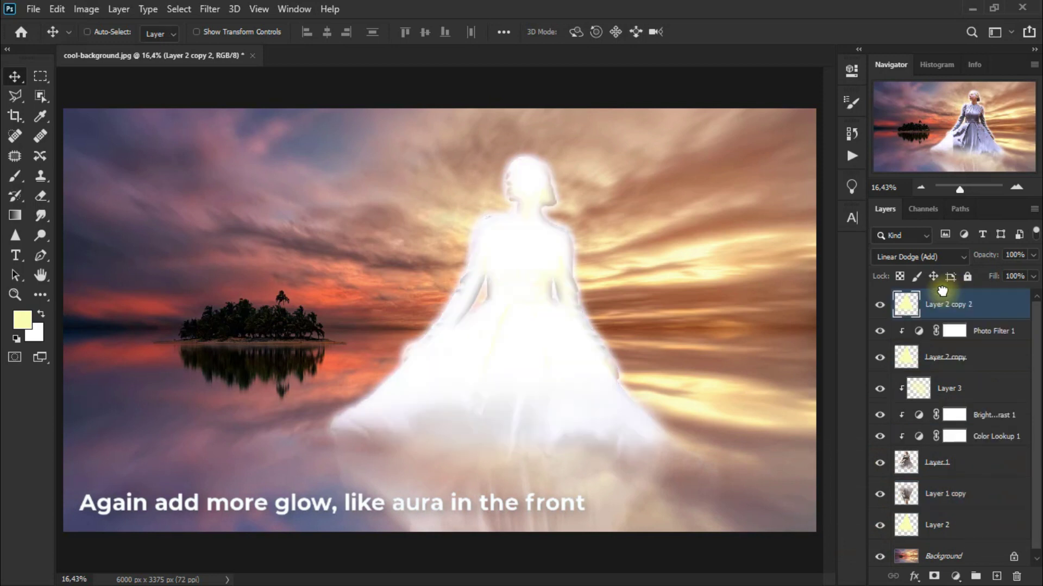
{"action": "left_click", "coordinate": [919, 255]}
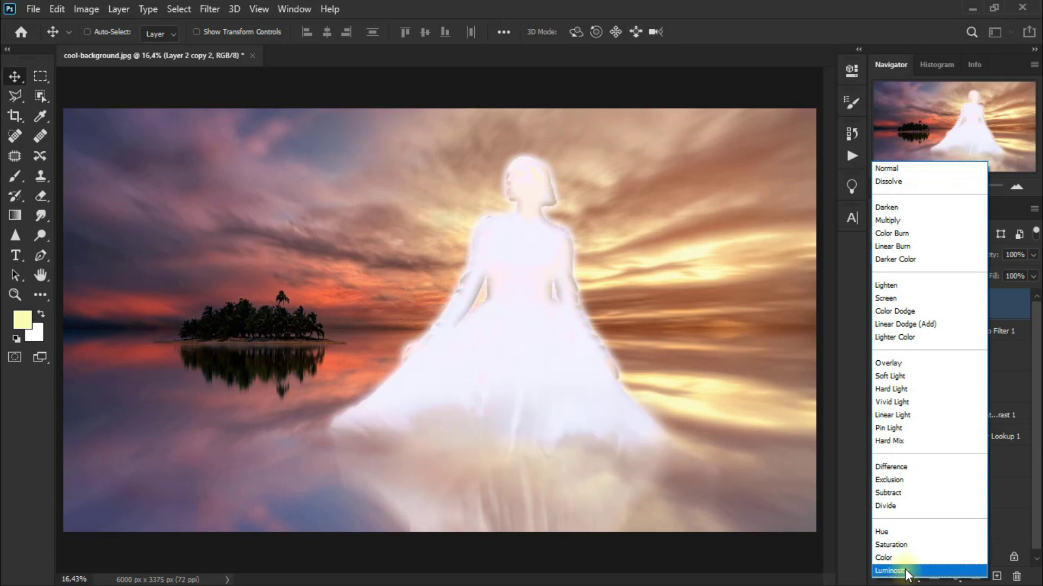
{"action": "left_click", "coordinate": [905, 571]}
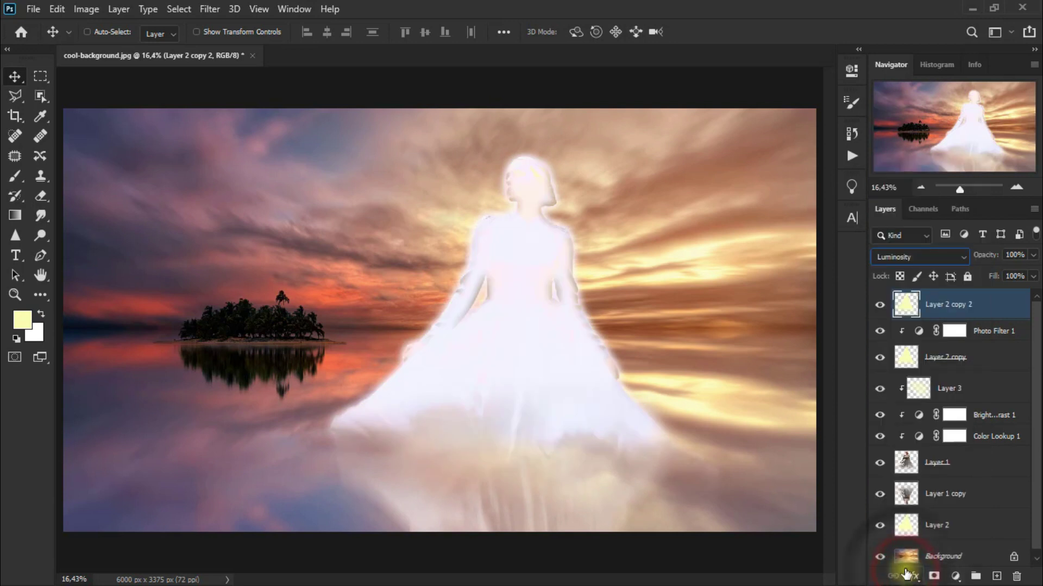
{"action": "scroll", "coordinate": [927, 376], "scroll_direction": "down", "scroll_amount": 1}
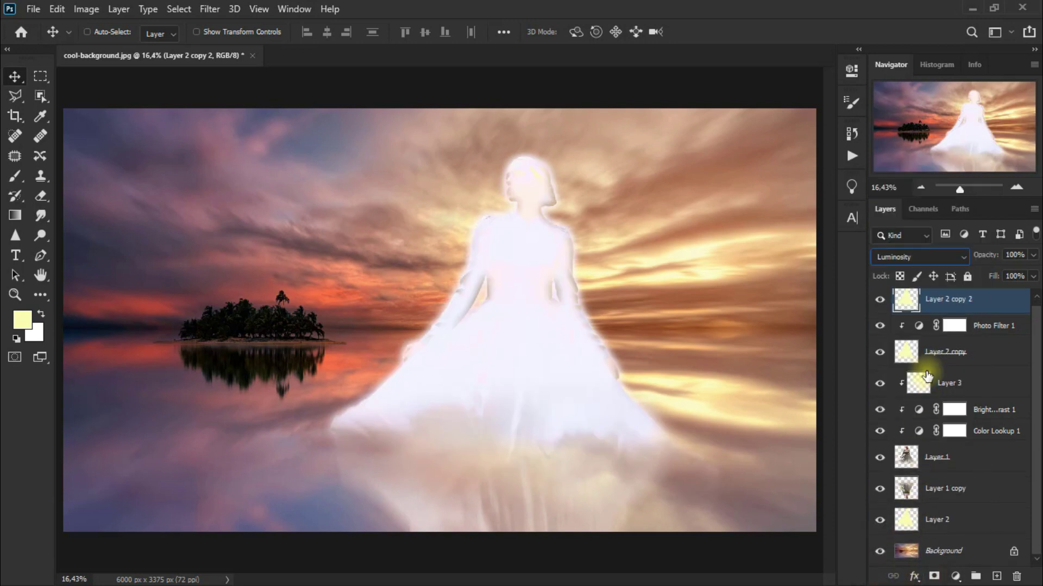
{"action": "left_click", "coordinate": [907, 463], "text": "ctrl"}
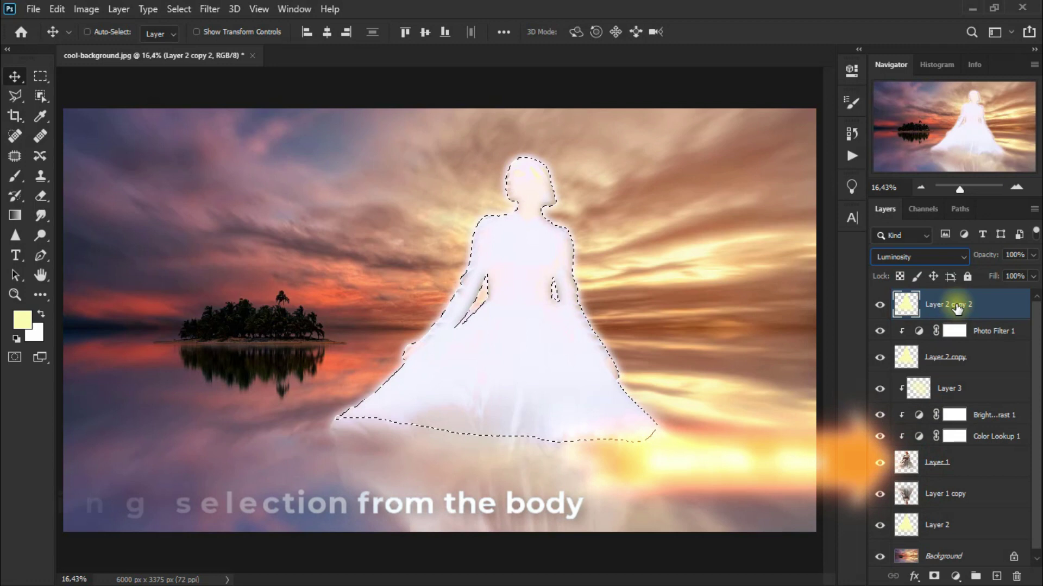
{"action": "left_click", "coordinate": [934, 576]}
{"action": "key", "text": "ctrl+z"}
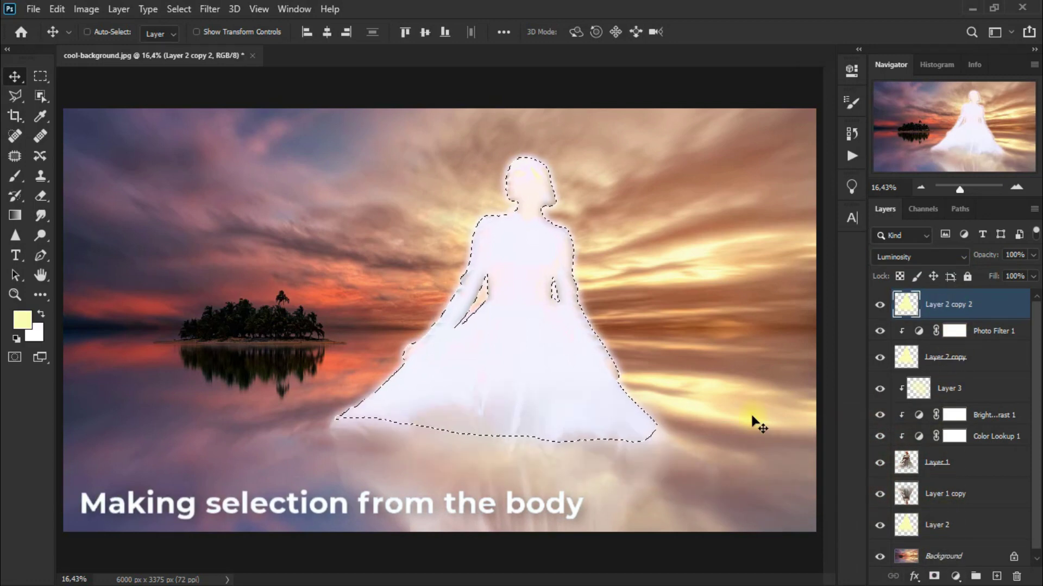
{"action": "left_click", "coordinate": [180, 10]}
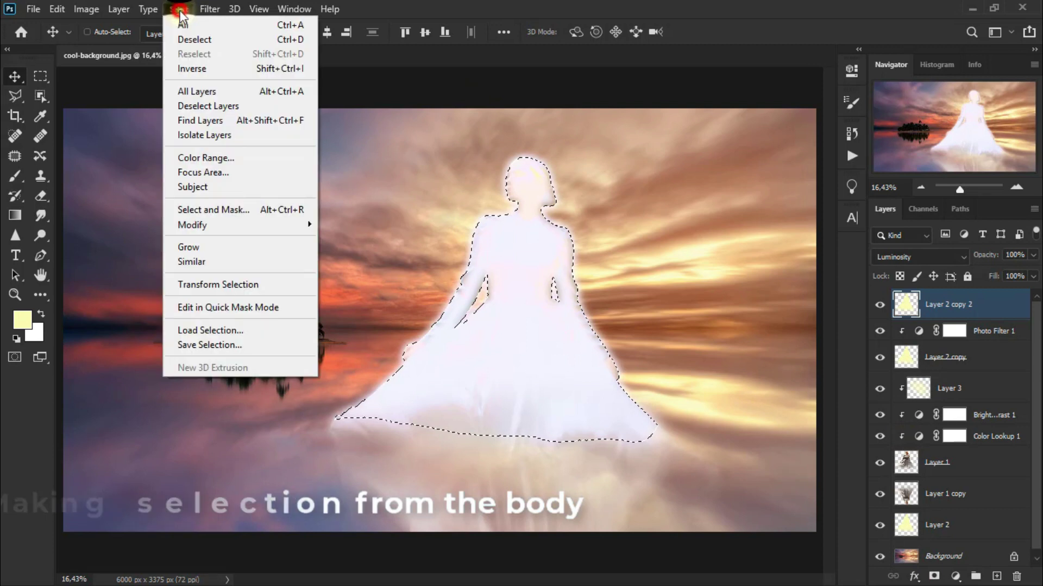
{"action": "left_click", "coordinate": [231, 66]}
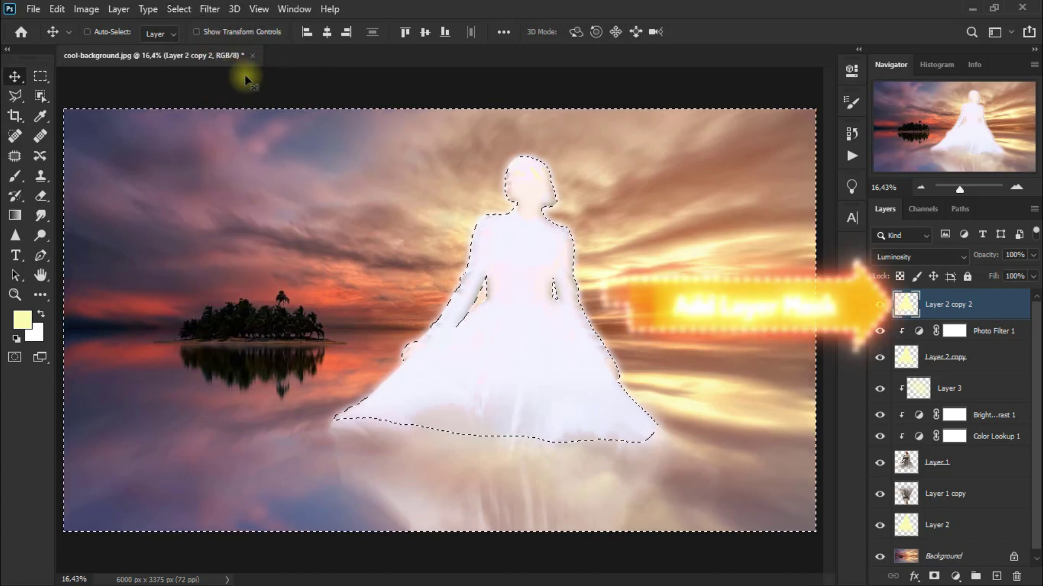
{"action": "left_click", "coordinate": [934, 576]}
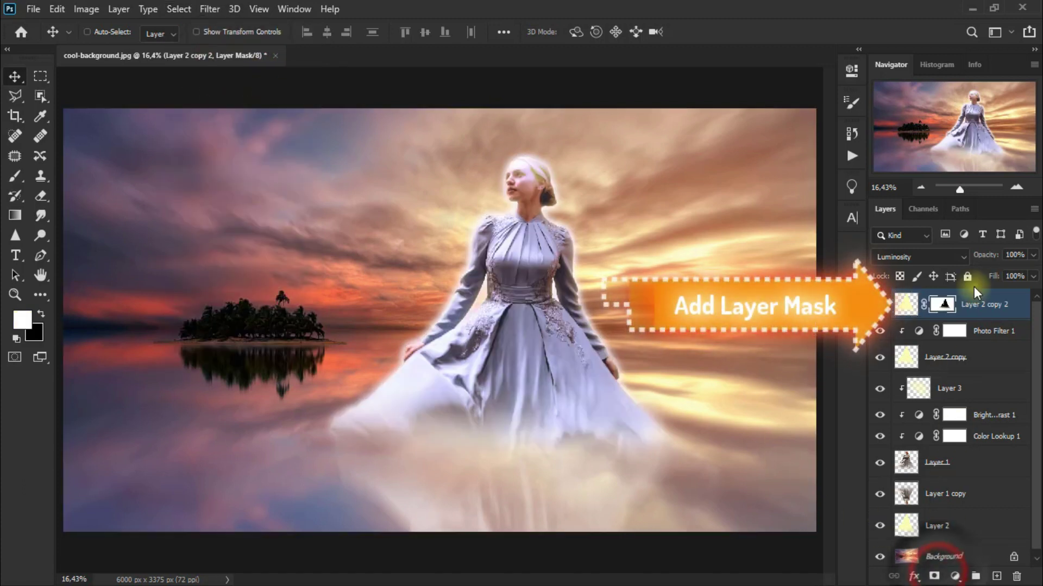
{"action": "left_click", "coordinate": [879, 306]}
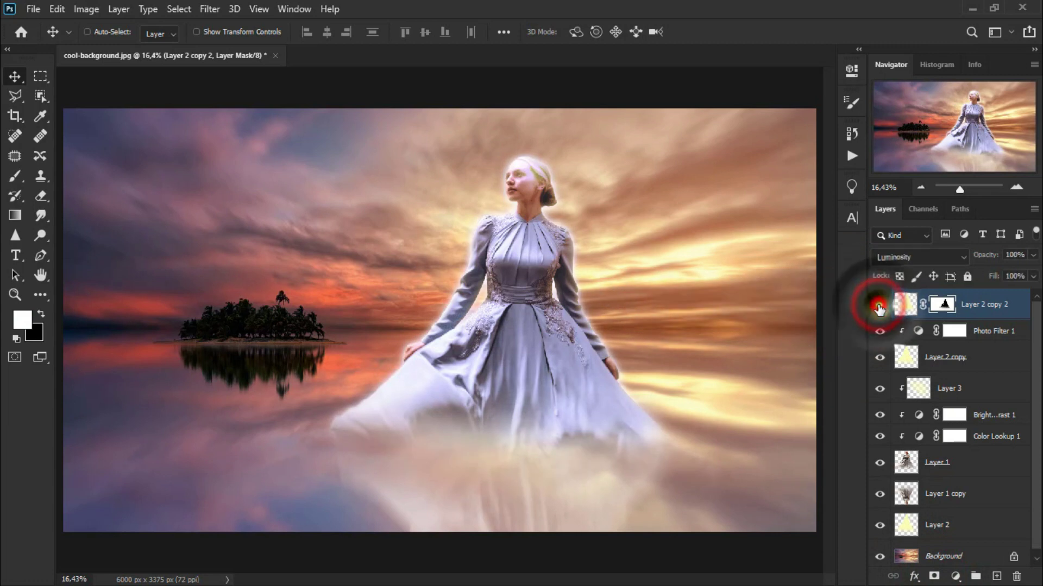
{"action": "left_click", "coordinate": [879, 306]}
{"action": "left_click", "coordinate": [879, 306]}
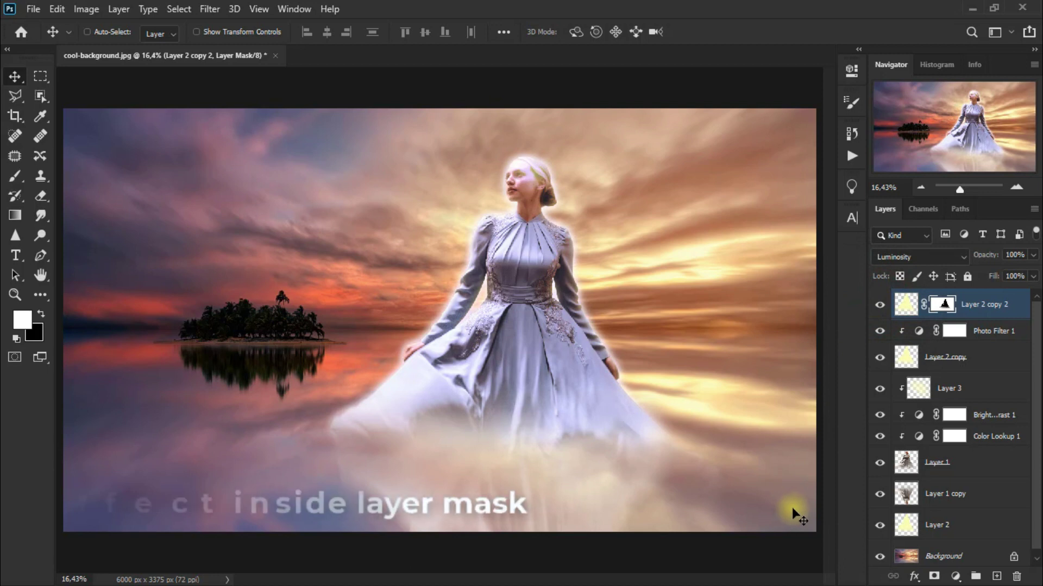
- Blur the Layer 2 copy 2 mask with a 48,4-pixel Gaussian Blur and compare the glow
{"action": "left_click", "coordinate": [943, 308]}
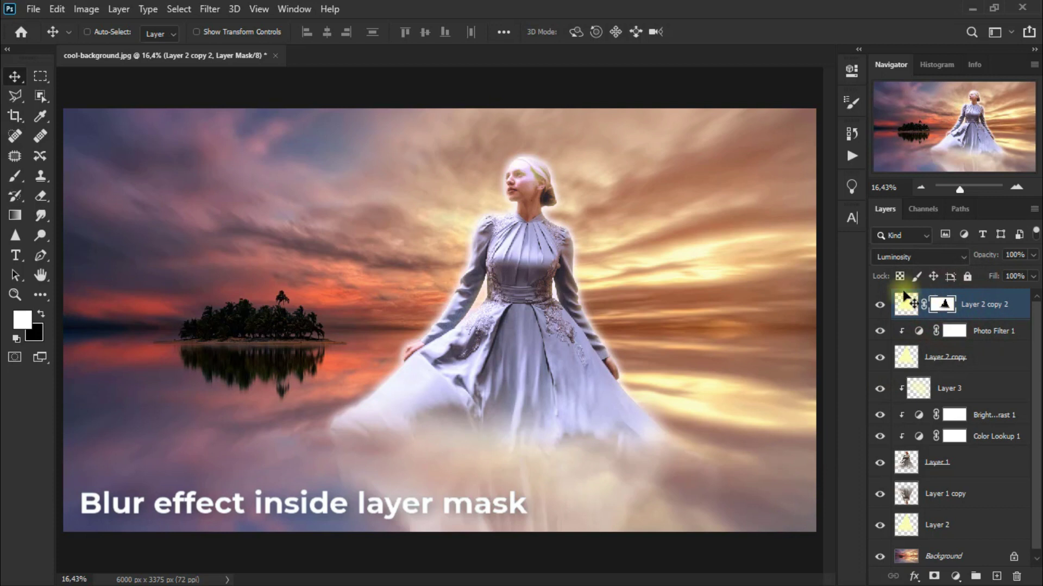
{"action": "left_click", "coordinate": [216, 10]}
{"action": "mouse_move", "coordinate": [218, 181]}
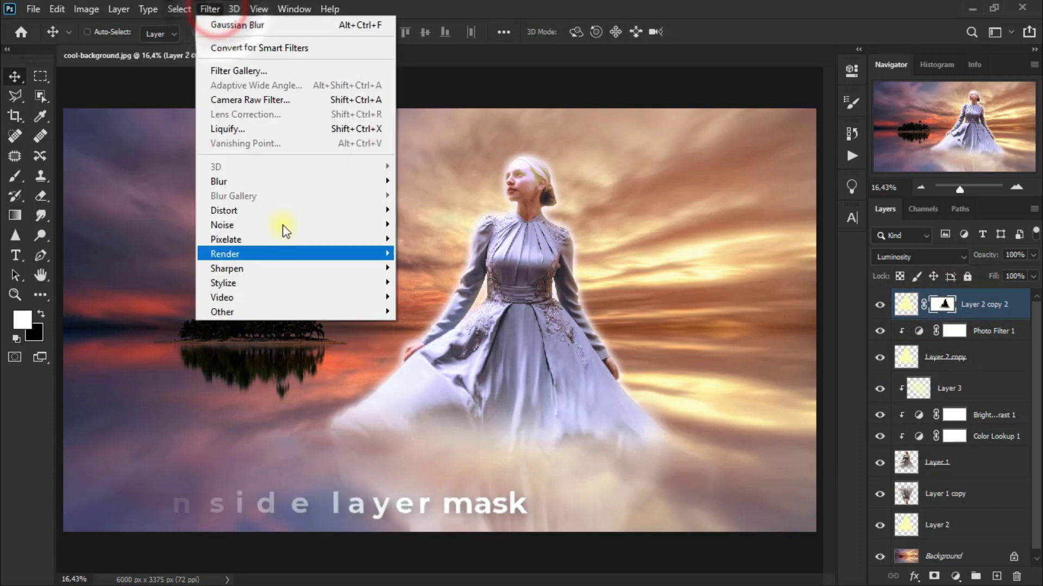
{"action": "left_click", "coordinate": [442, 237]}
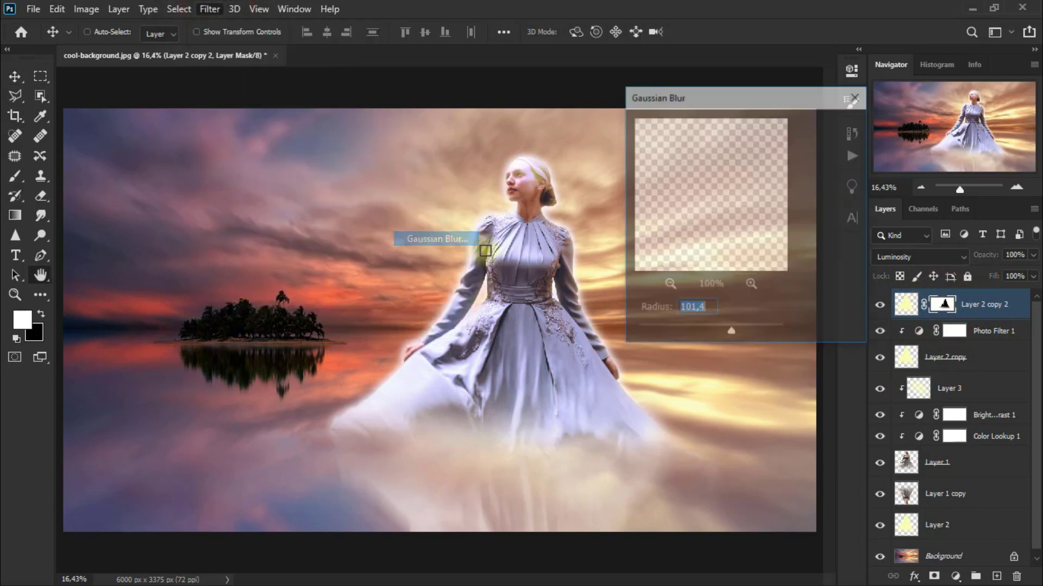
{"action": "left_click_drag", "start_coordinate": [732, 336], "coordinate": [703, 336]}
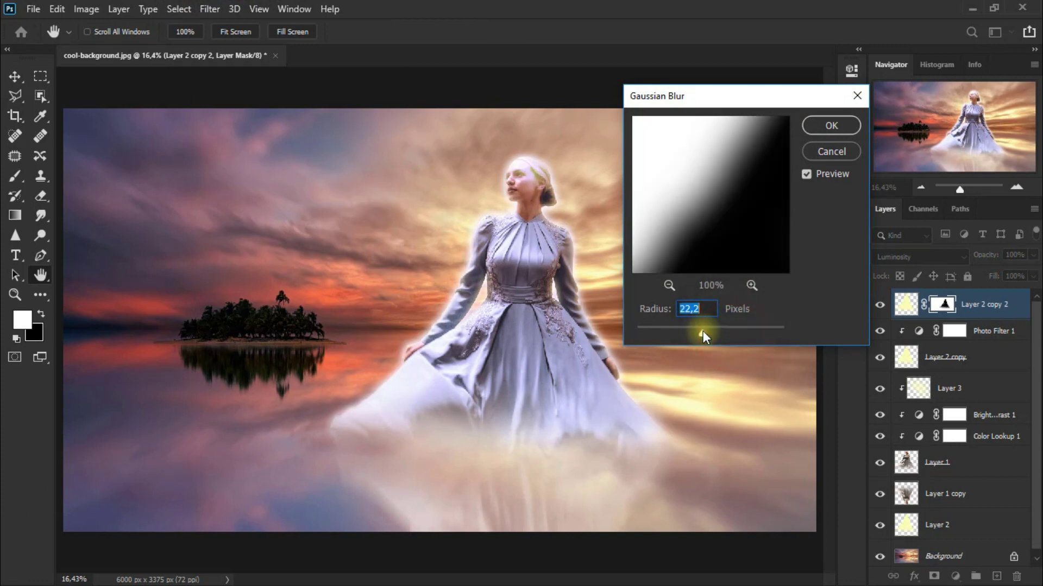
{"action": "left_click", "coordinate": [668, 285]}
{"action": "left_click", "coordinate": [667, 285]}
{"action": "left_click", "coordinate": [666, 285]}
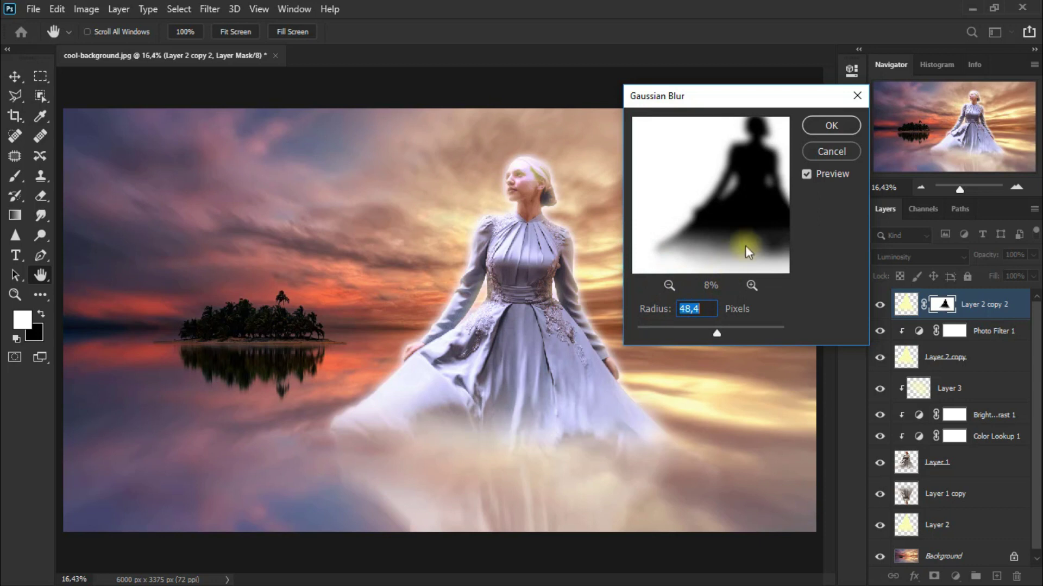
{"action": "left_click", "coordinate": [829, 124]}
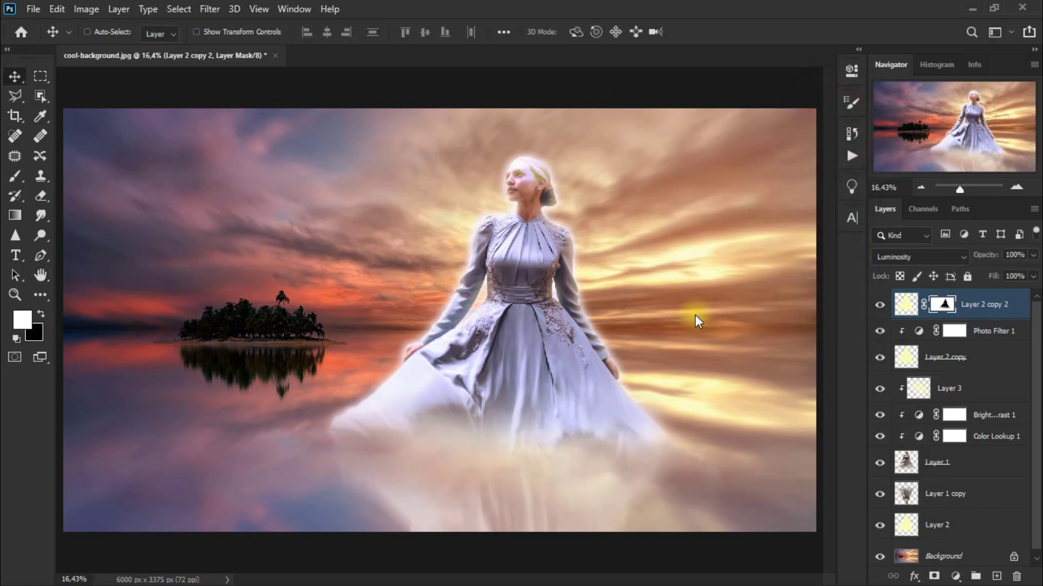
{"action": "left_click", "coordinate": [879, 307]}
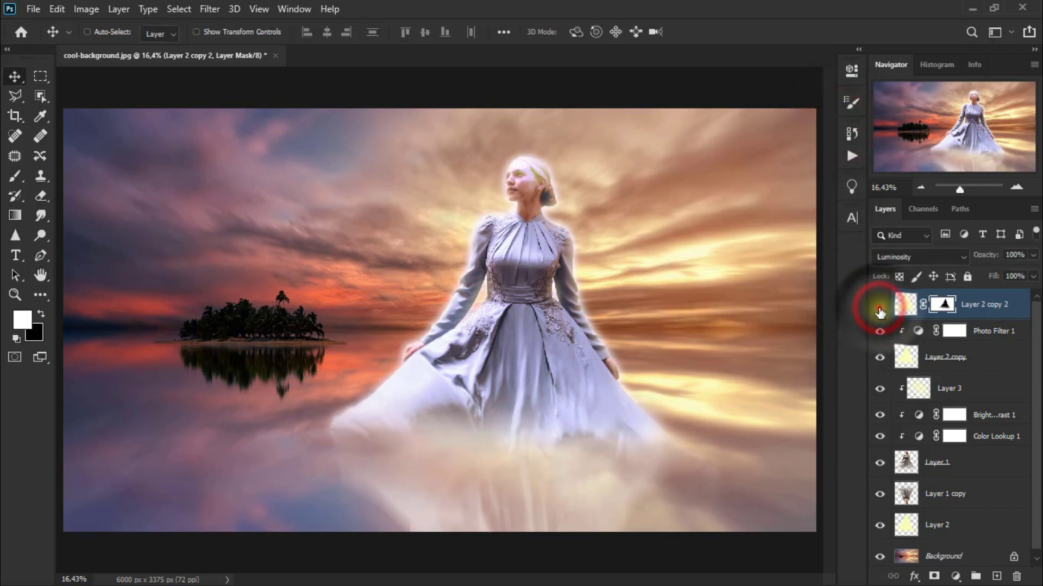
{"action": "left_click", "coordinate": [880, 308]}
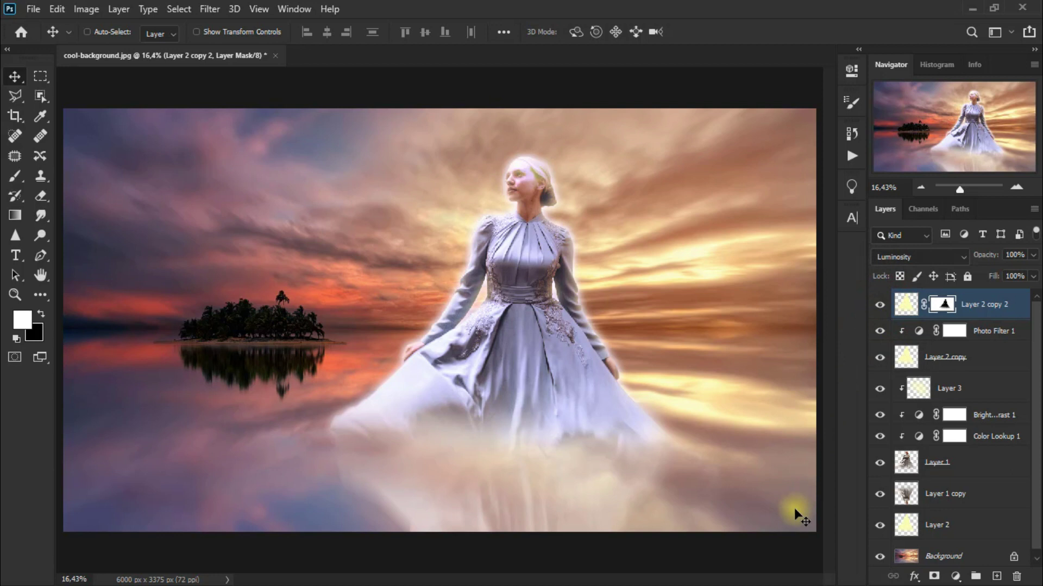
- Add a Color Balance layer with shadows at Red +39, Green +48, Blue +73
{"action": "left_click", "coordinate": [957, 577]}
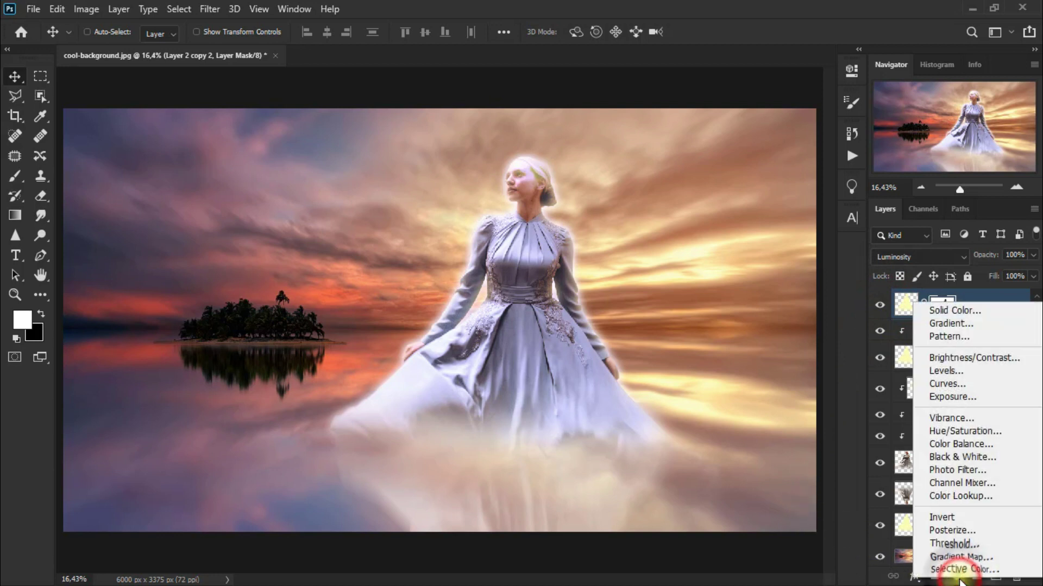
{"action": "left_click", "coordinate": [998, 446]}
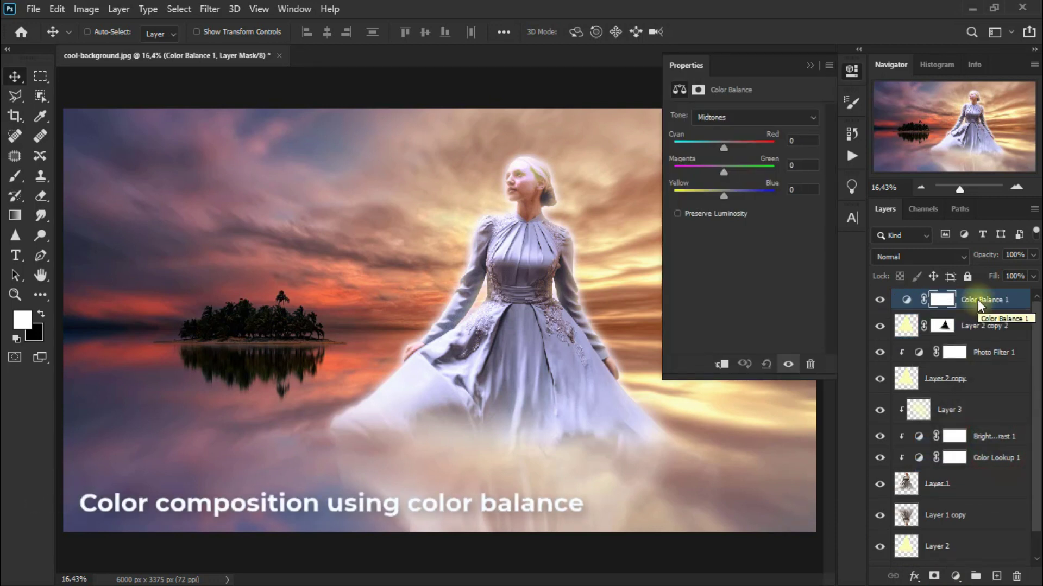
{"action": "left_click", "coordinate": [790, 117]}
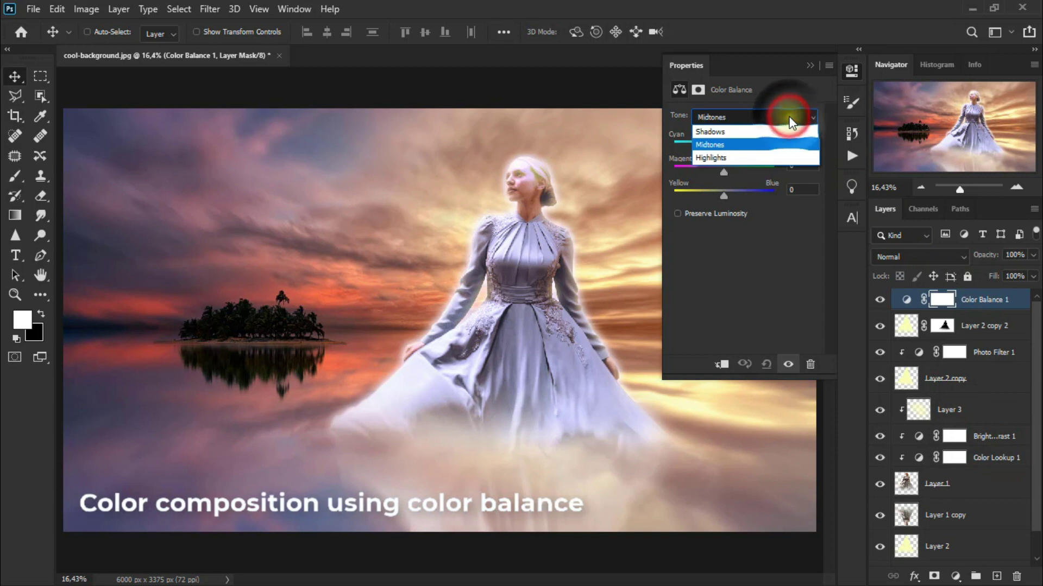
{"action": "left_click", "coordinate": [778, 131]}
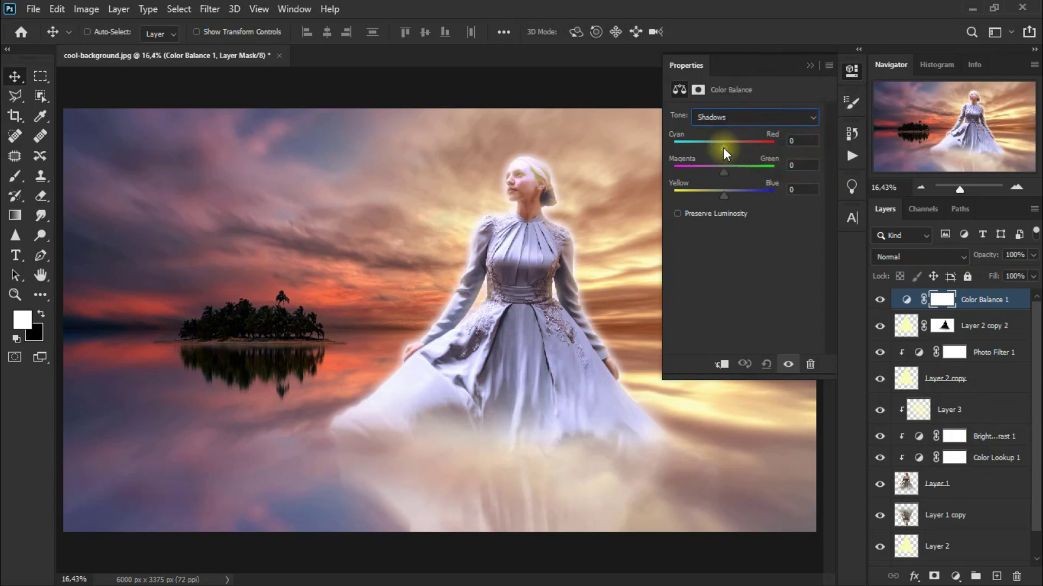
{"action": "left_click_drag", "start_coordinate": [723, 147], "coordinate": [742, 149]}
{"action": "left_click_drag", "start_coordinate": [722, 172], "coordinate": [748, 180]}
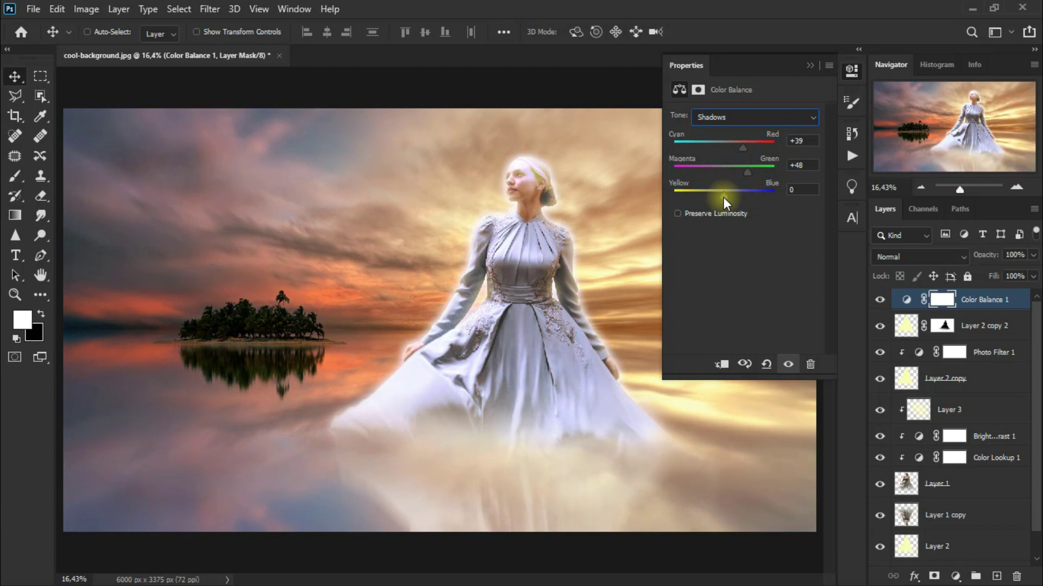
{"action": "left_click_drag", "start_coordinate": [723, 197], "coordinate": [760, 198]}
{"action": "left_click", "coordinate": [757, 117]}
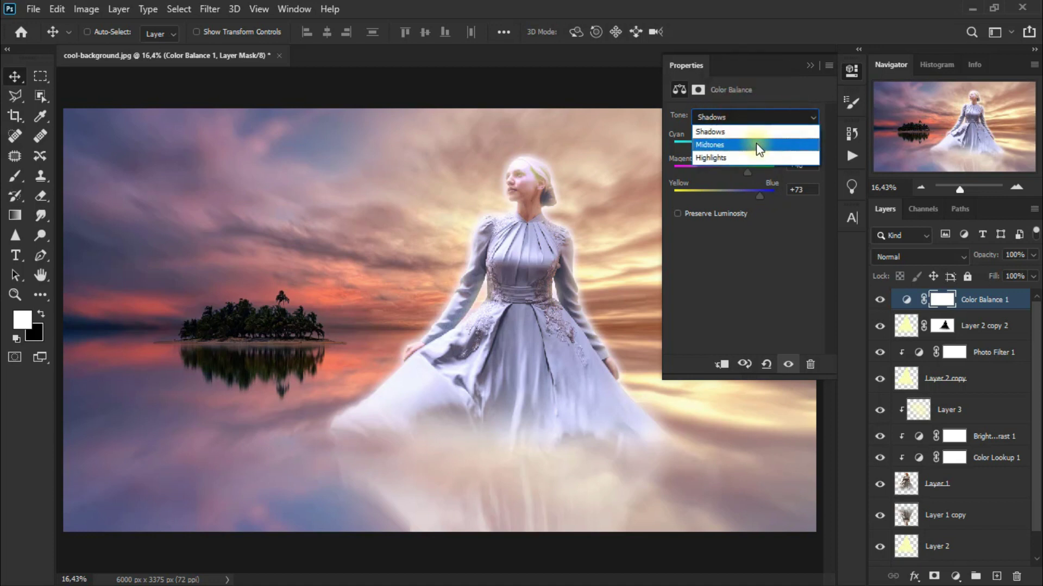
- Set the Color Balance midtones to Red -36, Green -34, Blue -50
{"action": "left_click", "coordinate": [756, 144]}
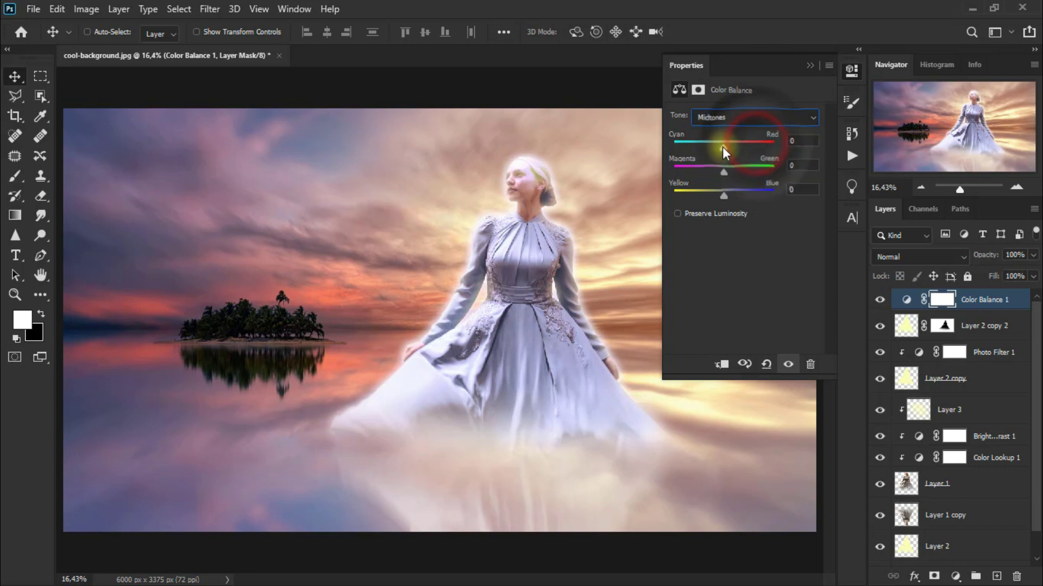
{"action": "left_click_drag", "start_coordinate": [722, 146], "coordinate": [706, 145]}
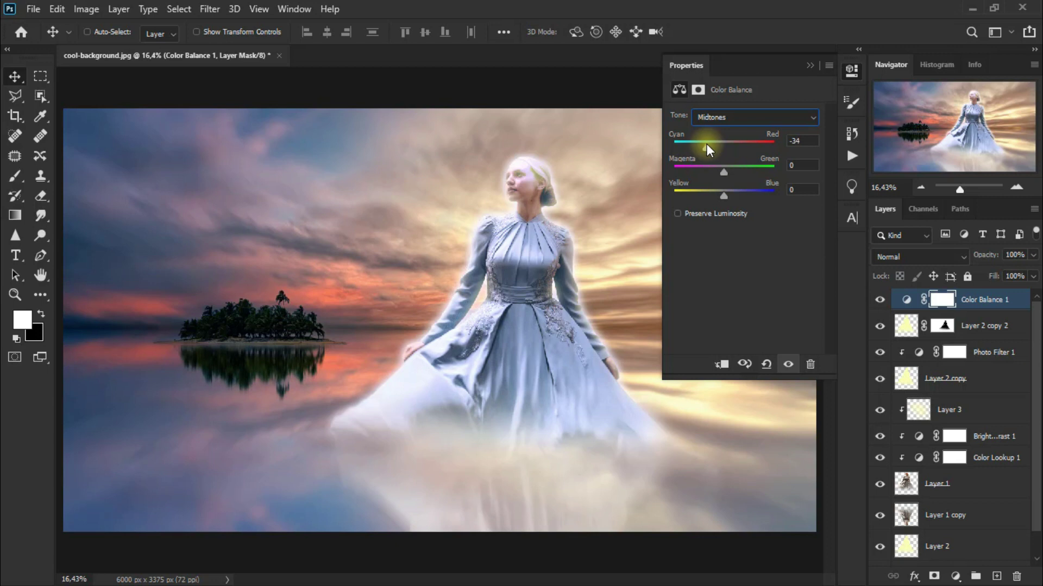
{"action": "left_click", "coordinate": [723, 172]}
{"action": "left_click_drag", "start_coordinate": [724, 172], "coordinate": [708, 171]}
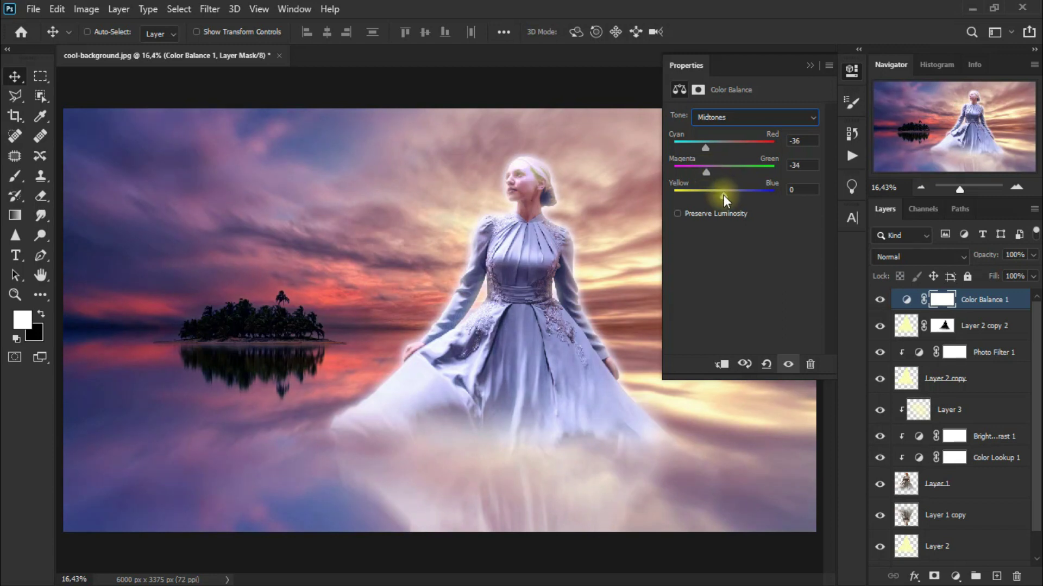
{"action": "left_click_drag", "start_coordinate": [724, 195], "coordinate": [698, 193]}
{"action": "left_click", "coordinate": [735, 119]}
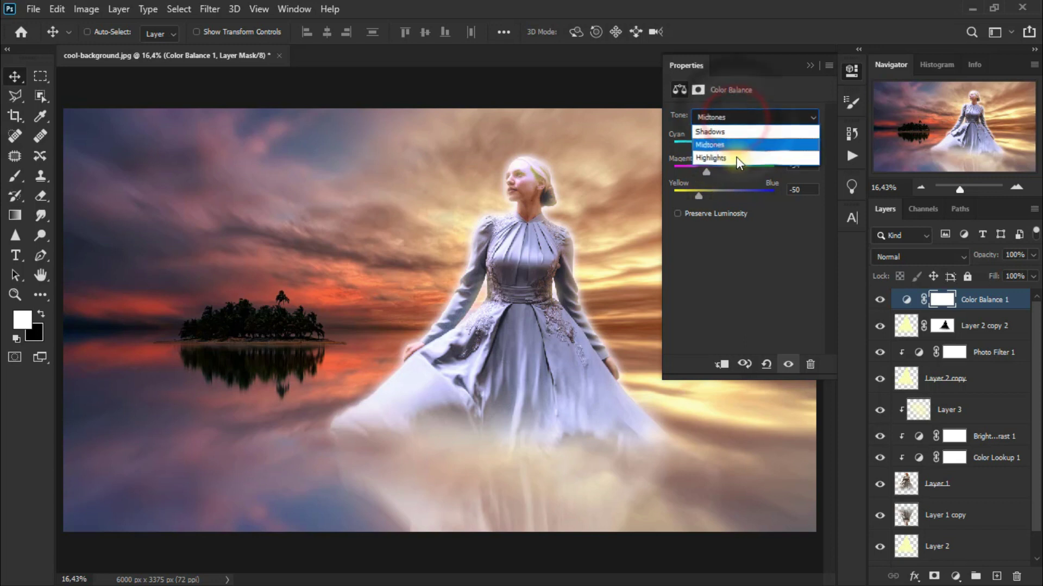
- Set Color Balance highlights to Red -19, Green +10, Blue -100, then compare on and off
{"action": "left_click", "coordinate": [735, 156]}
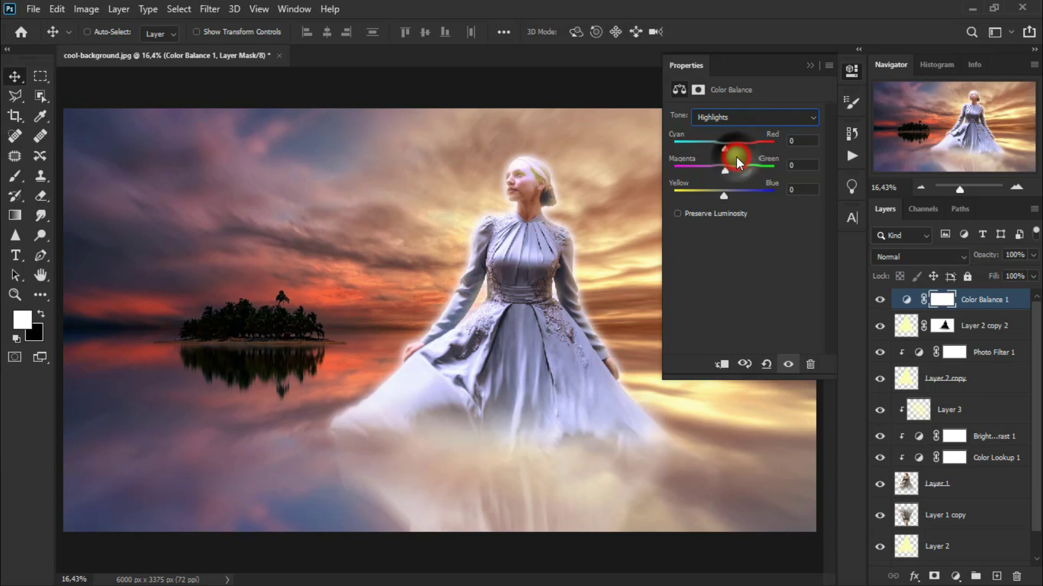
{"action": "left_click_drag", "start_coordinate": [724, 147], "coordinate": [716, 146]}
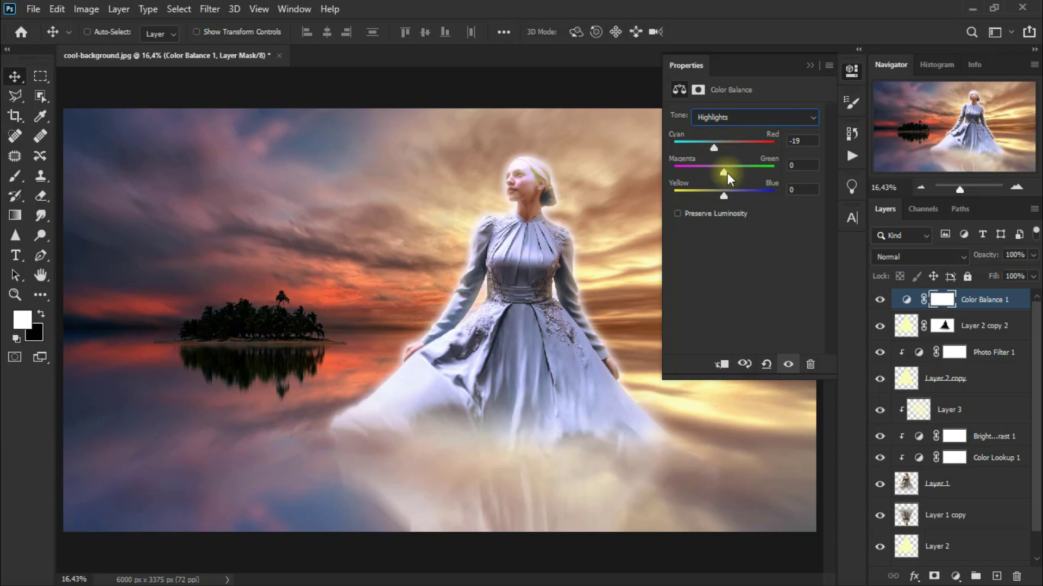
{"action": "left_click_drag", "start_coordinate": [728, 174], "coordinate": [728, 173]}
{"action": "left_click_drag", "start_coordinate": [722, 198], "coordinate": [662, 194]}
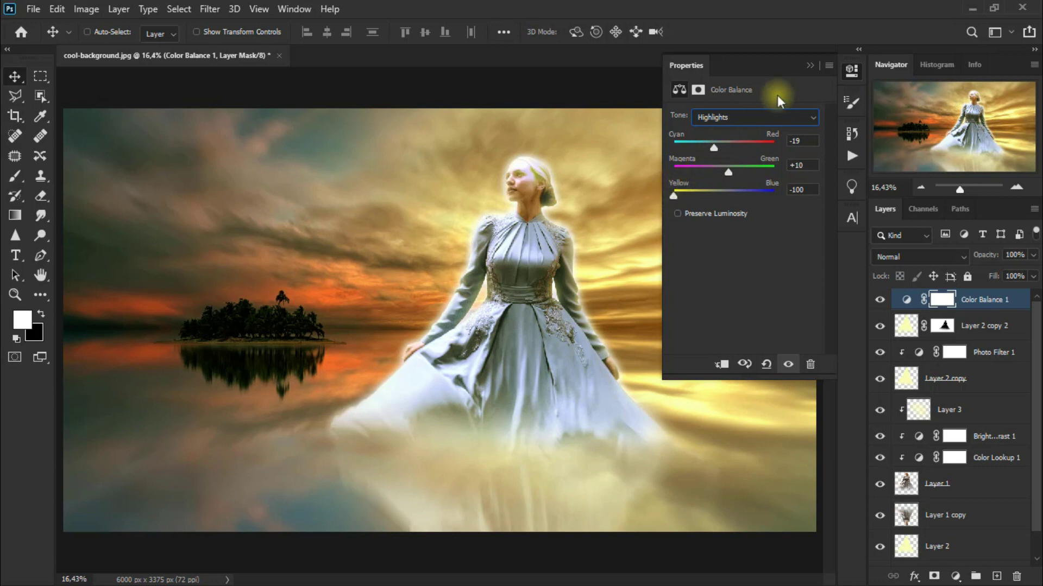
{"action": "left_click", "coordinate": [810, 66]}
{"action": "left_click", "coordinate": [879, 299]}
{"action": "left_click", "coordinate": [879, 300]}
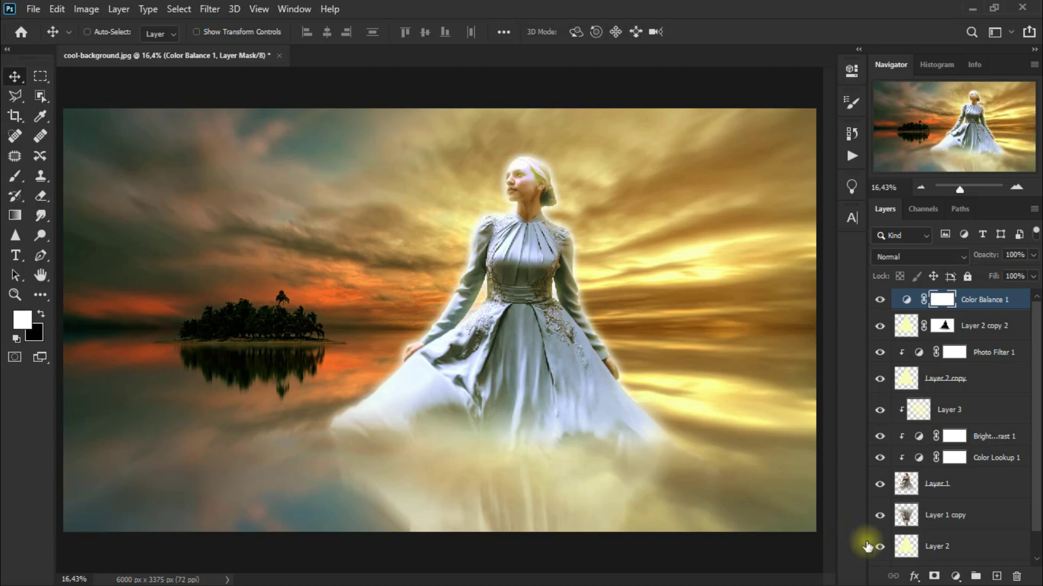
- Add a Brightness/Contrast layer with Brightness -75 and Contrast 58
{"action": "left_click", "coordinate": [950, 577]}
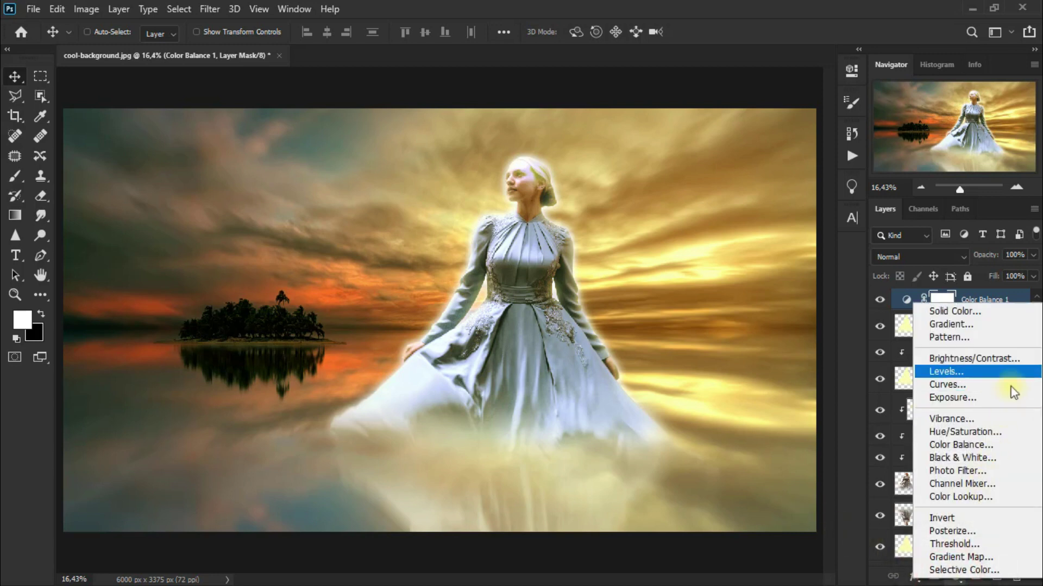
{"action": "left_click", "coordinate": [1018, 361]}
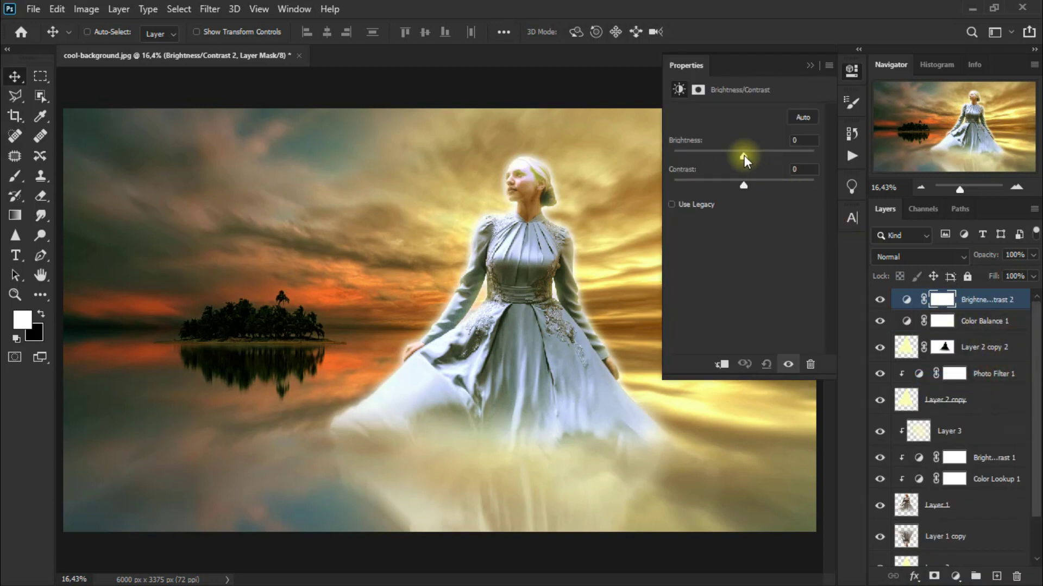
{"action": "left_click_drag", "start_coordinate": [744, 155], "coordinate": [710, 156]}
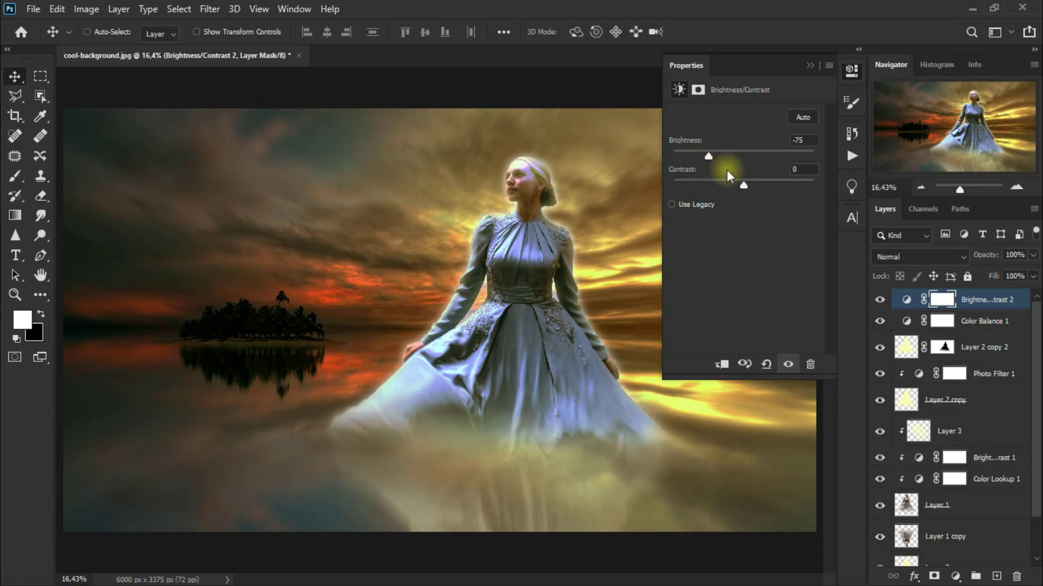
{"action": "left_click_drag", "start_coordinate": [745, 184], "coordinate": [763, 185]}
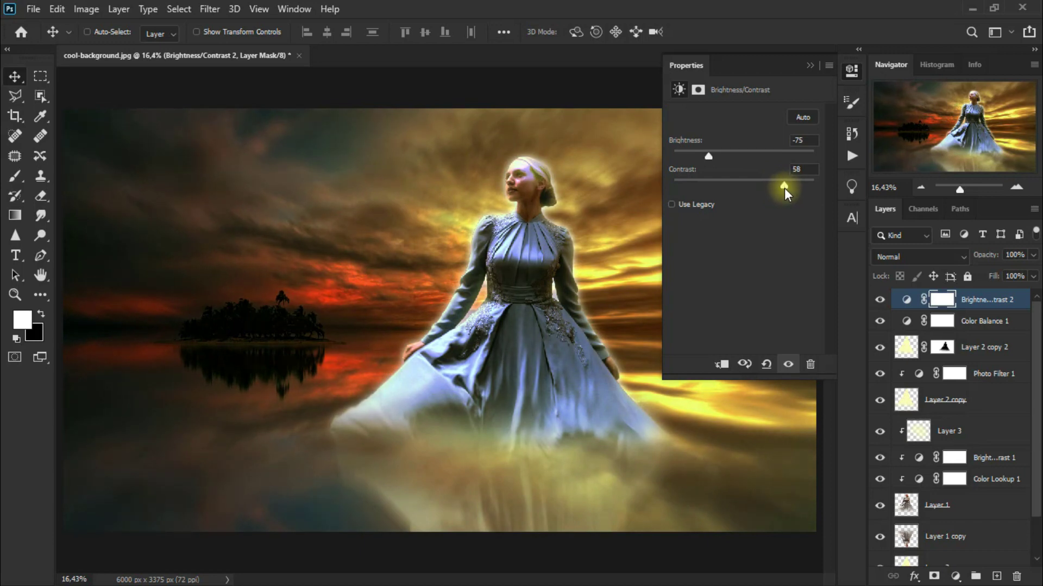
{"action": "left_click", "coordinate": [811, 67]}
- Erase the Brightness/Contrast mask over the woman's face, arm and dress with a 500 px eraser
{"action": "right_click", "coordinate": [47, 197]}
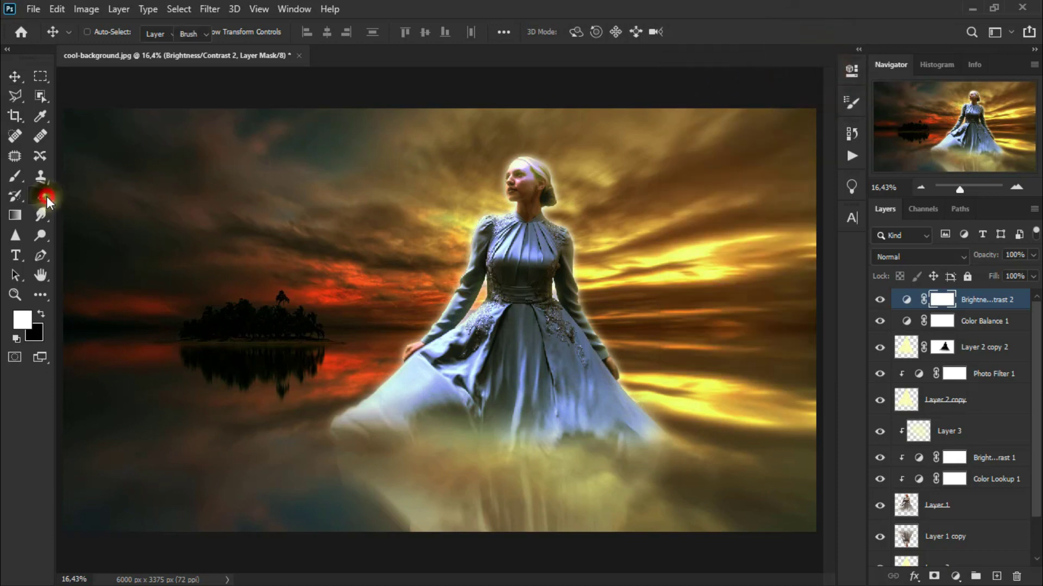
{"action": "left_click", "coordinate": [98, 193]}
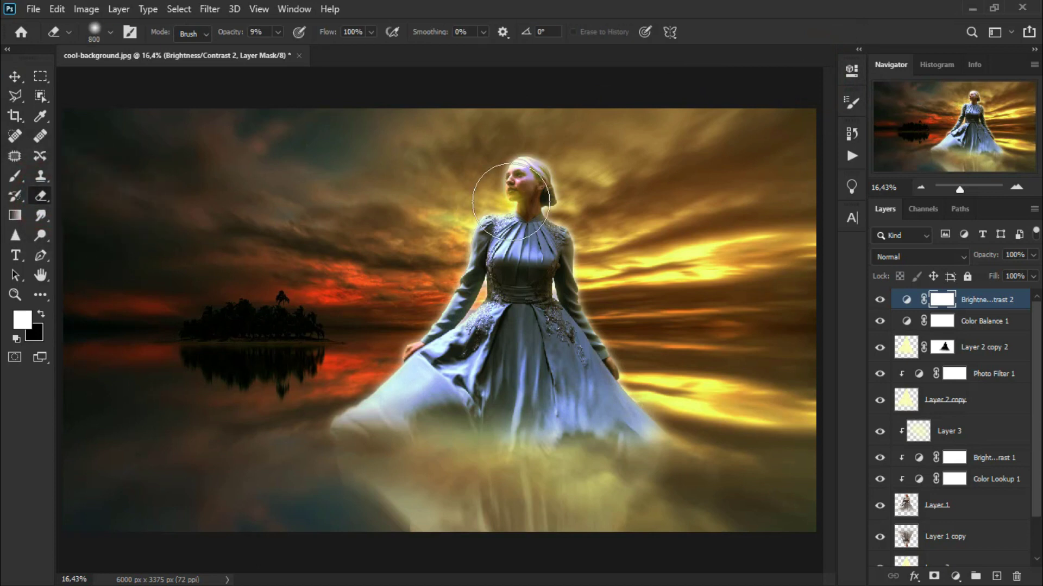
{"action": "key", "text": "bracketleft"}
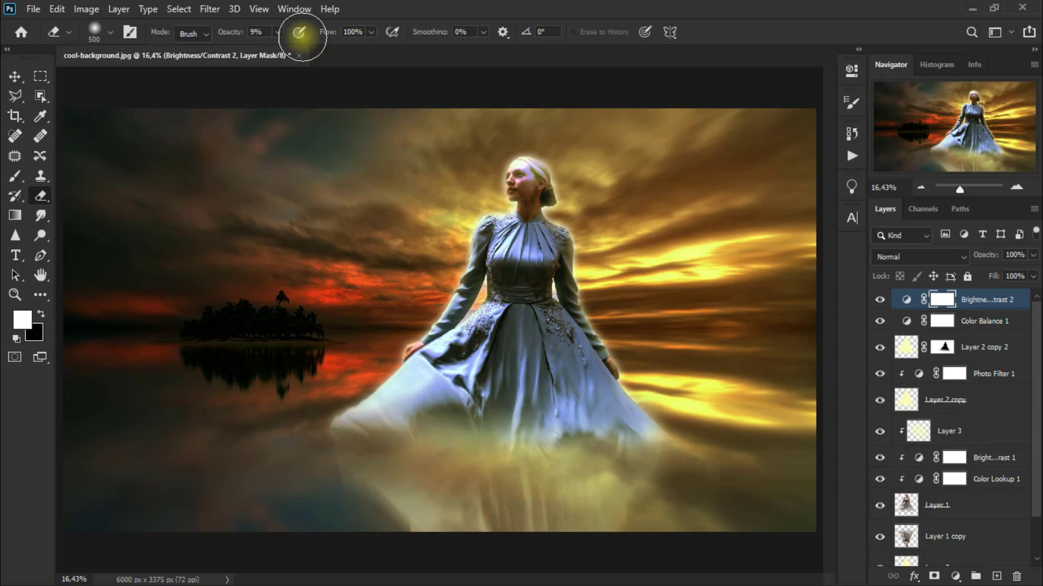
{"action": "mouse_move", "coordinate": [529, 171]}
{"action": "left_mouse_down"}
{"action": "mouse_move", "coordinate": [510, 228]}
{"action": "mouse_move", "coordinate": [477, 229]}
{"action": "mouse_move", "coordinate": [511, 176]}
{"action": "mouse_move", "coordinate": [500, 212]}
{"action": "mouse_move", "coordinate": [477, 165]}
{"action": "mouse_move", "coordinate": [511, 212]}
{"action": "mouse_move", "coordinate": [477, 163]}
{"action": "mouse_move", "coordinate": [516, 228]}
{"action": "mouse_move", "coordinate": [565, 221]}
{"action": "mouse_move", "coordinate": [470, 202]}
{"action": "mouse_move", "coordinate": [489, 151]}
{"action": "mouse_move", "coordinate": [589, 182]}
{"action": "mouse_move", "coordinate": [489, 139]}
{"action": "left_mouse_up"}
{"action": "left_click_drag", "start_coordinate": [469, 182], "coordinate": [450, 274]}
{"action": "left_click_drag", "start_coordinate": [519, 318], "coordinate": [580, 380]}
{"action": "left_click_drag", "start_coordinate": [457, 362], "coordinate": [522, 380]}
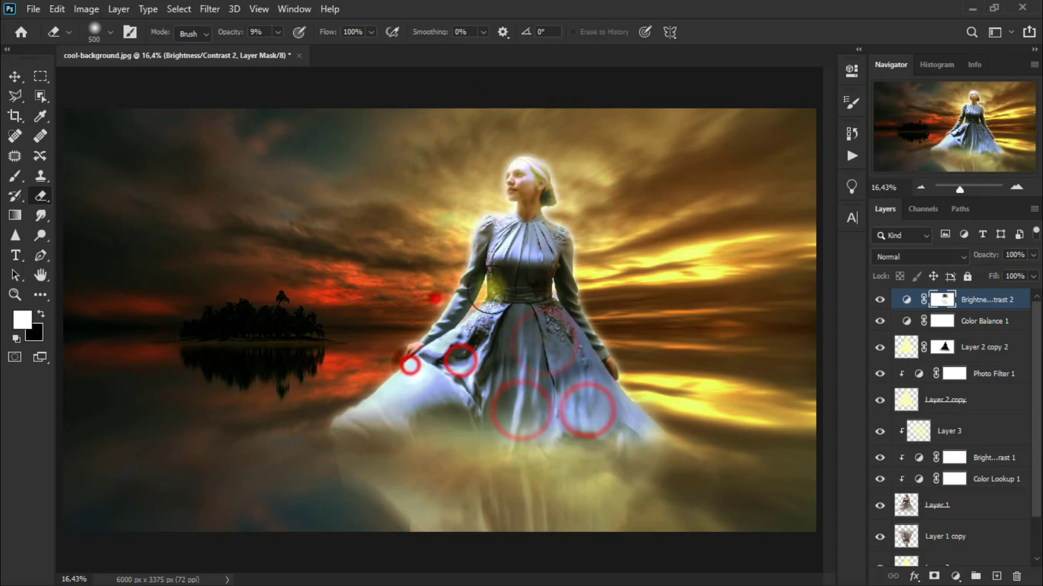
{"action": "left_click_drag", "start_coordinate": [581, 249], "coordinate": [577, 191]}
{"action": "left_click_drag", "start_coordinate": [459, 144], "coordinate": [507, 217]}
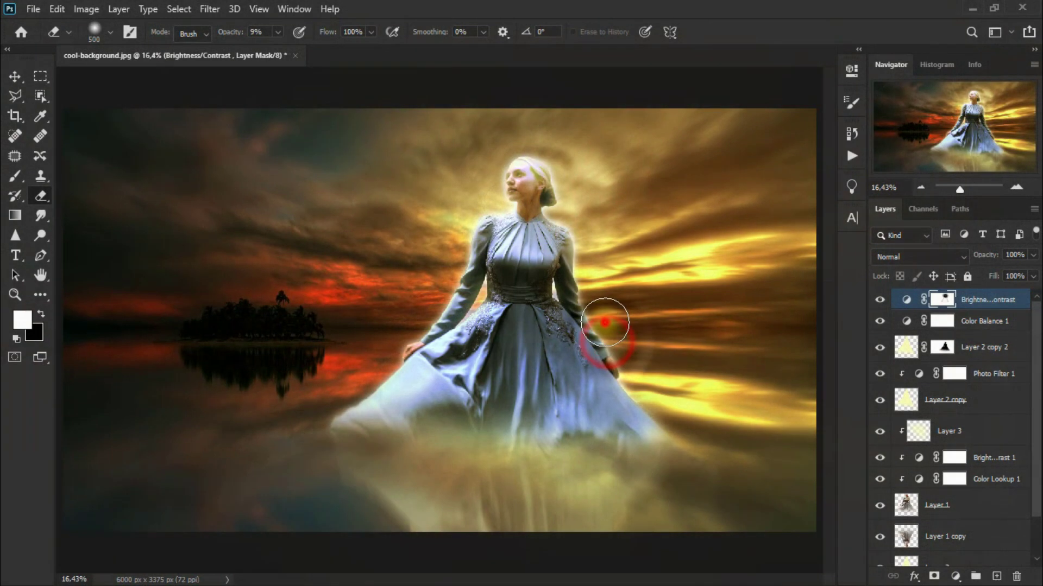
{"action": "left_click_drag", "start_coordinate": [607, 341], "coordinate": [648, 308]}
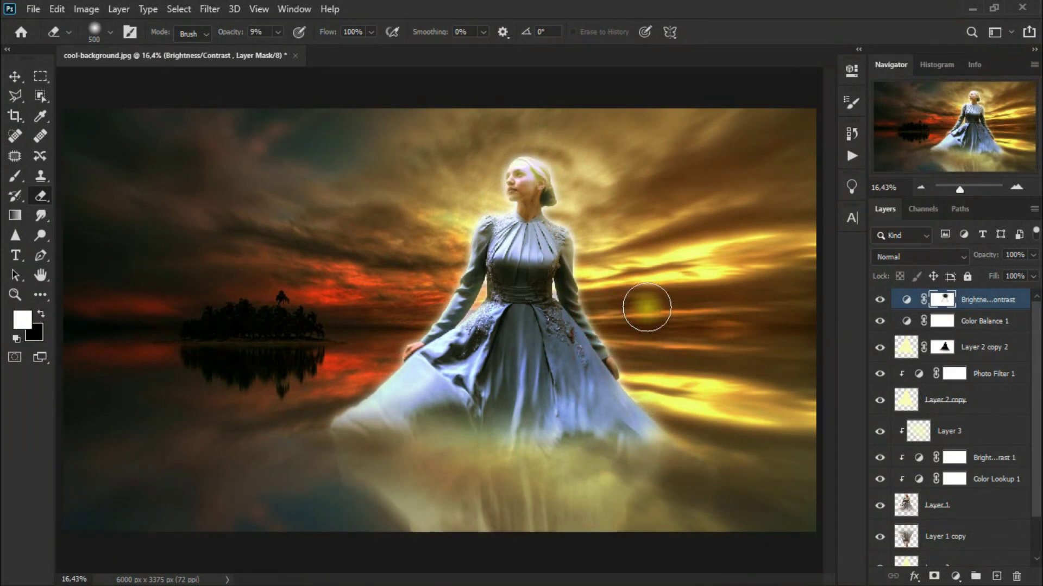
{"action": "left_click", "coordinate": [15, 76]}
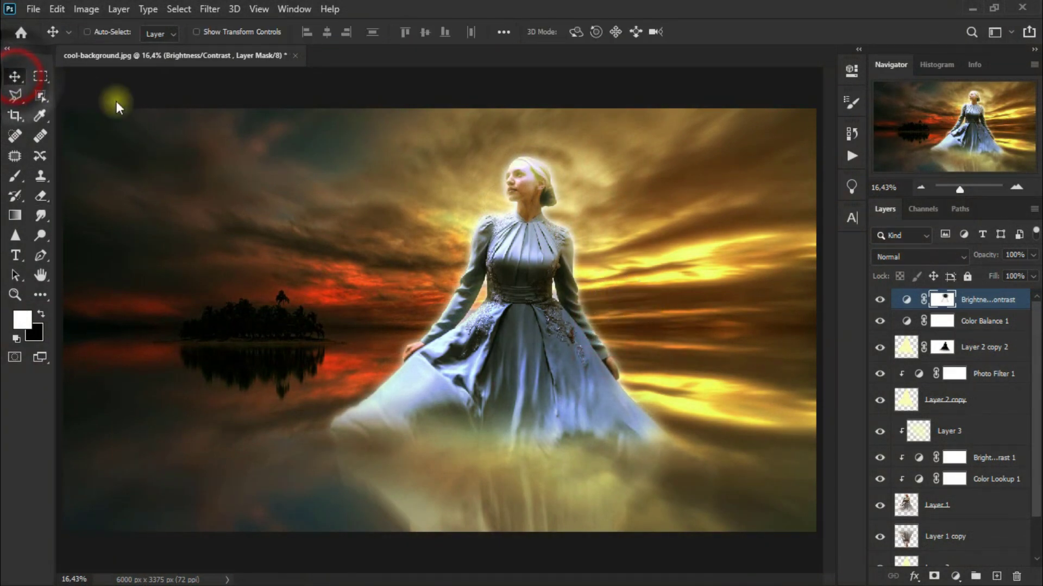
{"action": "right_click", "coordinate": [943, 304]}
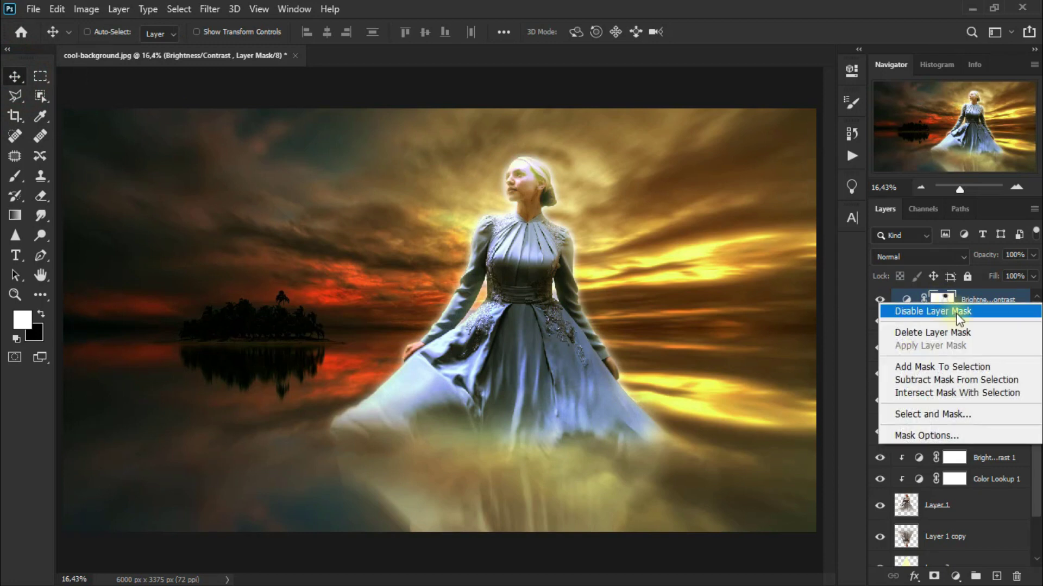
{"action": "left_click", "coordinate": [954, 311]}
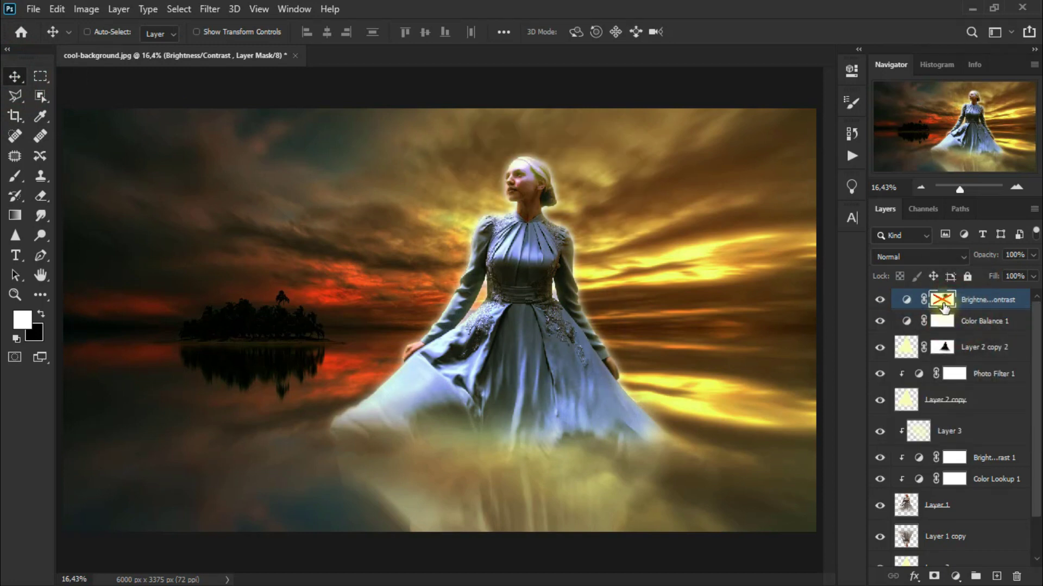
{"action": "left_click", "coordinate": [943, 305]}
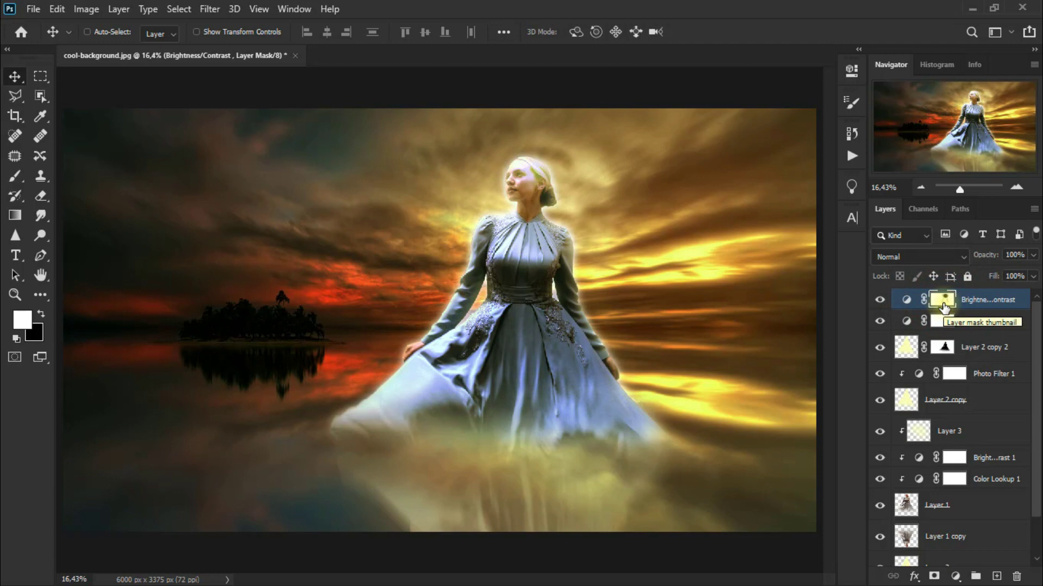
{"action": "left_click", "coordinate": [943, 307], "text": "alt+shift"}
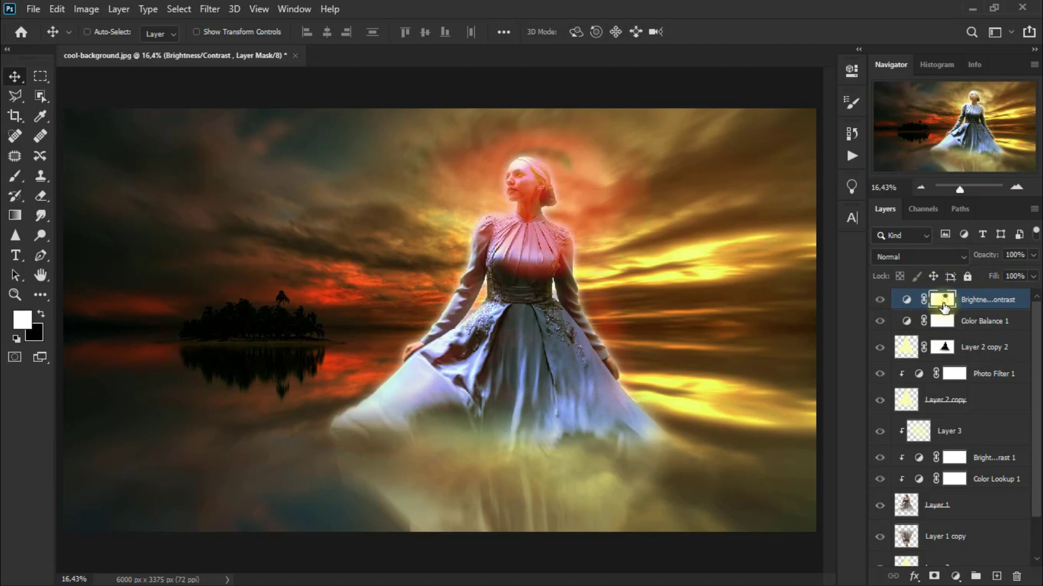
{"action": "left_click", "coordinate": [944, 306], "text": "alt+shift"}
{"action": "left_click", "coordinate": [944, 306], "text": "alt+shift"}
{"action": "left_click", "coordinate": [944, 307], "text": "alt+shift"}
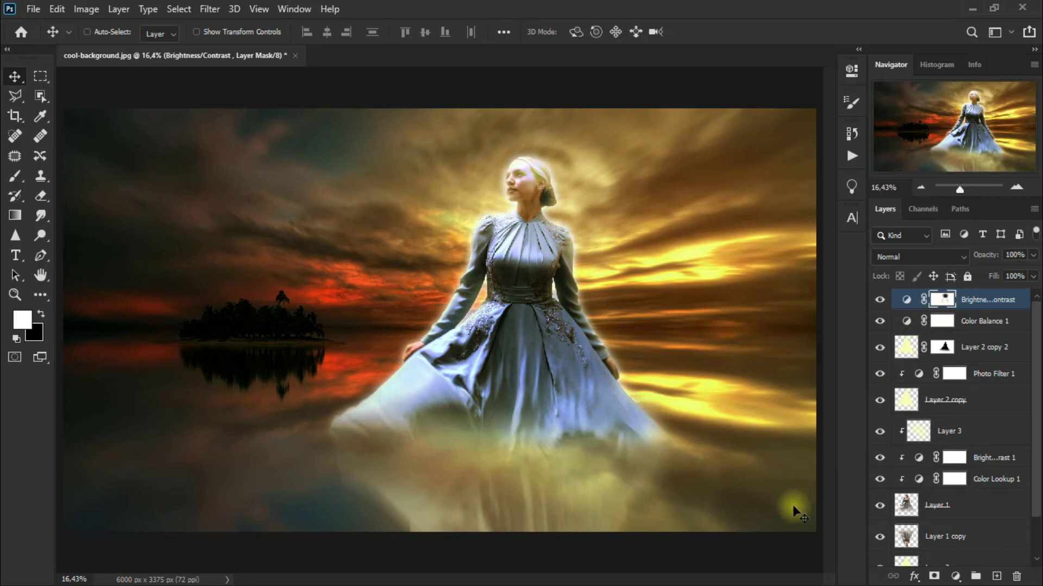
- Group all layers from the top down to Layer 2
{"action": "scroll", "coordinate": [959, 463], "scroll_direction": "down", "scroll_amount": 2}
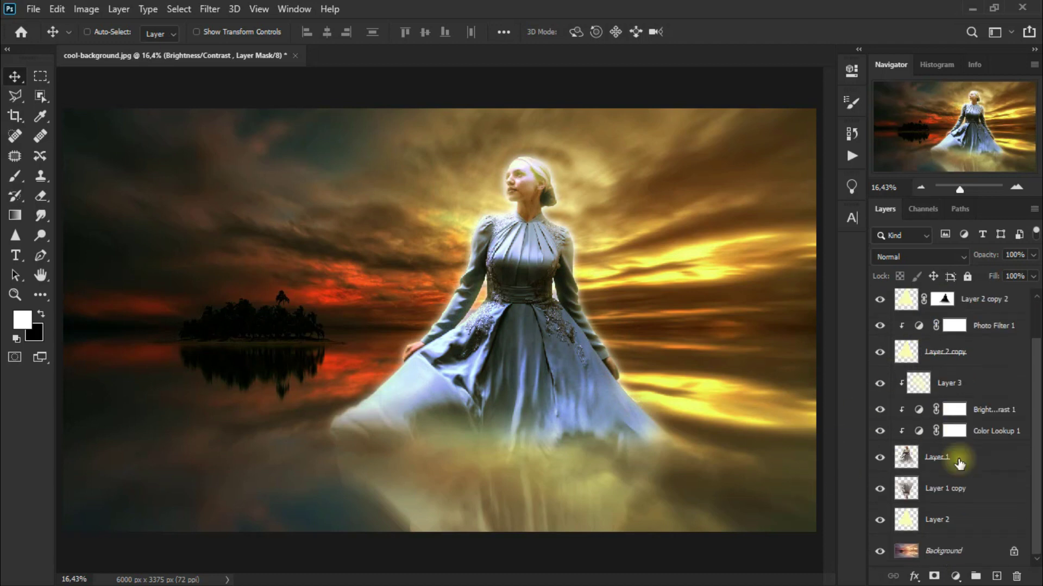
{"action": "left_click", "coordinate": [977, 523], "text": "shift"}
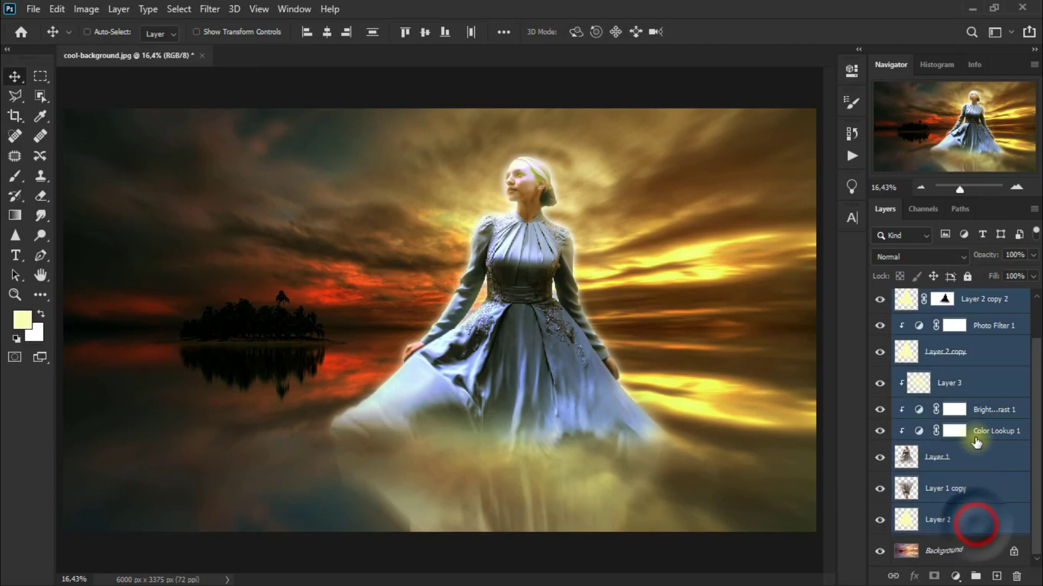
{"action": "scroll", "coordinate": [976, 478], "scroll_direction": "up", "scroll_amount": 2}
{"action": "key", "text": "ctrl+g"}
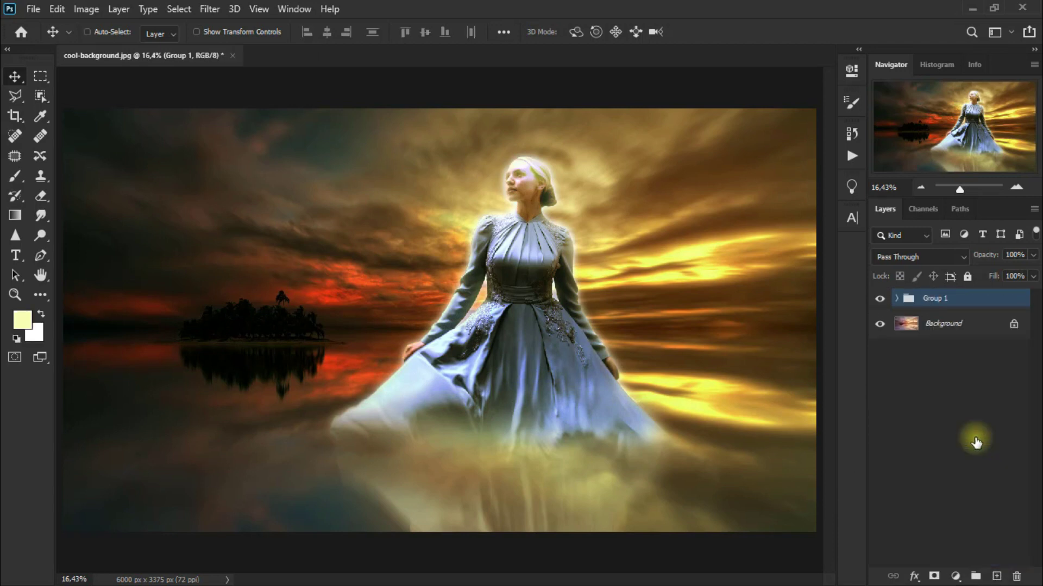
- Name the group 'Beyond' and save the document as helo-effect.psd
{"action": "double_click", "coordinate": [934, 297]}
{"action": "type", "text": "R"}
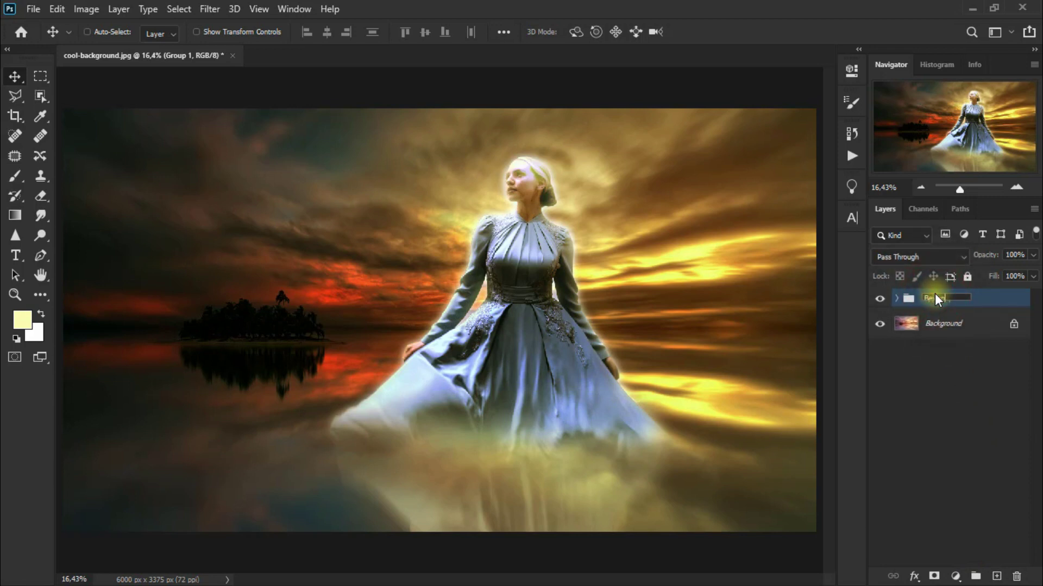
{"action": "left_click", "coordinate": [986, 301]}
{"action": "left_click", "coordinate": [880, 299]}
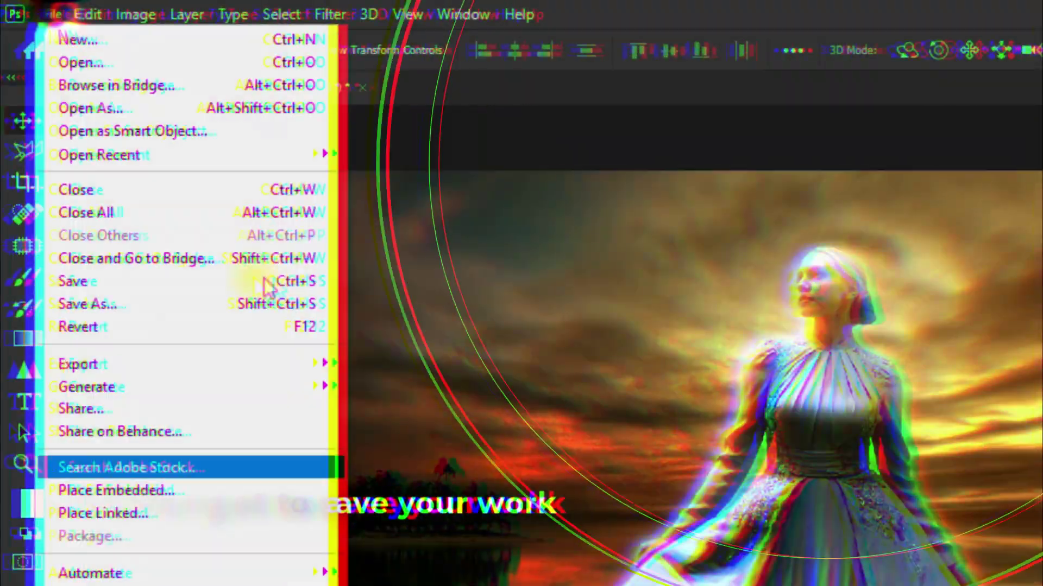
{"action": "left_click", "coordinate": [284, 302]}
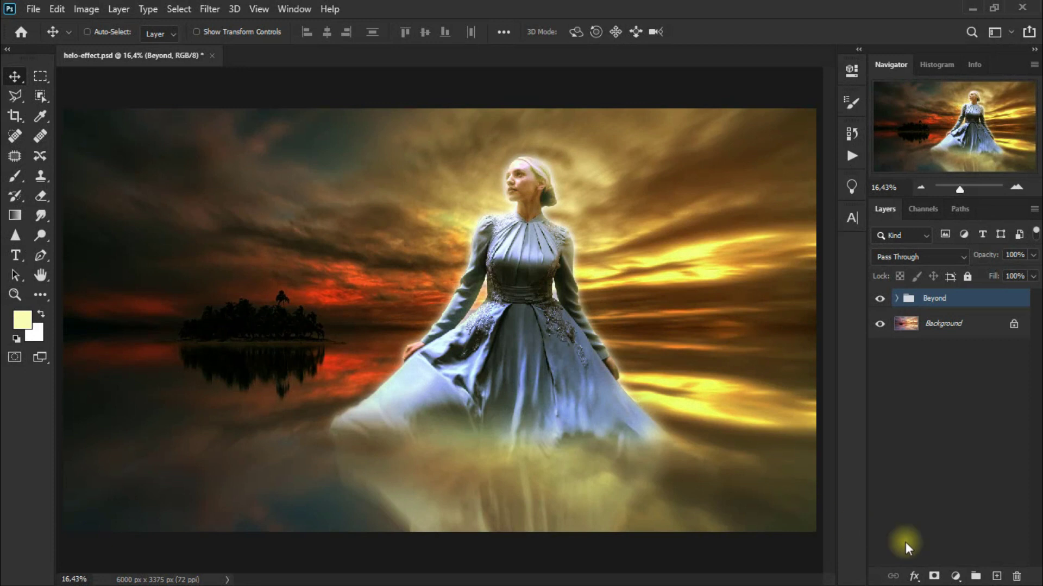
- Add a new empty layer above Beyond and set up the Ellipse Tool in Shape mode
{"action": "left_click", "coordinate": [996, 576]}
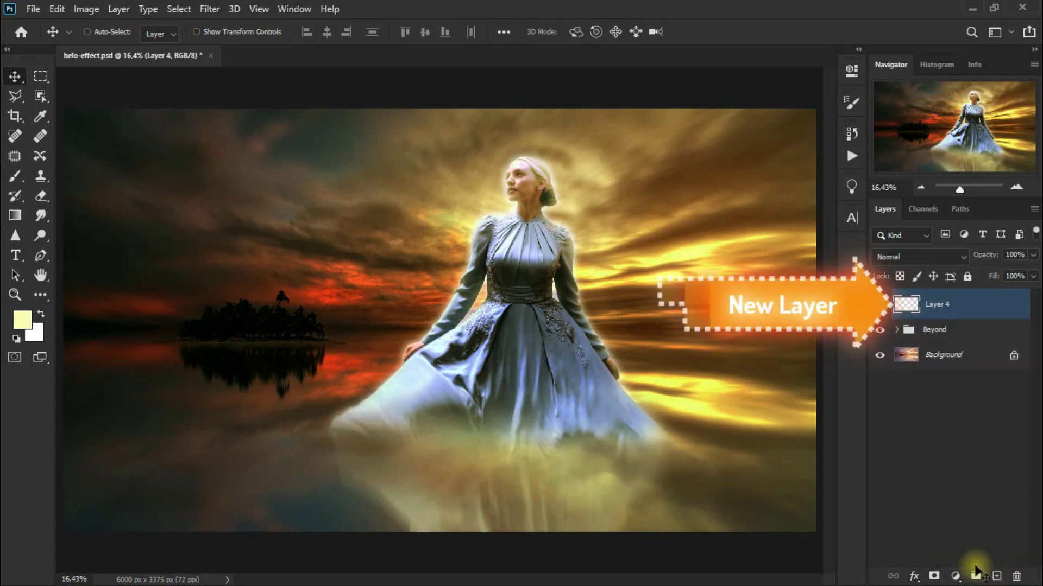
{"action": "left_click", "coordinate": [47, 296]}
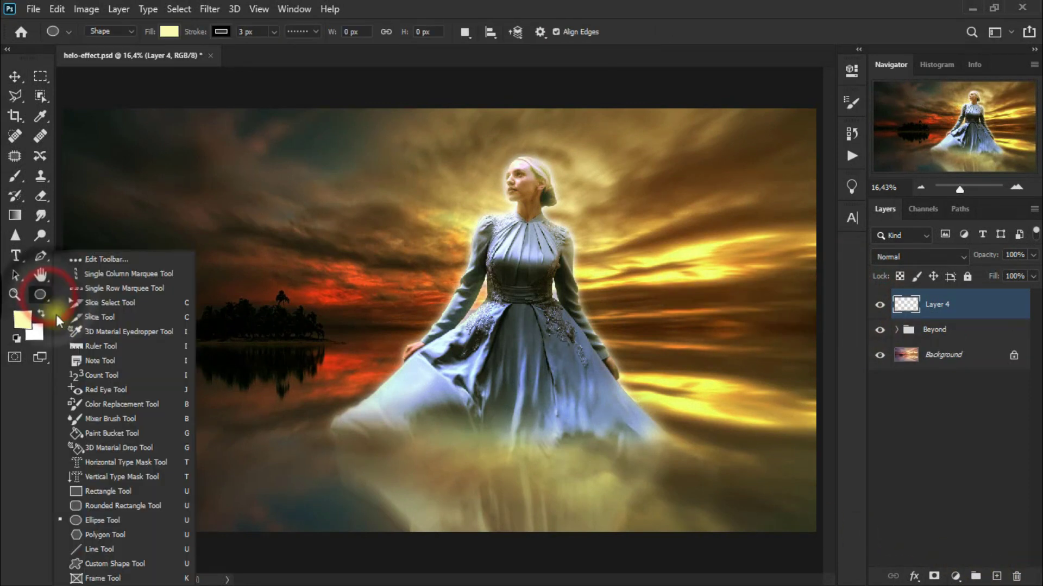
{"action": "left_click", "coordinate": [148, 523]}
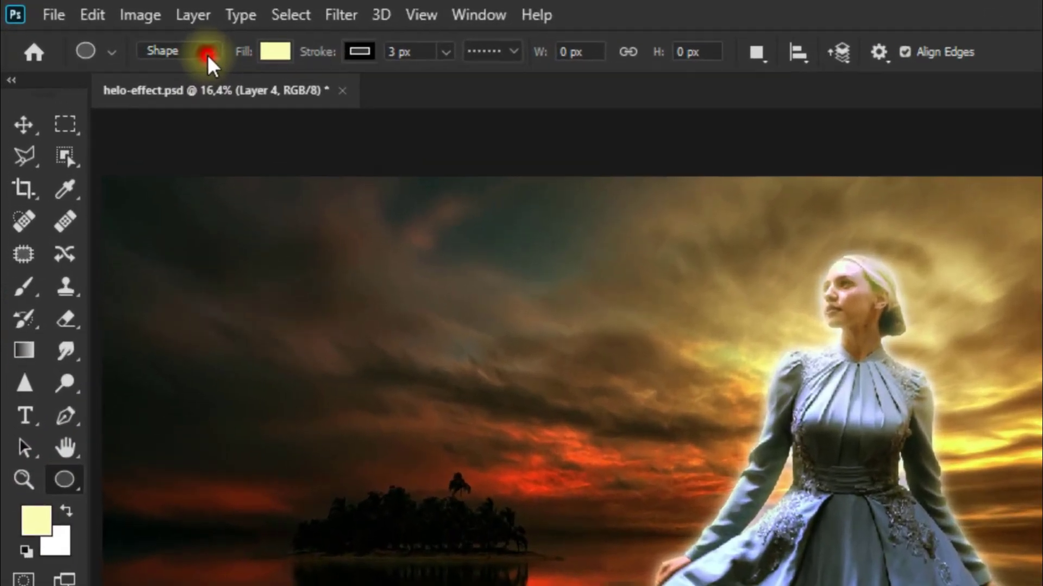
{"action": "left_click", "coordinate": [207, 53]}
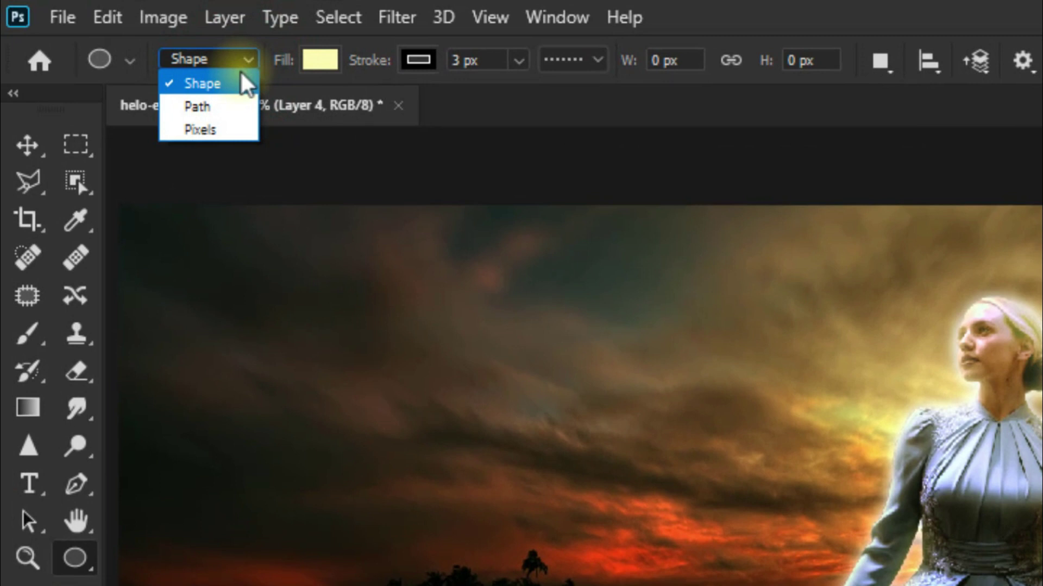
{"action": "left_click", "coordinate": [239, 84]}
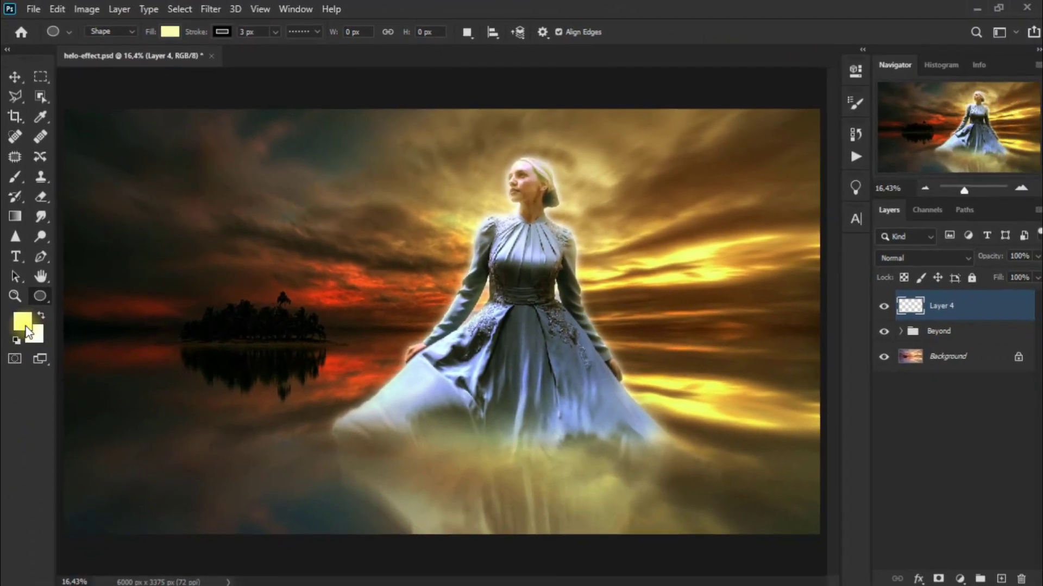
- Make white the foreground colour and draw an 814 × 814 px circle left of her head
{"action": "left_click", "coordinate": [30, 374]}
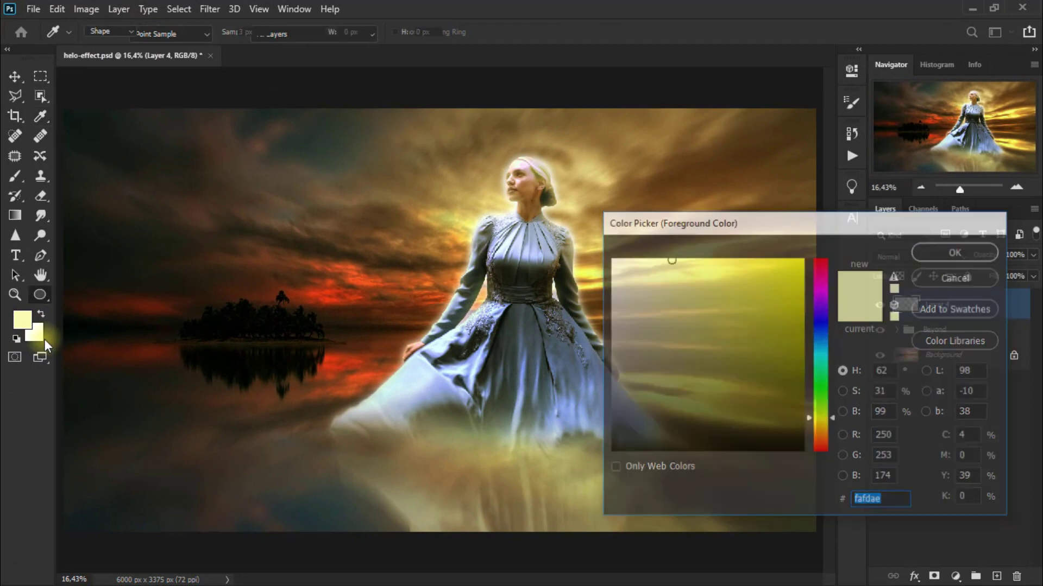
{"action": "key", "text": "Return"}
{"action": "left_click", "coordinate": [42, 314]}
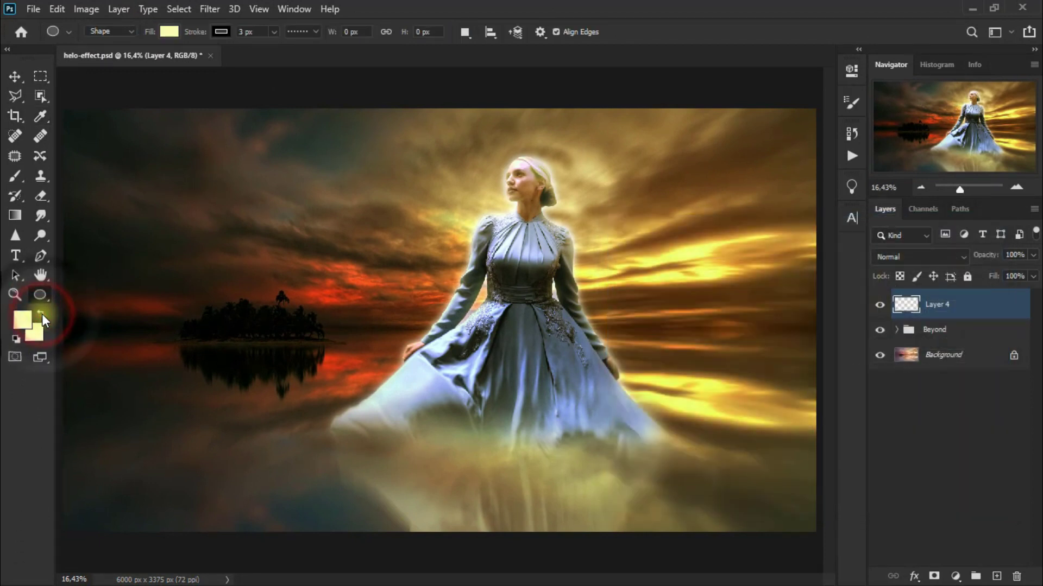
{"action": "left_click", "coordinate": [20, 317]}
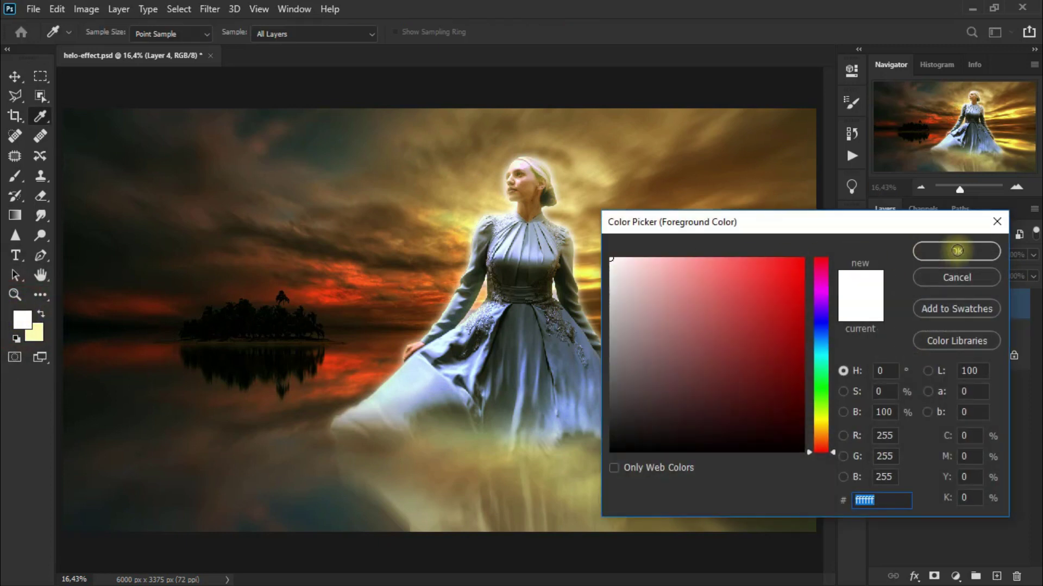
{"action": "left_click", "coordinate": [957, 251]}
{"action": "key", "text": "u"}
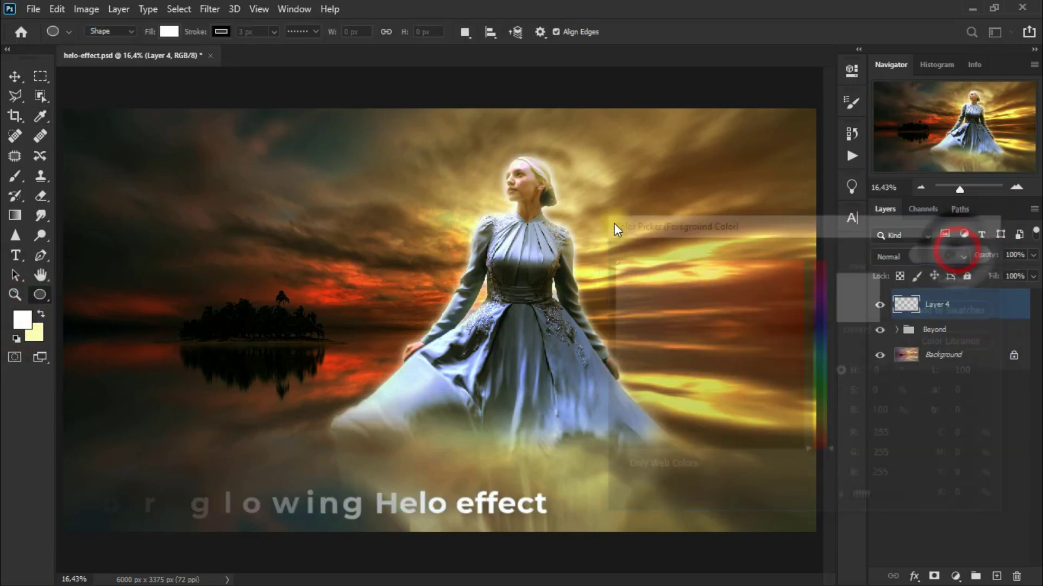
{"action": "left_click_drag", "start_coordinate": [394, 228], "coordinate": [465, 278]}
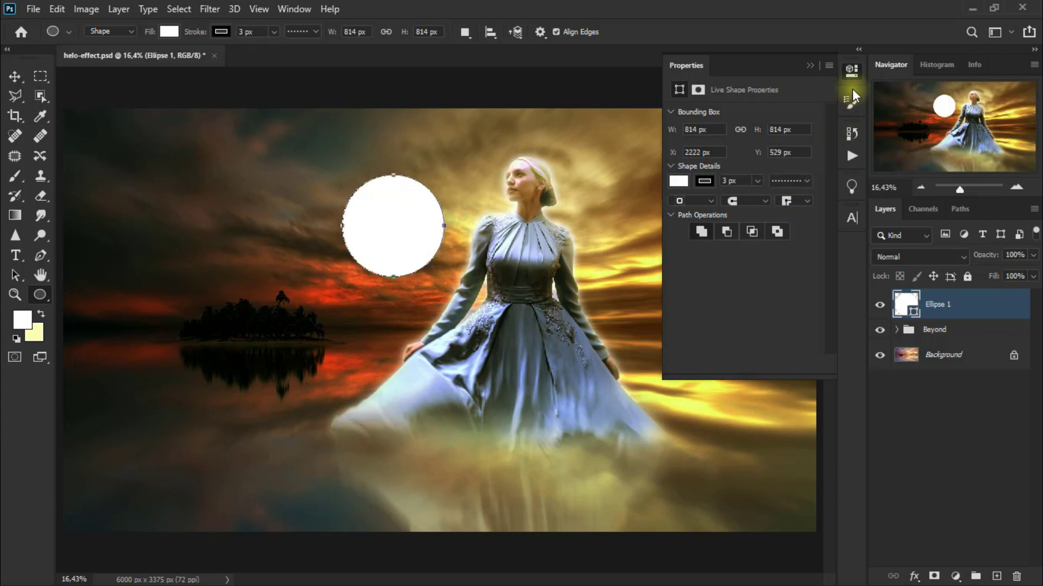
- Give Ellipse 1 a 43 px outside Stroke in pale yellow #fafdae
{"action": "left_click", "coordinate": [853, 71]}
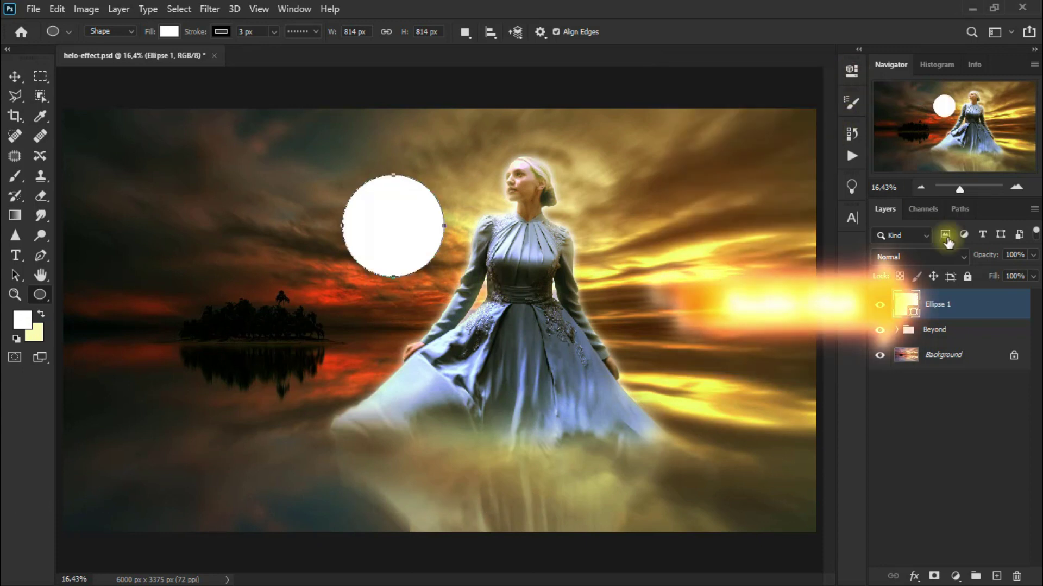
{"action": "double_click", "coordinate": [988, 312]}
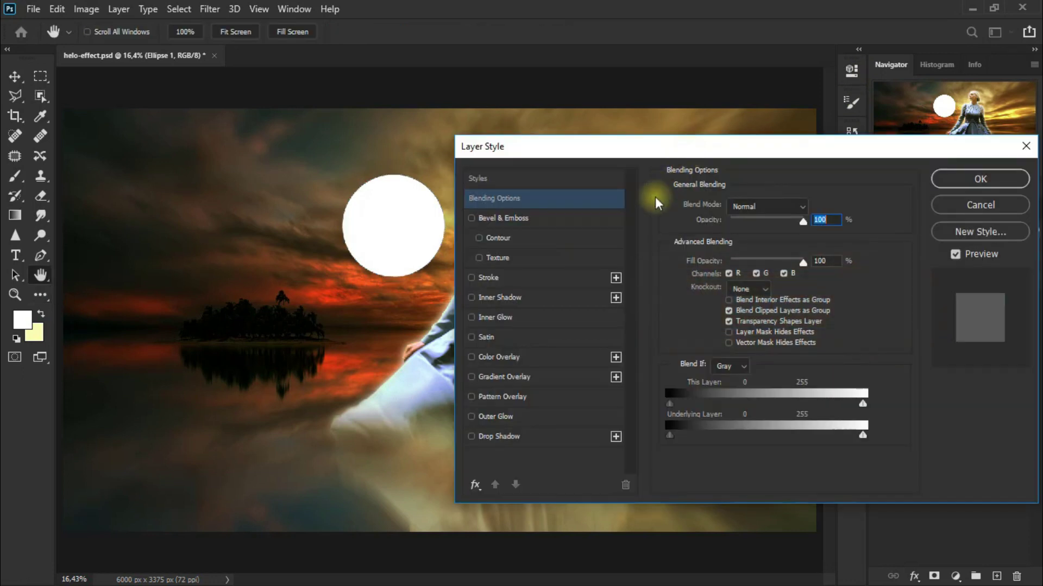
{"action": "left_click", "coordinate": [525, 277]}
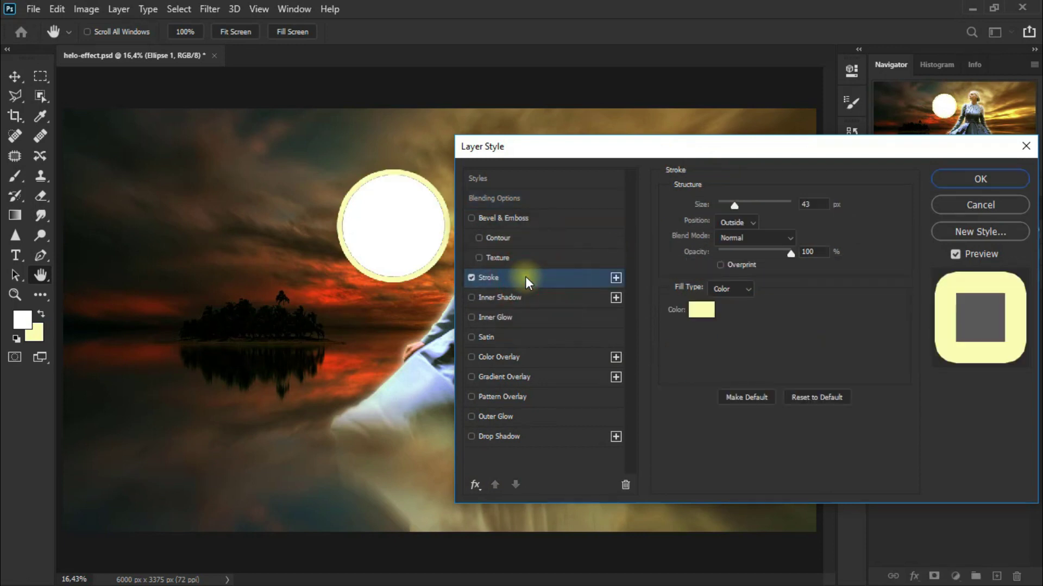
{"action": "left_click", "coordinate": [706, 319]}
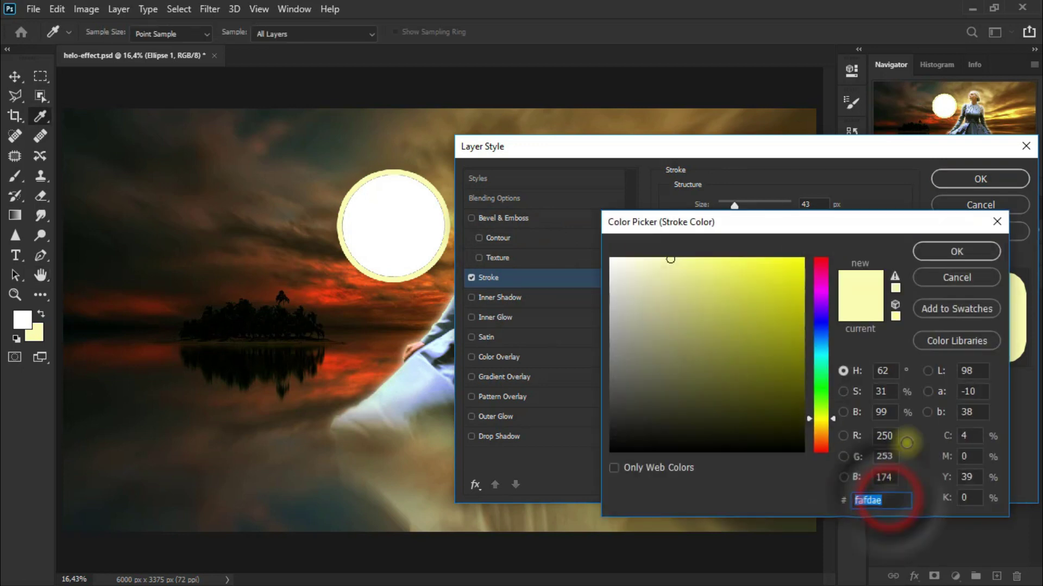
{"action": "left_click", "coordinate": [966, 250]}
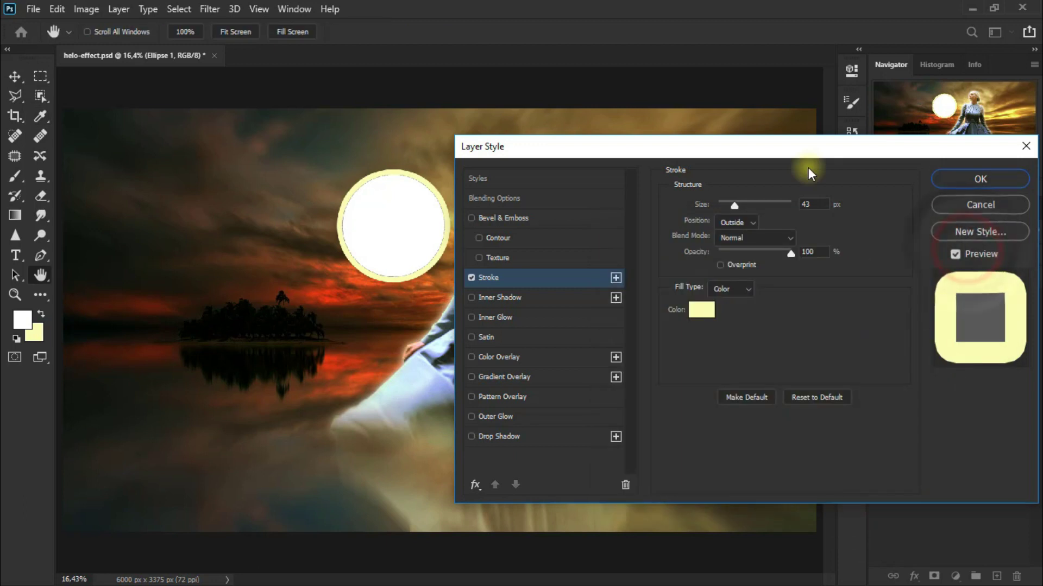
{"action": "left_click", "coordinate": [979, 181]}
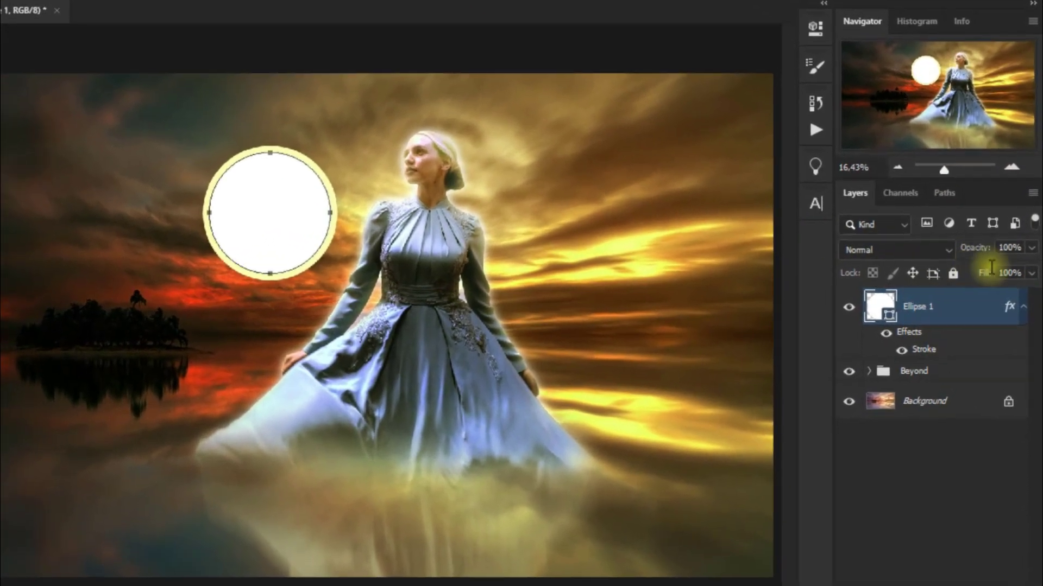
- Lower Ellipse 1's fill to 0% so only the glowing ring remains
{"action": "left_click", "coordinate": [1033, 276]}
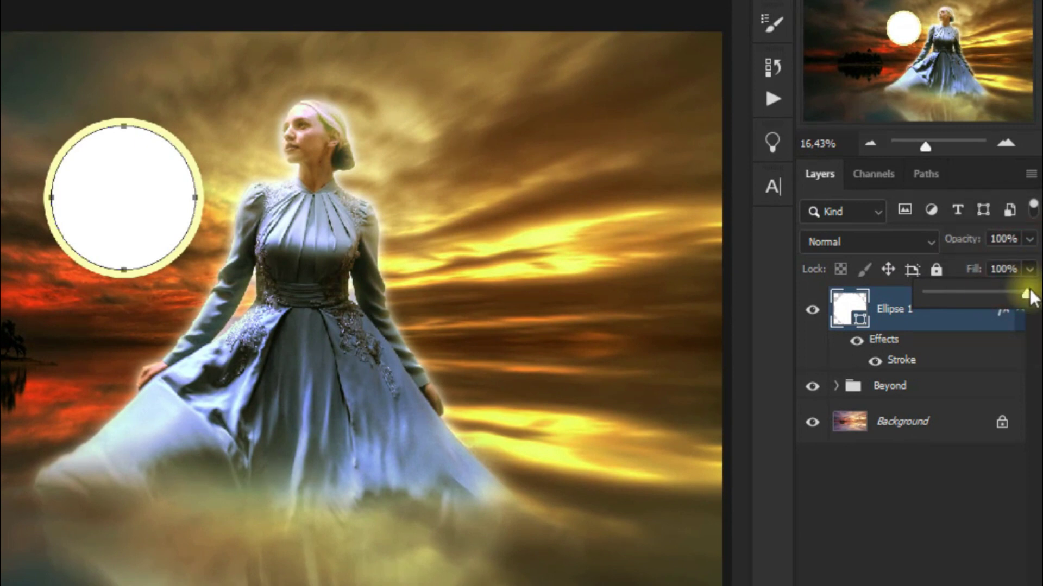
{"action": "left_click_drag", "start_coordinate": [1028, 293], "coordinate": [893, 301]}
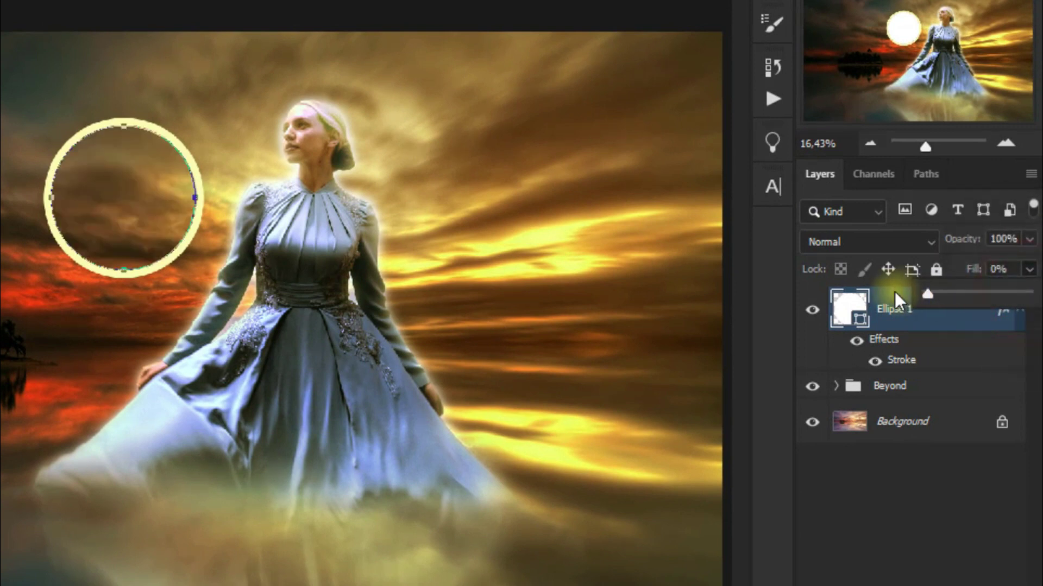
{"action": "left_click", "coordinate": [948, 326]}
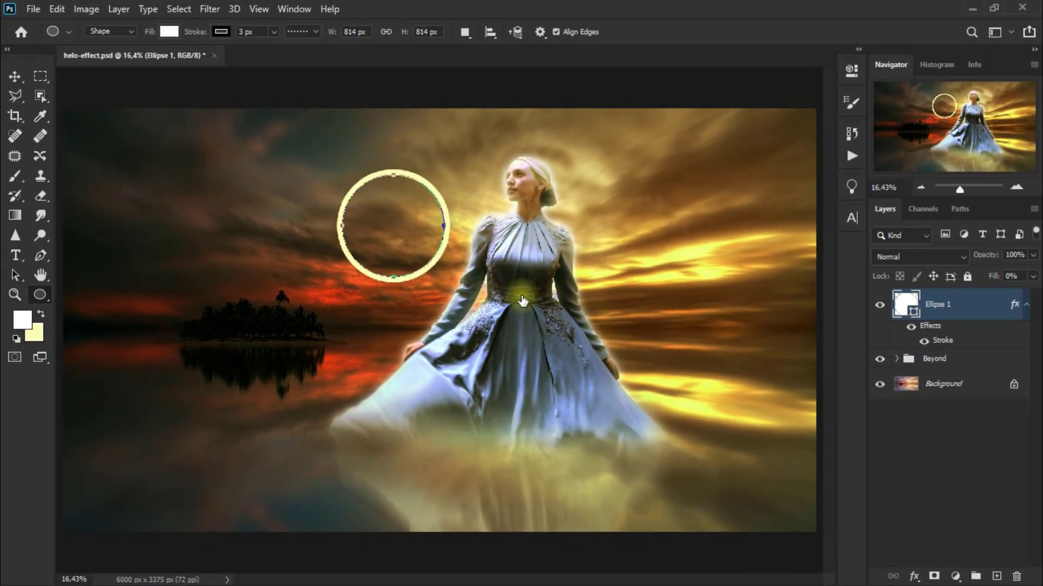
- Squash the ring into a thin oval and place it above the woman's head
{"action": "key", "text": "ctrl+t"}
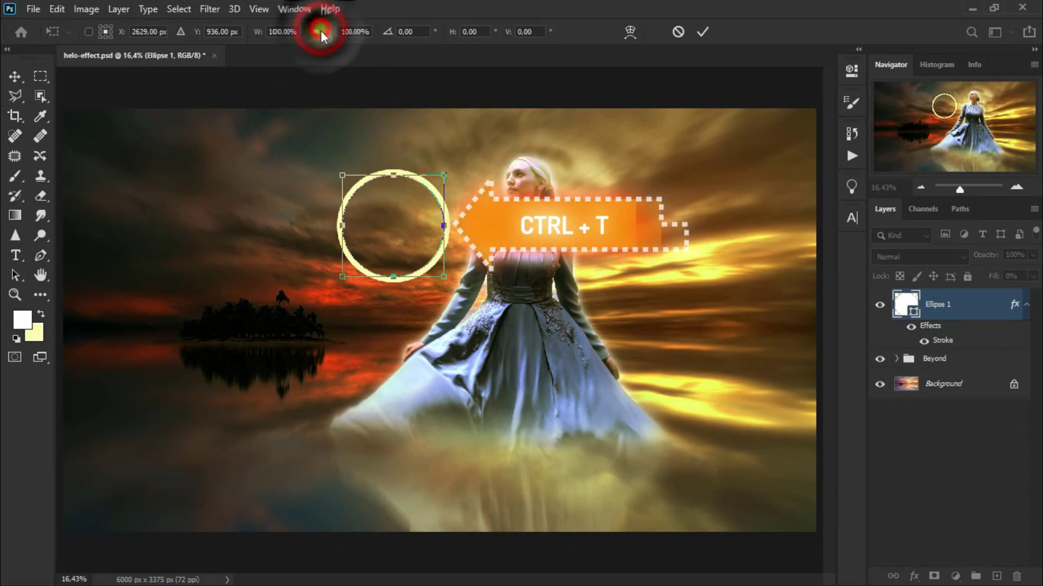
{"action": "left_click_drag", "start_coordinate": [394, 278], "coordinate": [414, 223]}
{"action": "left_click_drag", "start_coordinate": [342, 198], "coordinate": [535, 163]}
{"action": "left_click", "coordinate": [14, 77]}
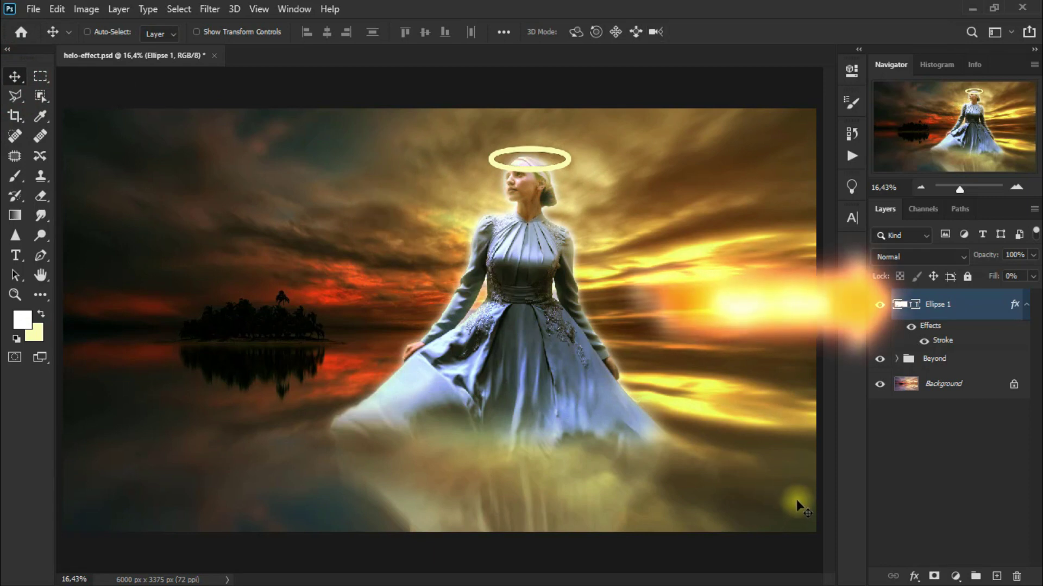
- Convert Ellipse 1 to a smart object and apply an 18-pixel Gaussian Blur
{"action": "right_click", "coordinate": [971, 309]}
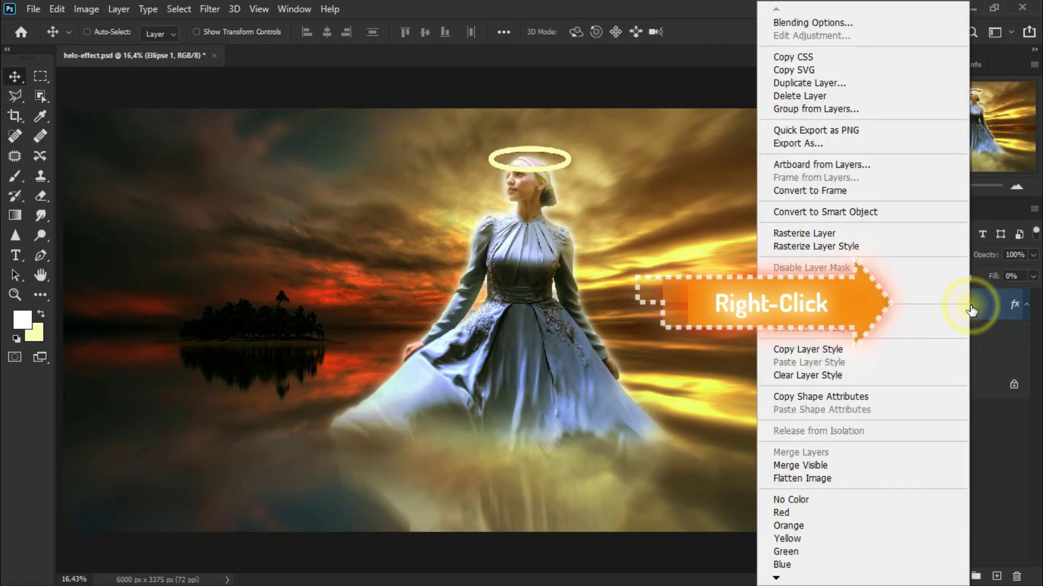
{"action": "left_click", "coordinate": [911, 211]}
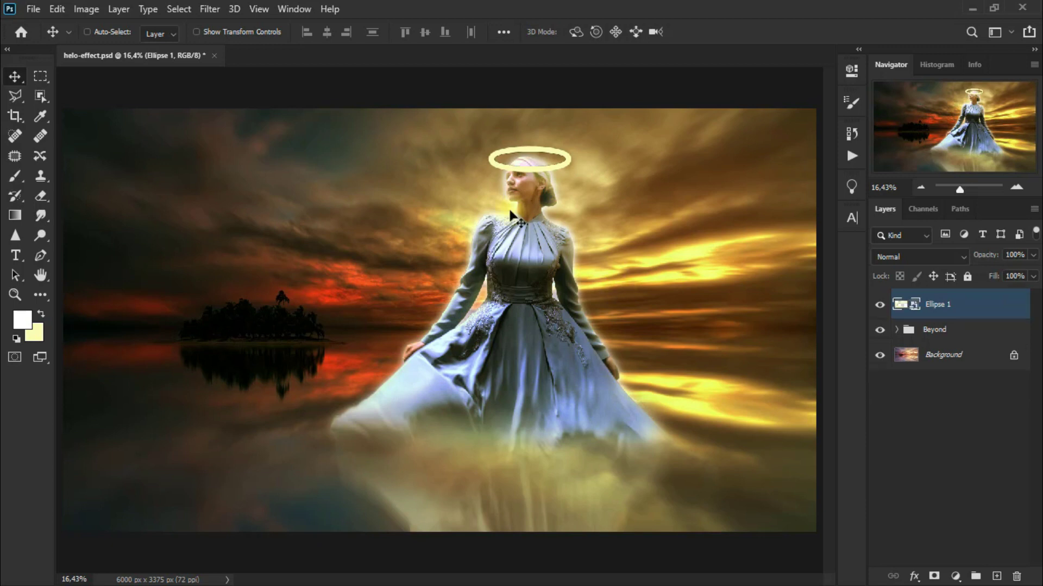
{"action": "left_click", "coordinate": [217, 9]}
{"action": "mouse_move", "coordinate": [244, 181]}
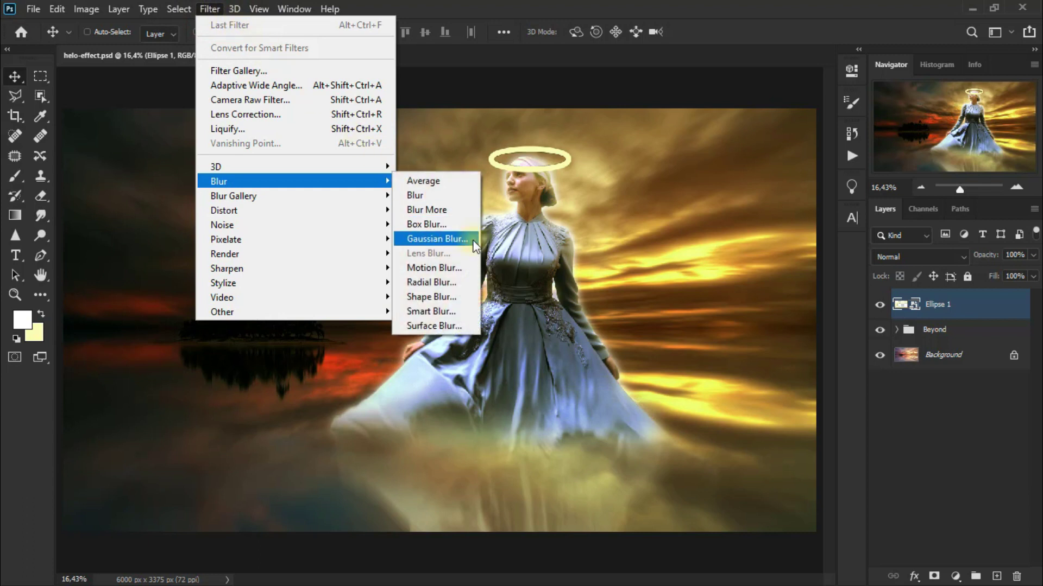
{"action": "left_click", "coordinate": [437, 239]}
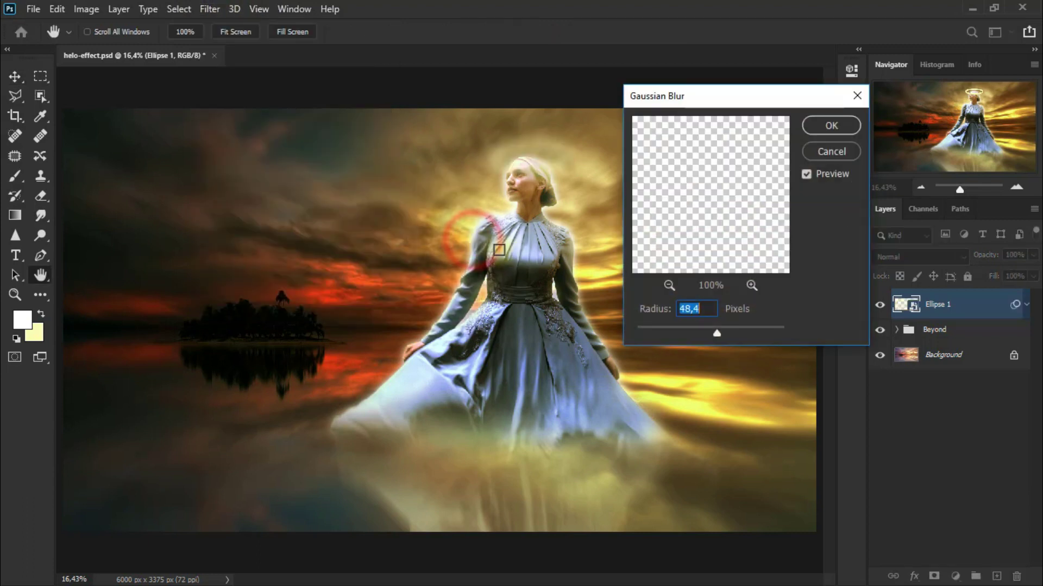
{"action": "left_click_drag", "start_coordinate": [715, 330], "coordinate": [684, 331]}
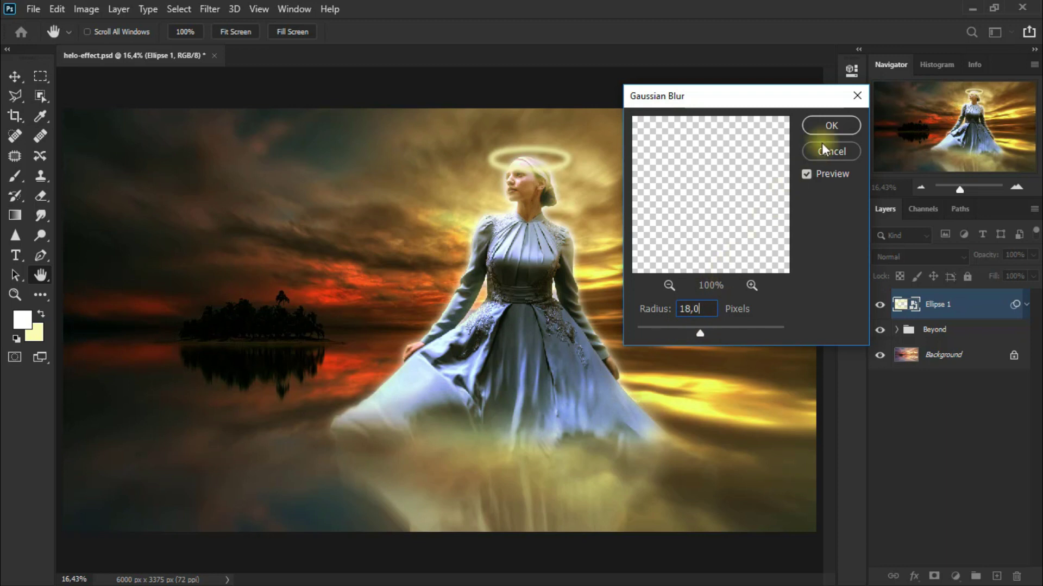
{"action": "left_click", "coordinate": [836, 123]}
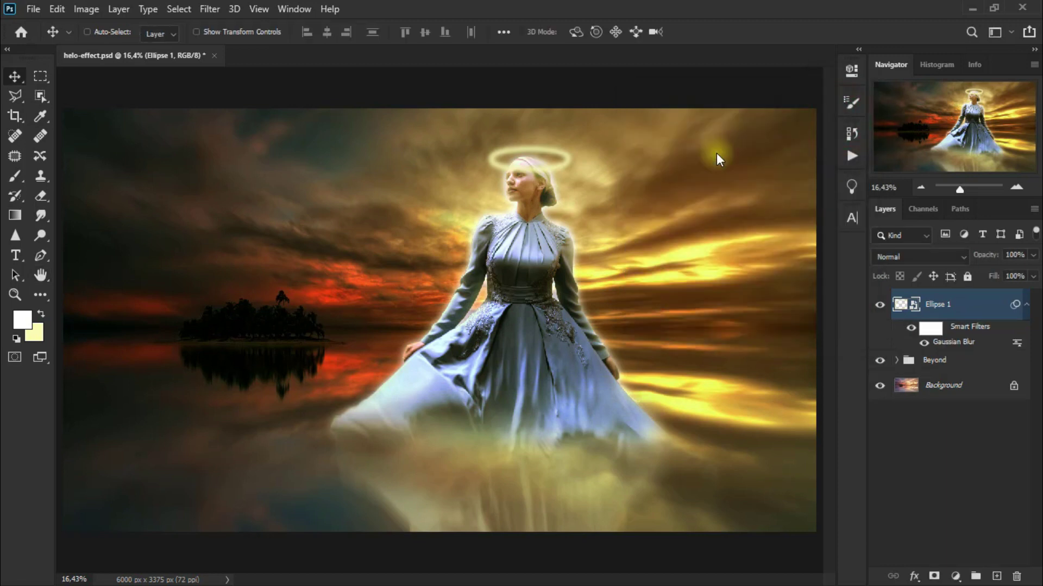
- Collapse the smart filter rows and set Ellipse 1 to Linear Dodge (Add) blending
{"action": "left_click", "coordinate": [1025, 318]}
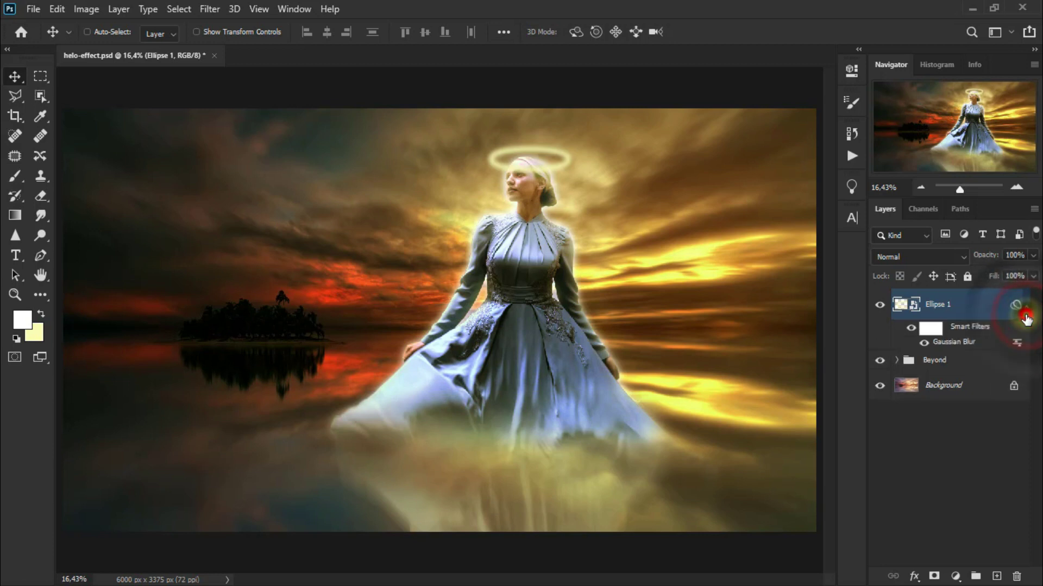
{"action": "left_click", "coordinate": [1026, 318]}
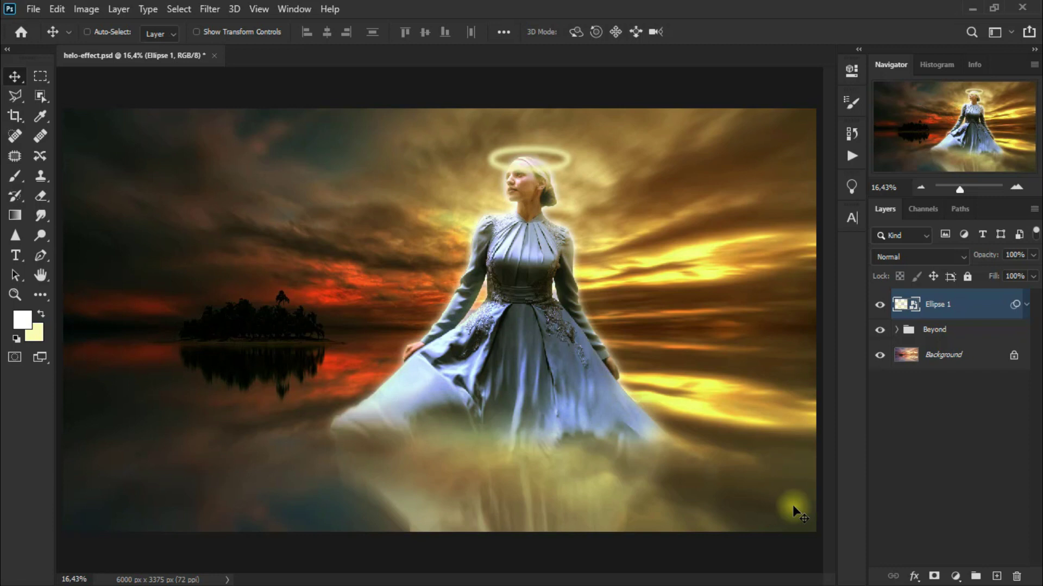
{"action": "left_click", "coordinate": [914, 260]}
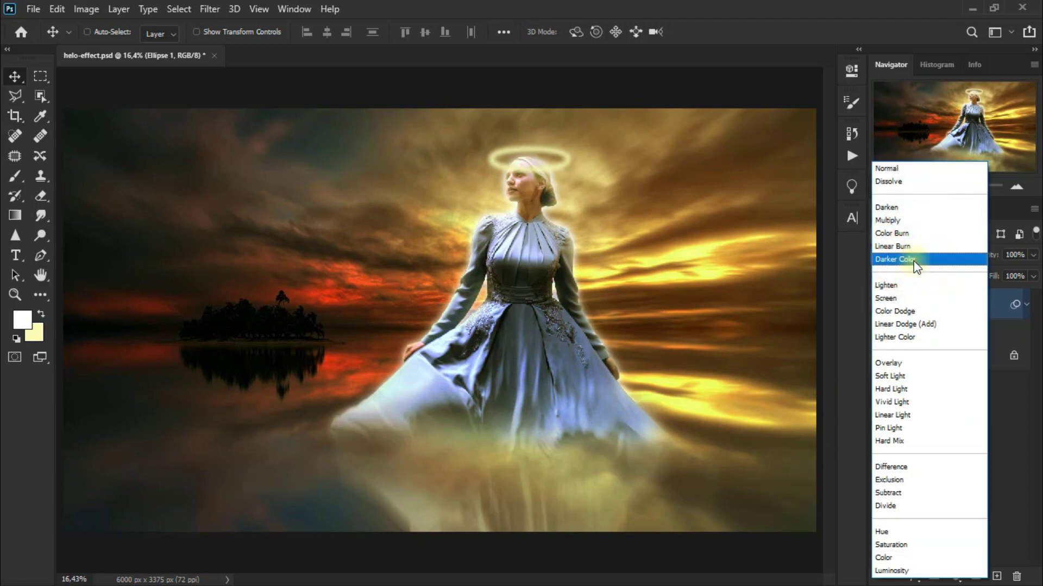
{"action": "left_click", "coordinate": [960, 326]}
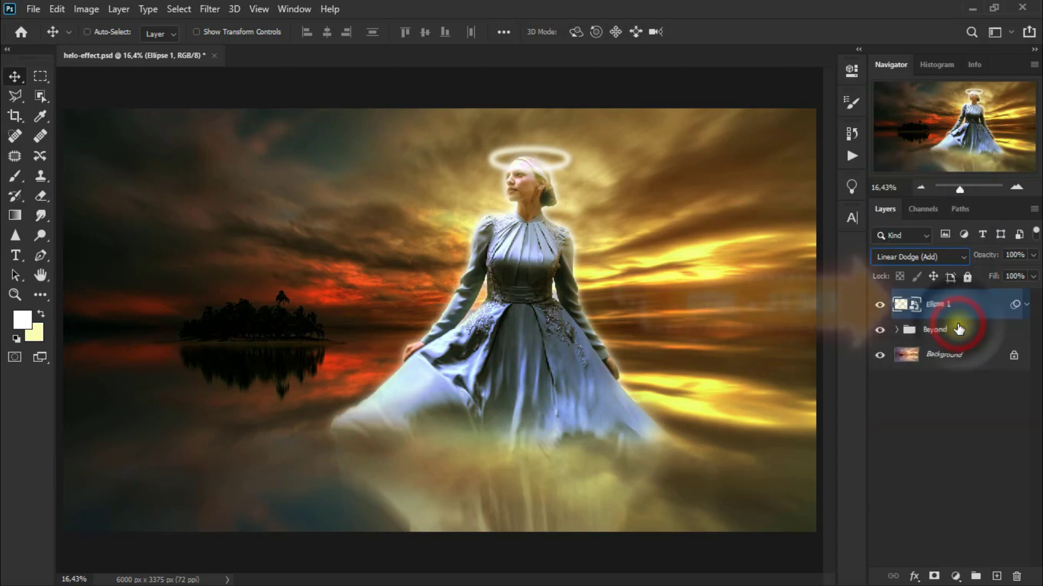
- Duplicate the halo layer three times with Ctrl+J
{"action": "key", "text": "ctrl+j"}
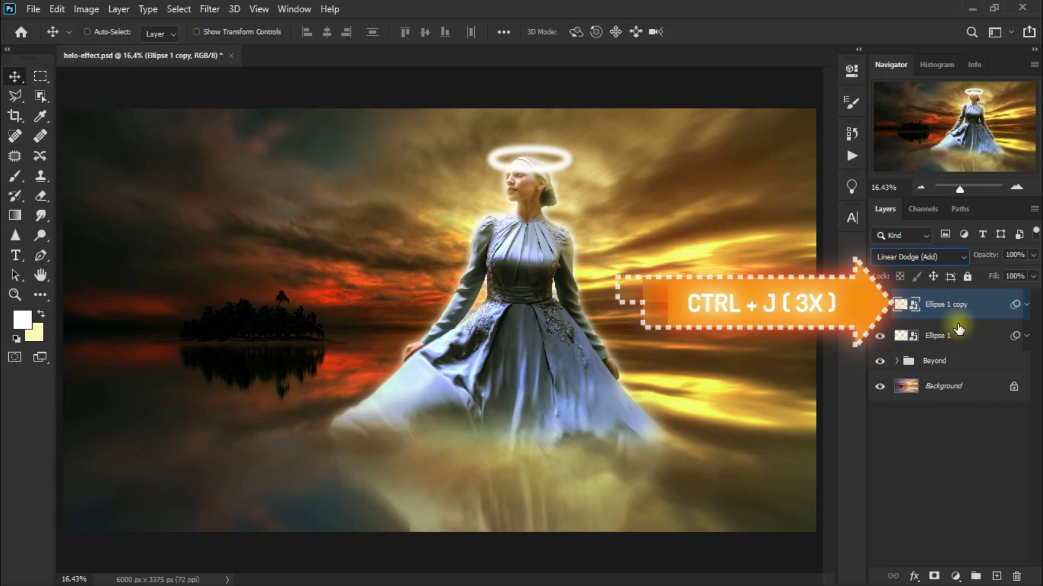
{"action": "key", "text": "ctrl+j"}
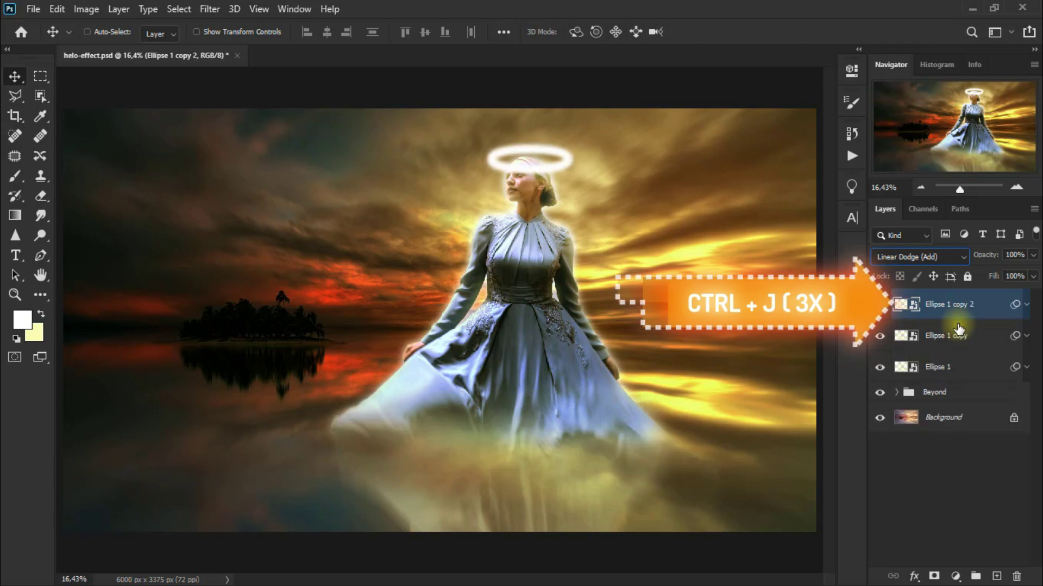
{"action": "key", "text": "ctrl+j"}
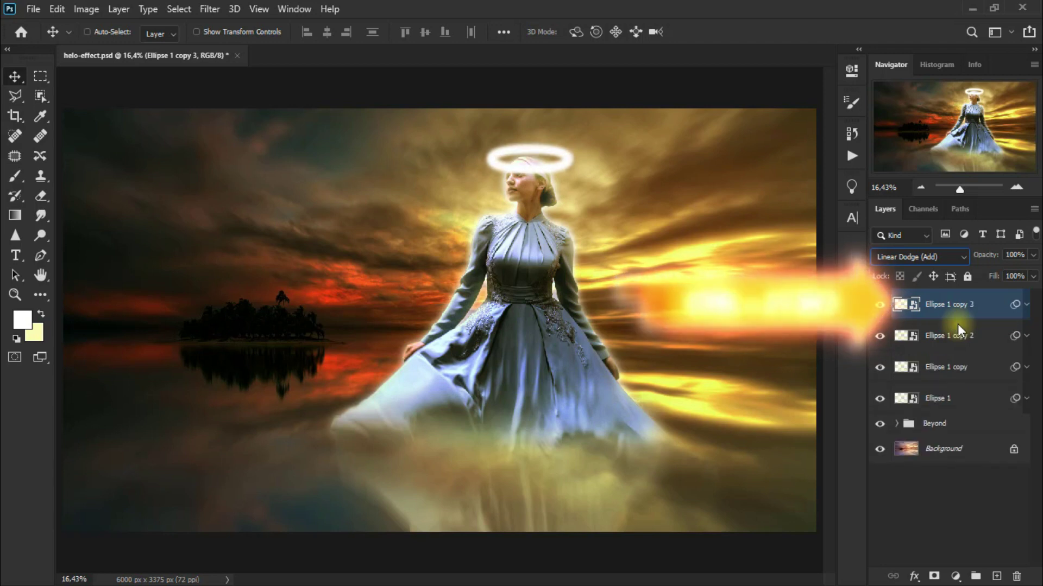
- Set the top copy, Ellipse 1 copy 3, to Color Burn blending
{"action": "left_click", "coordinate": [934, 255]}
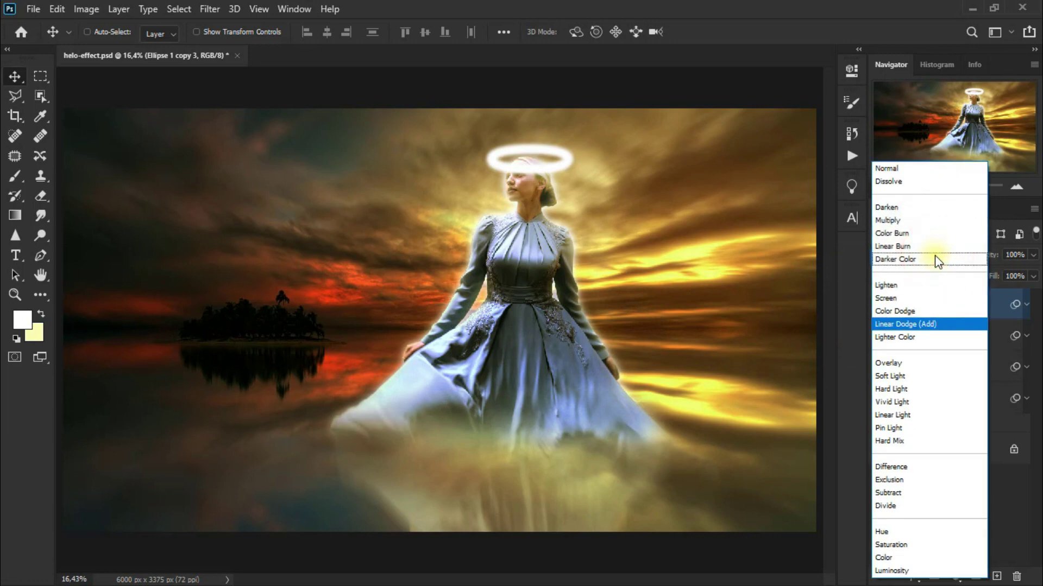
{"action": "key", "text": "Up"}
{"action": "key", "text": "Up"}
{"action": "key", "text": "Up"}
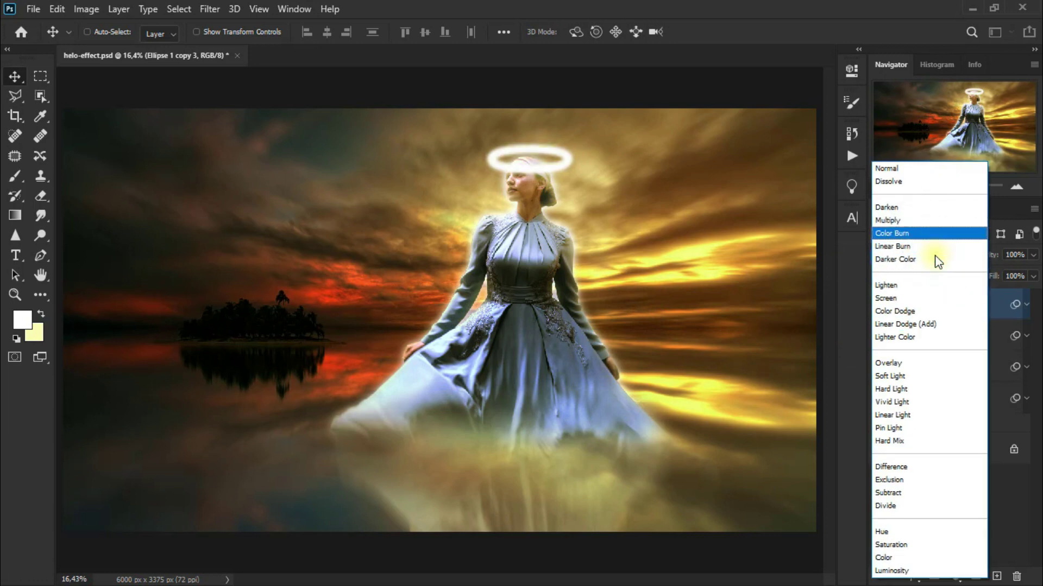
{"action": "key", "text": "Down"}
{"action": "key", "text": "Up"}
{"action": "left_click", "coordinate": [946, 237]}
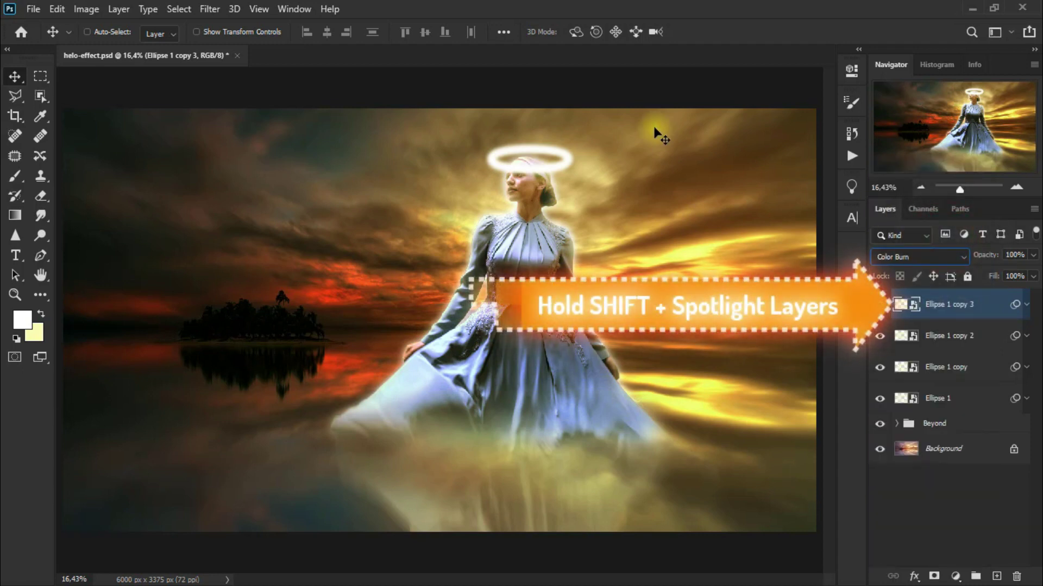
- Group the four halo layers and name the group HELO
{"action": "left_click", "coordinate": [975, 391], "text": "shift"}
{"action": "key", "text": "ctrl+g"}
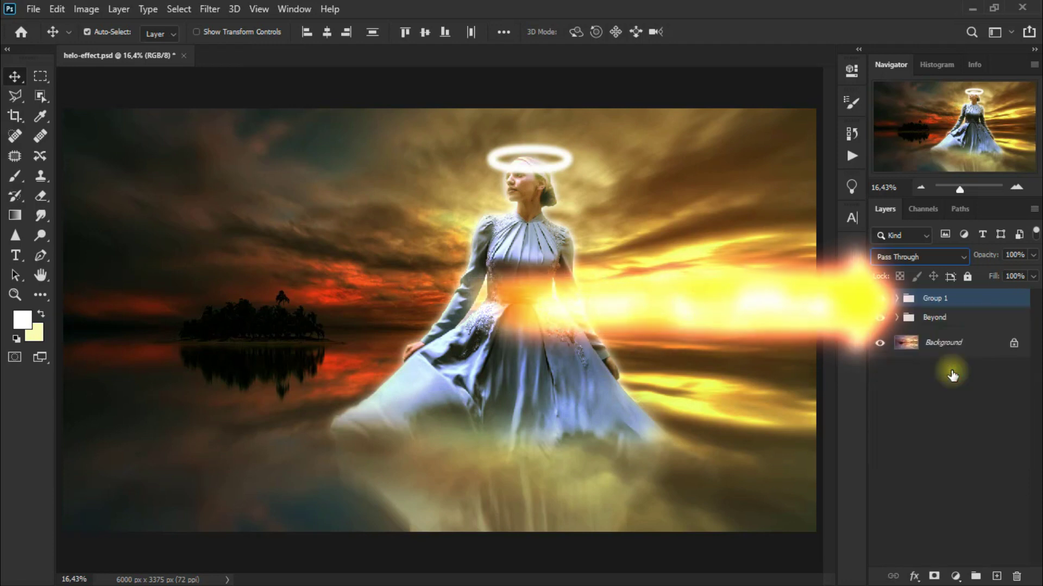
{"action": "double_click", "coordinate": [935, 299]}
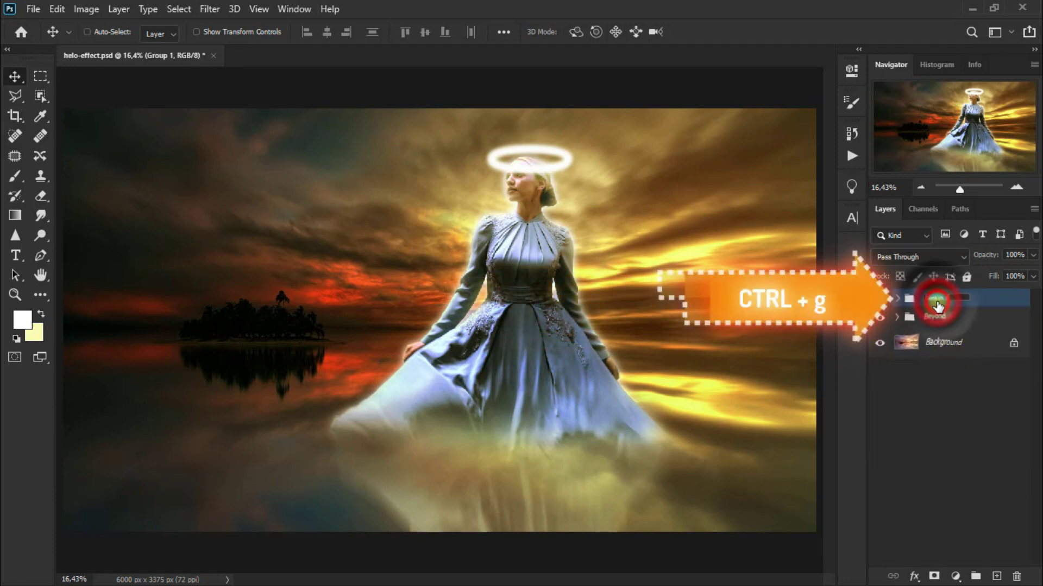
{"action": "type", "text": "H"}
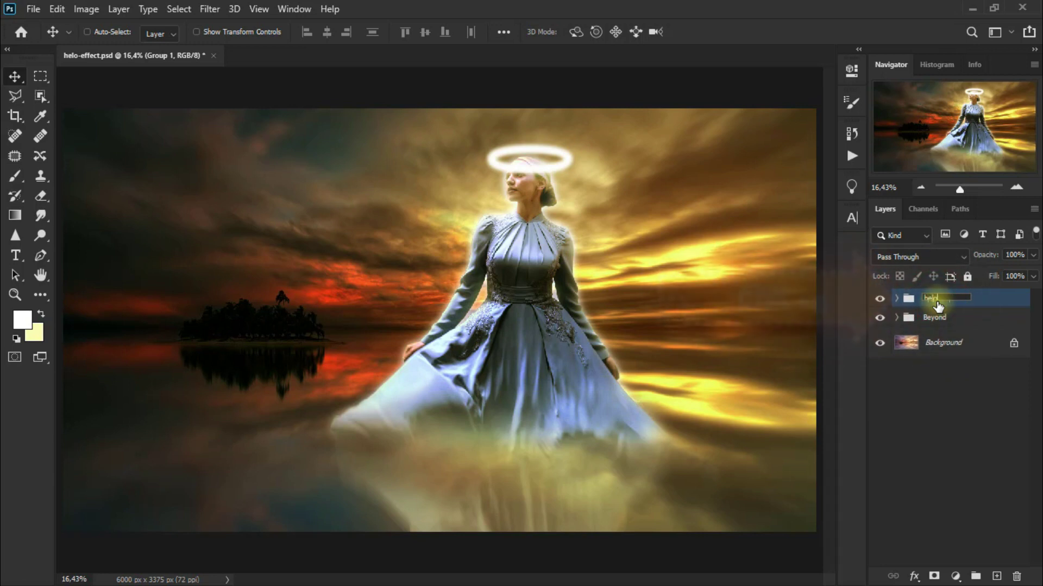
{"action": "type", "text": "HE"}
{"action": "left_click", "coordinate": [983, 299]}
{"action": "left_click", "coordinate": [881, 300]}
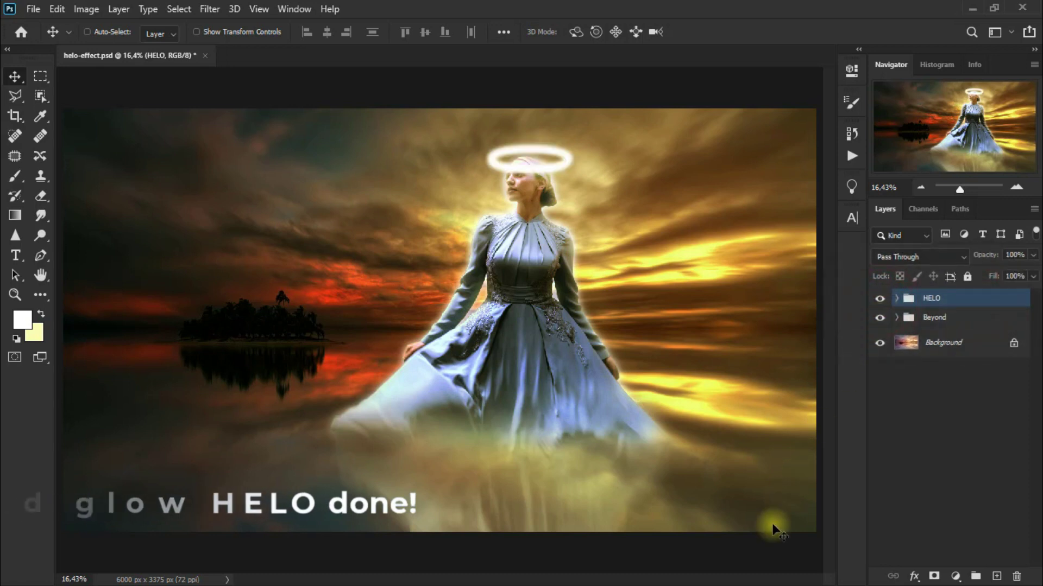
- Add a mask to HELO and erase the halo where it crosses her head at brush size 100
{"action": "left_click", "coordinate": [934, 576]}
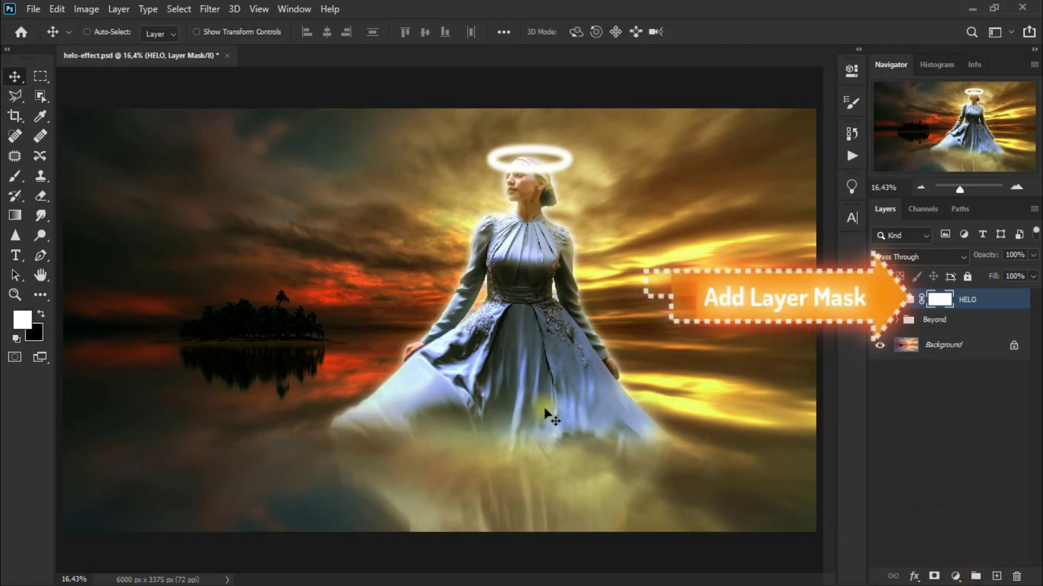
{"action": "left_click", "coordinate": [40, 197]}
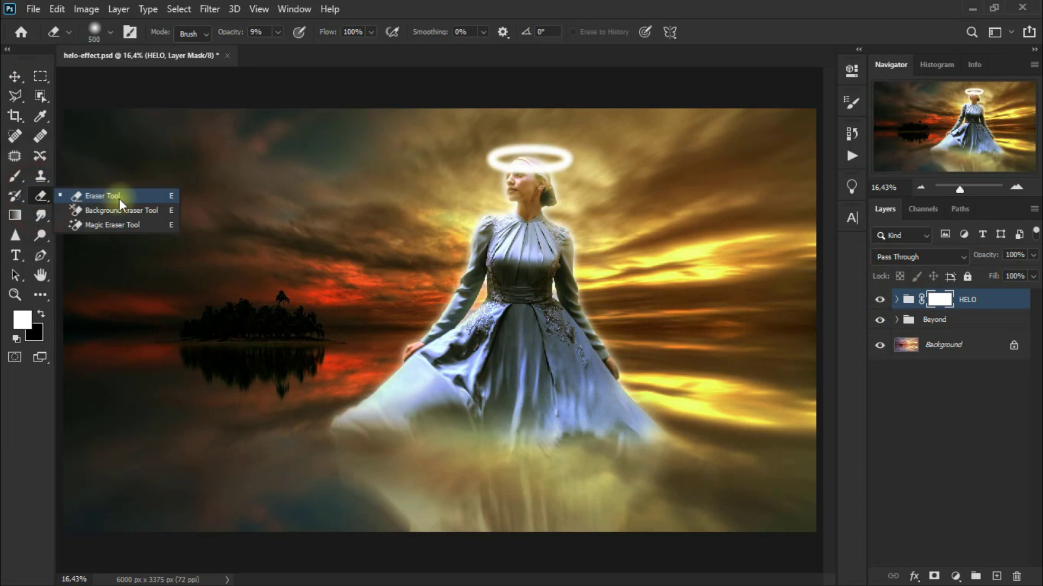
{"action": "left_click", "coordinate": [117, 197]}
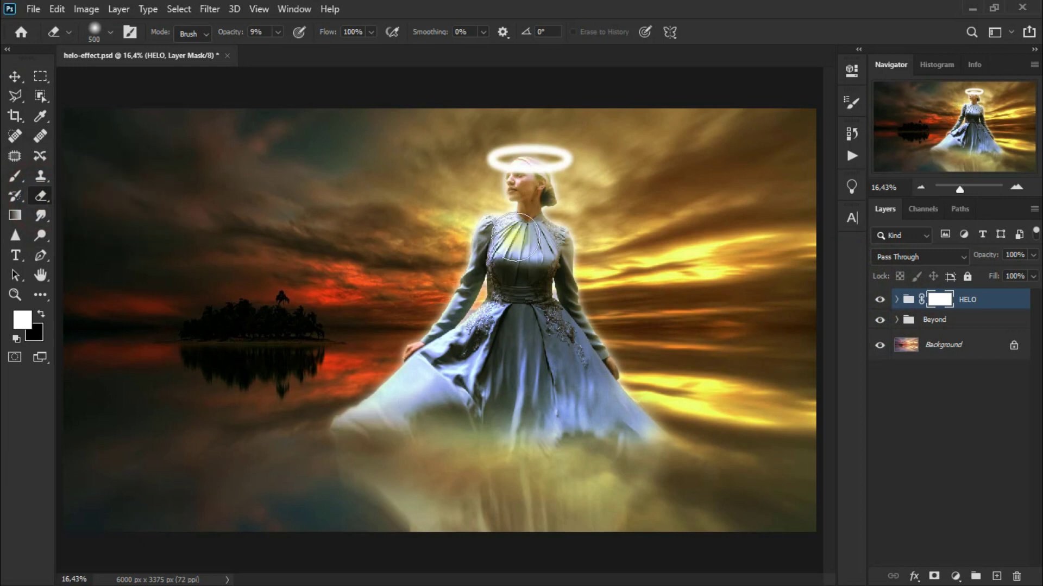
{"action": "key", "text": "bracketleft"}
{"action": "key", "text": "bracketleft"}
{"action": "key", "text": "bracketleft"}
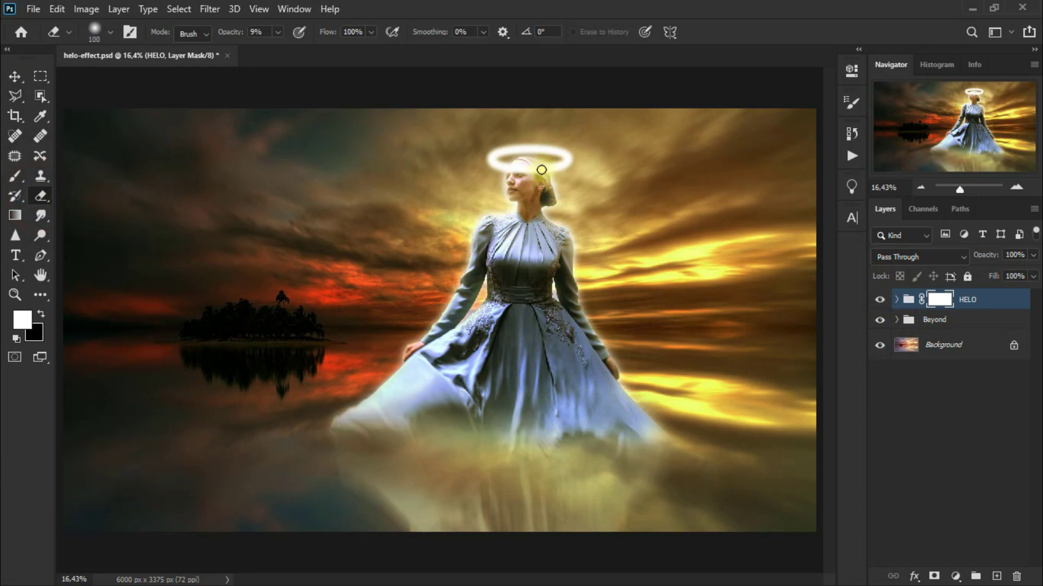
{"action": "left_click_drag", "start_coordinate": [541, 170], "coordinate": [516, 168]}
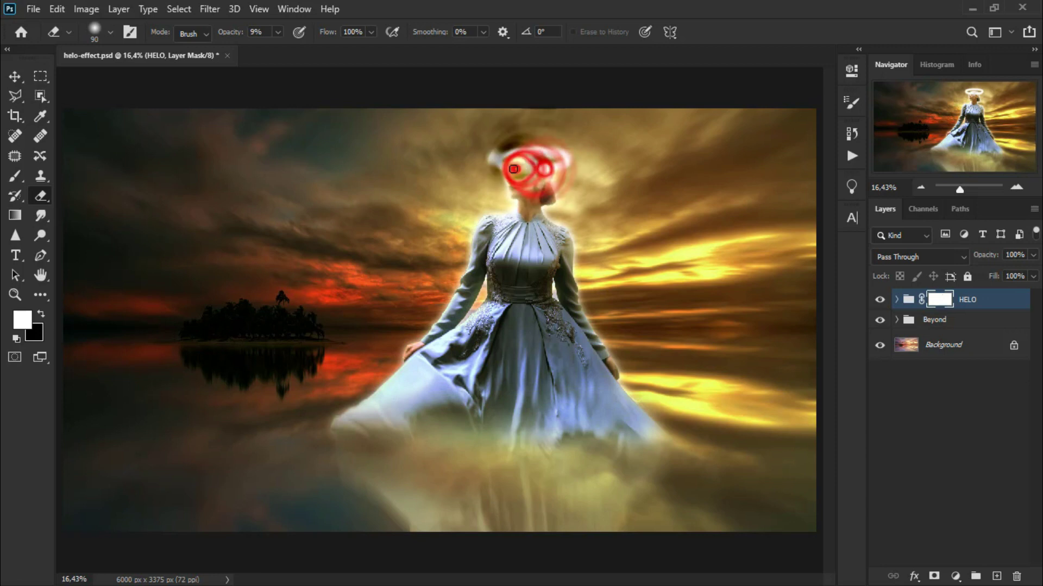
{"action": "left_click", "coordinate": [879, 300]}
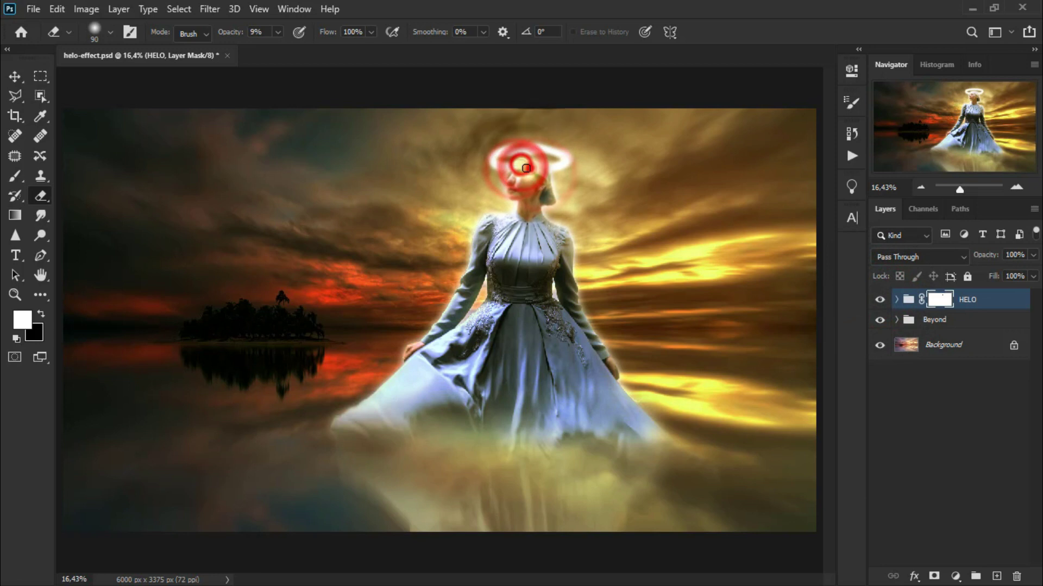
{"action": "left_click_drag", "start_coordinate": [534, 172], "coordinate": [522, 168]}
{"action": "left_click", "coordinate": [25, 76]}
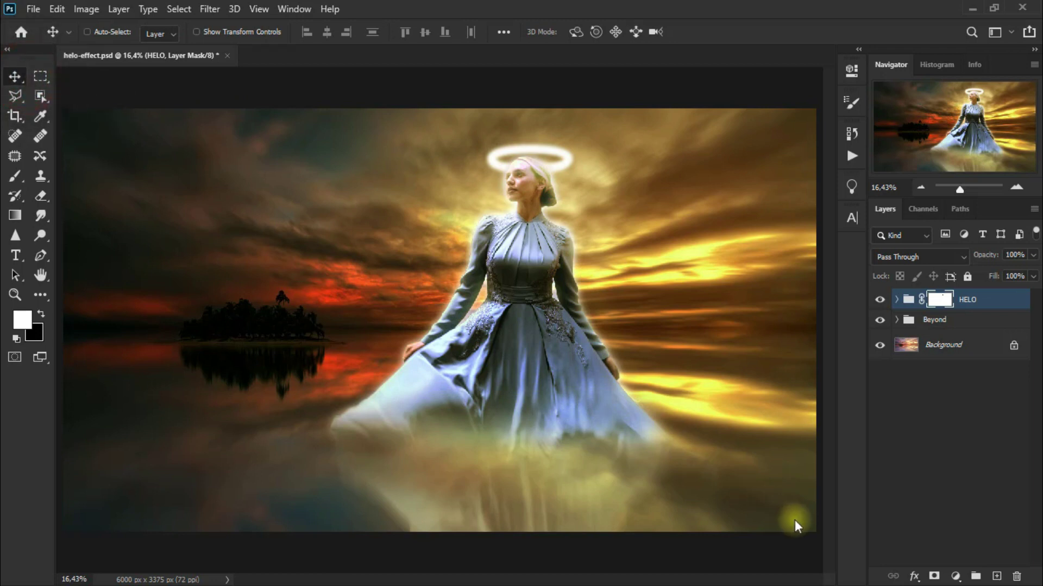
- On new Layer 4, dab pale yellow over the halo with a 400 px brush at 22% opacity
{"action": "left_click", "coordinate": [996, 576]}
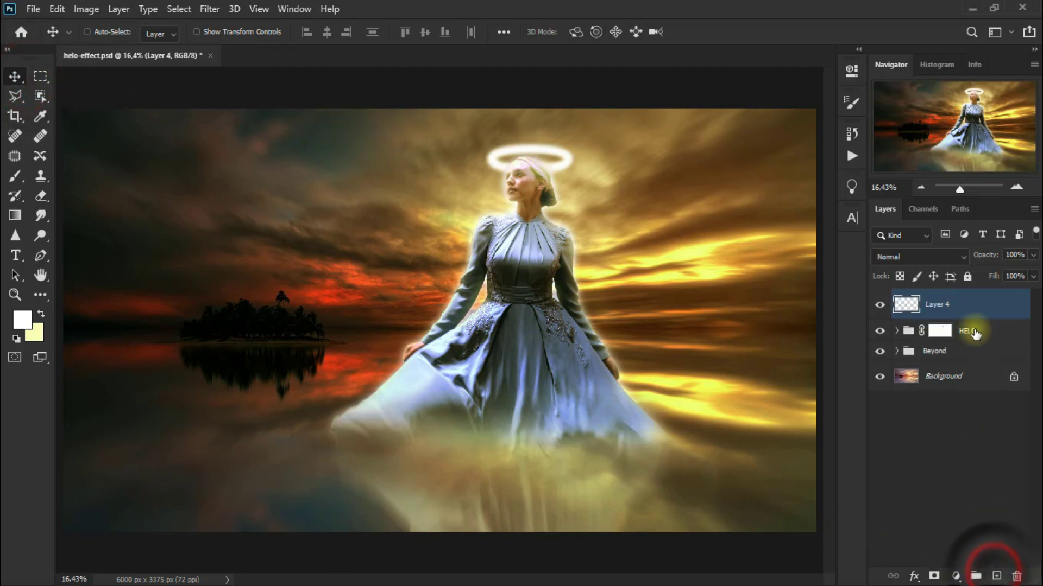
{"action": "left_click", "coordinate": [42, 315]}
{"action": "left_click", "coordinate": [15, 177]}
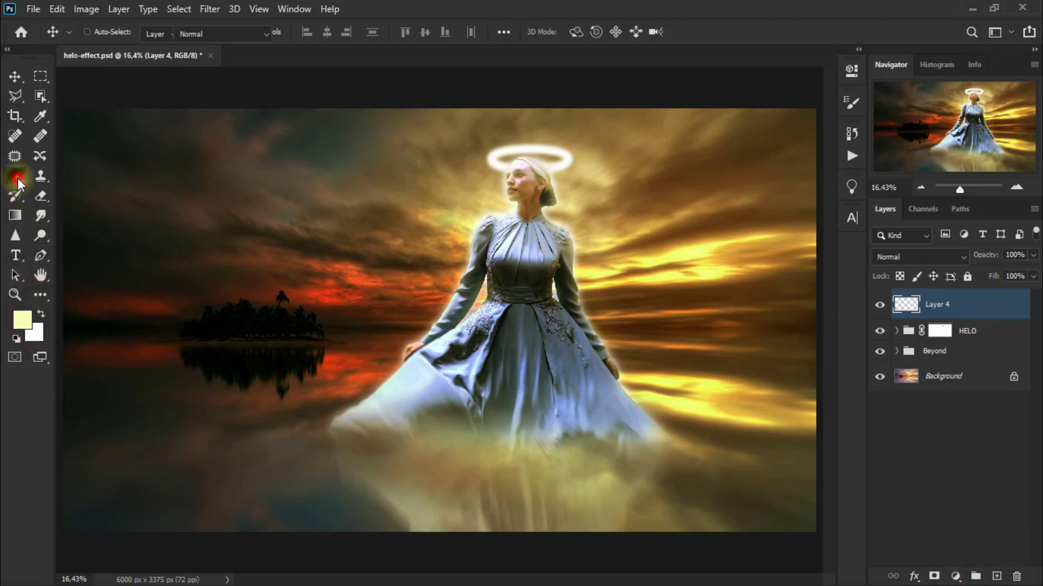
{"action": "left_click", "coordinate": [73, 176]}
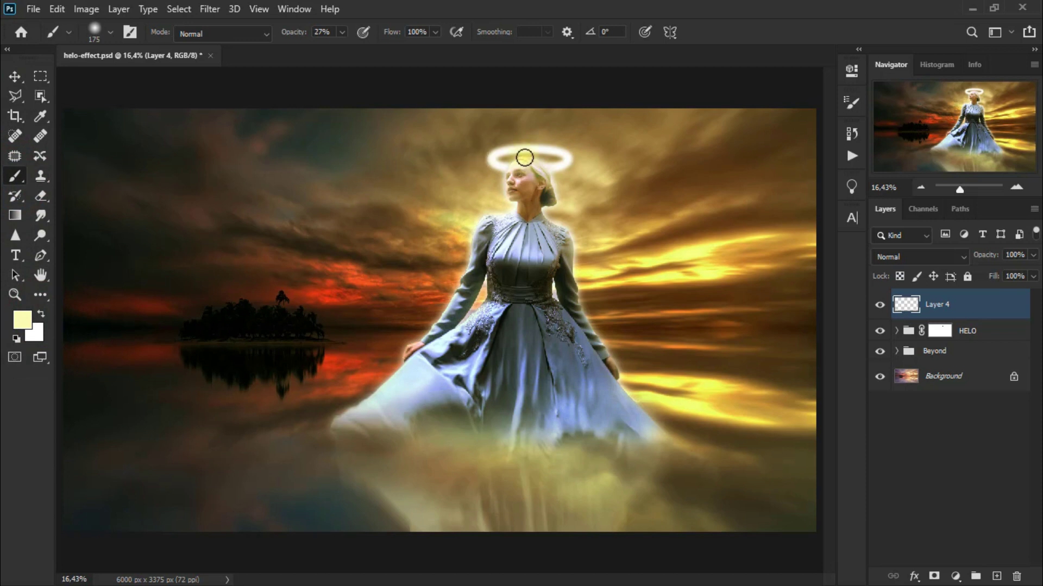
{"action": "key", "text": "bracketright"}
{"action": "left_click_drag", "start_coordinate": [343, 33], "coordinate": [339, 50]}
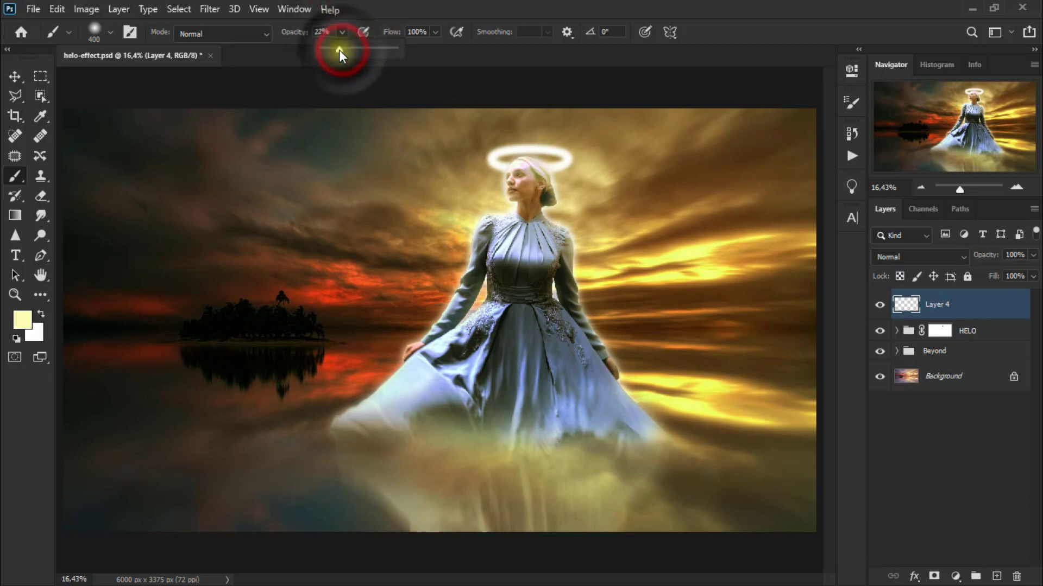
{"action": "left_click", "coordinate": [528, 158]}
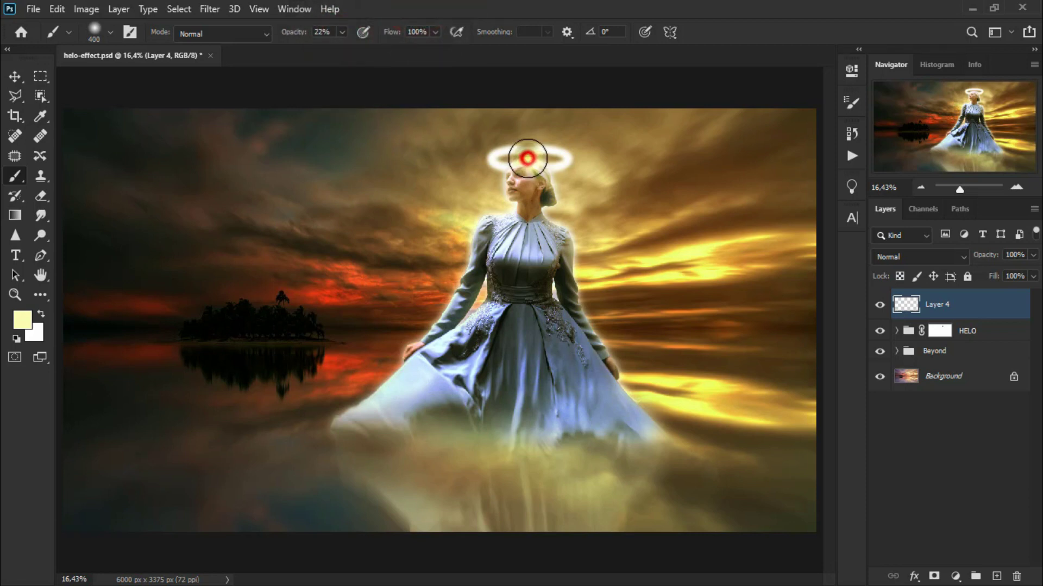
{"action": "left_click", "coordinate": [528, 158]}
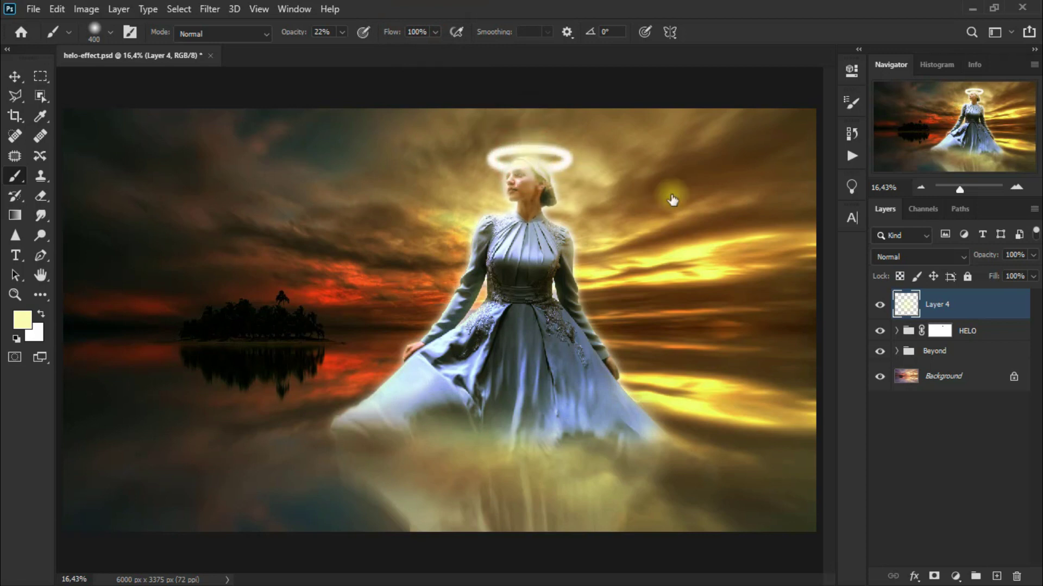
- Set Layer 4 to Divide blending and duplicate it
{"action": "left_click", "coordinate": [910, 255]}
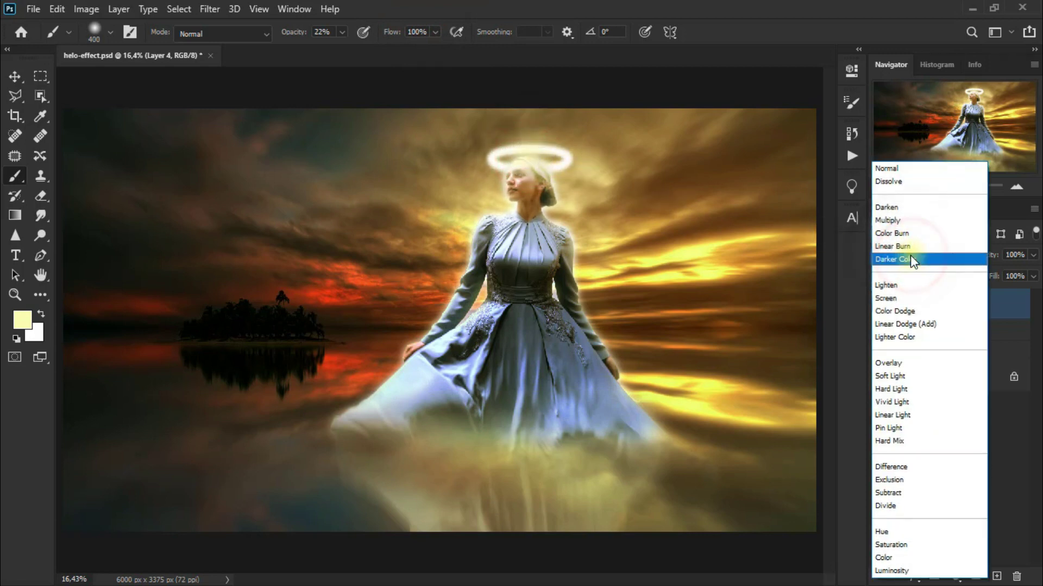
{"action": "left_click", "coordinate": [915, 505]}
{"action": "left_click", "coordinate": [885, 316]}
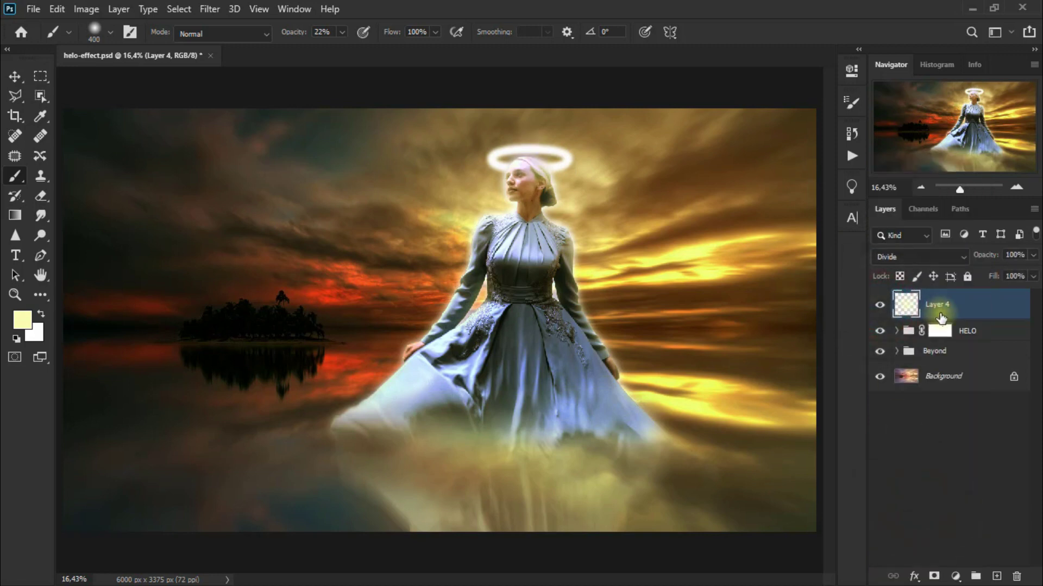
{"action": "key", "text": "ctrl+j"}
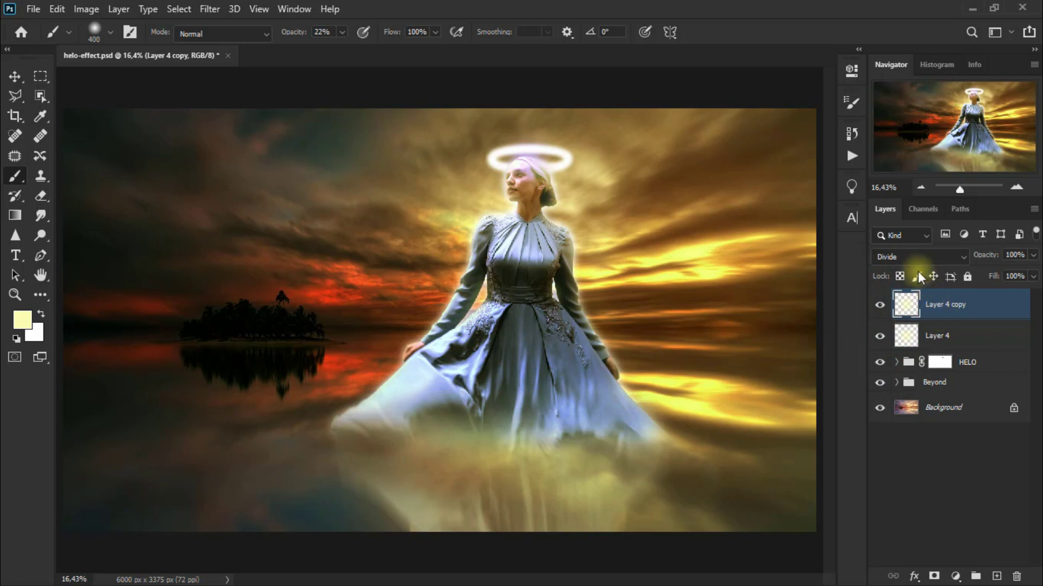
- Set Layer 4 copy to Luminosity blending after first trying Color Dodge
{"action": "left_click", "coordinate": [913, 257]}
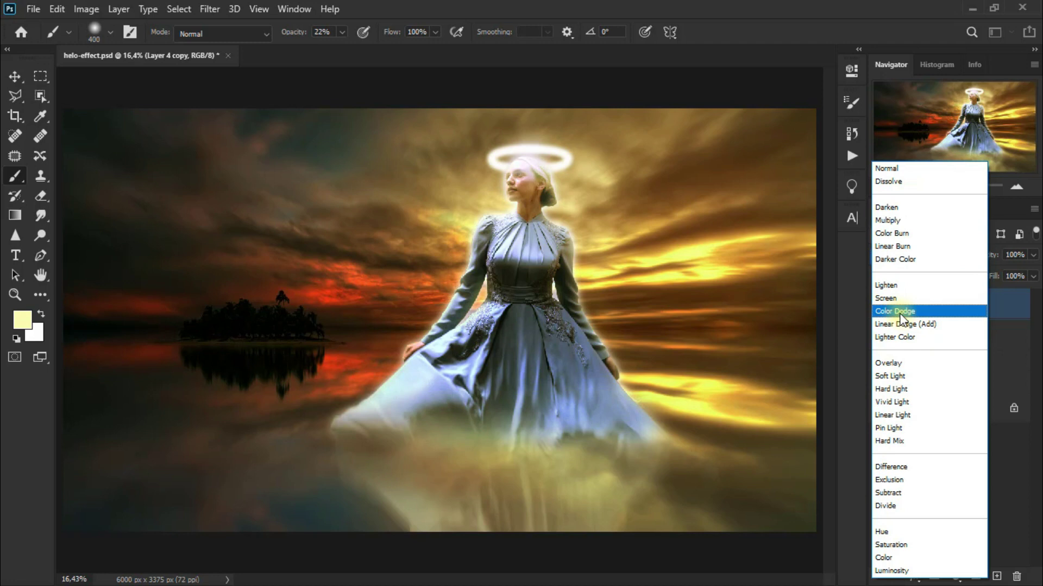
{"action": "left_click", "coordinate": [900, 318]}
{"action": "left_click", "coordinate": [876, 305]}
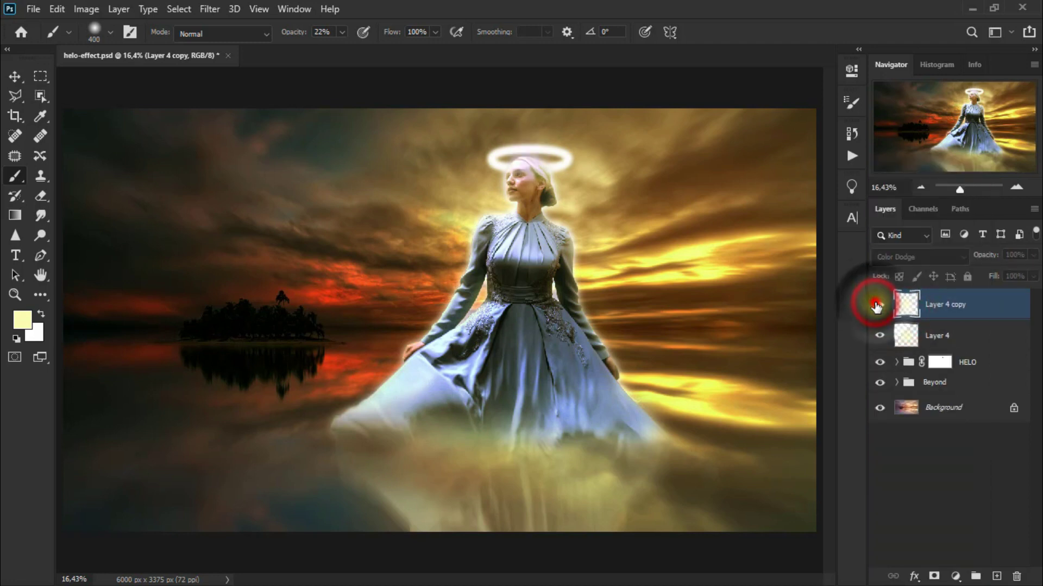
{"action": "left_click", "coordinate": [875, 306]}
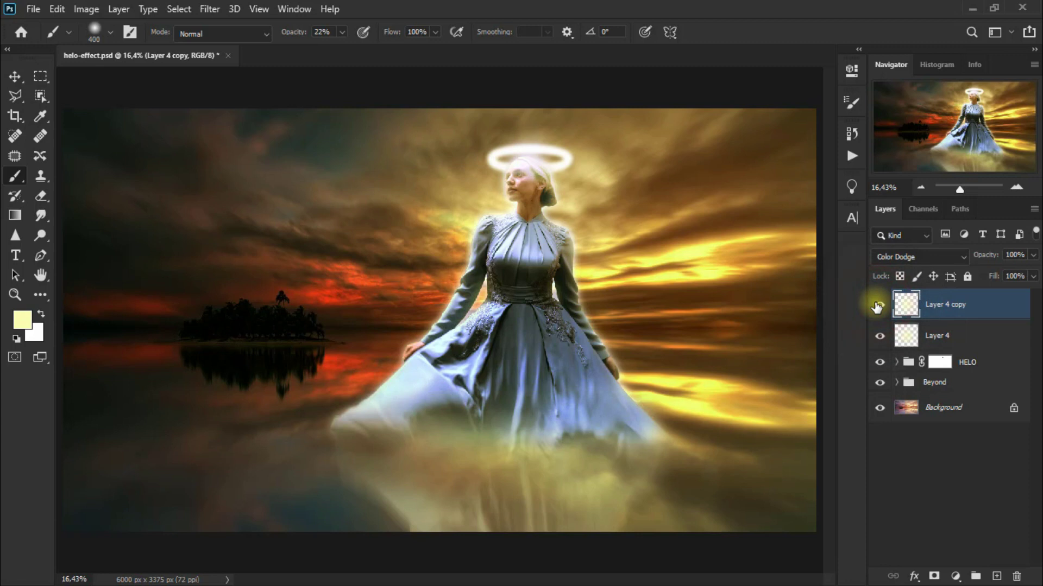
{"action": "left_click", "coordinate": [14, 77]}
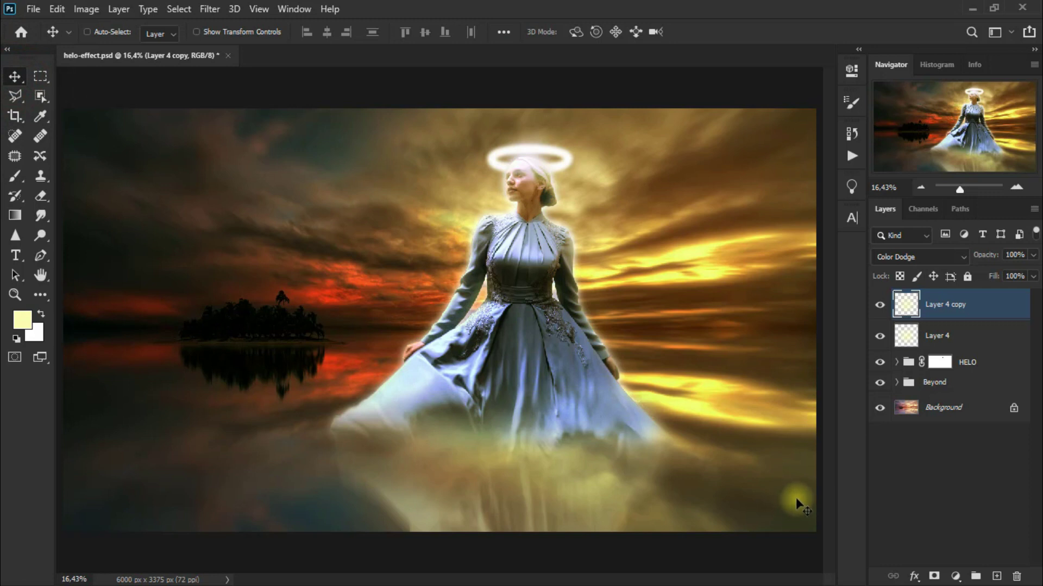
{"action": "left_click", "coordinate": [921, 257]}
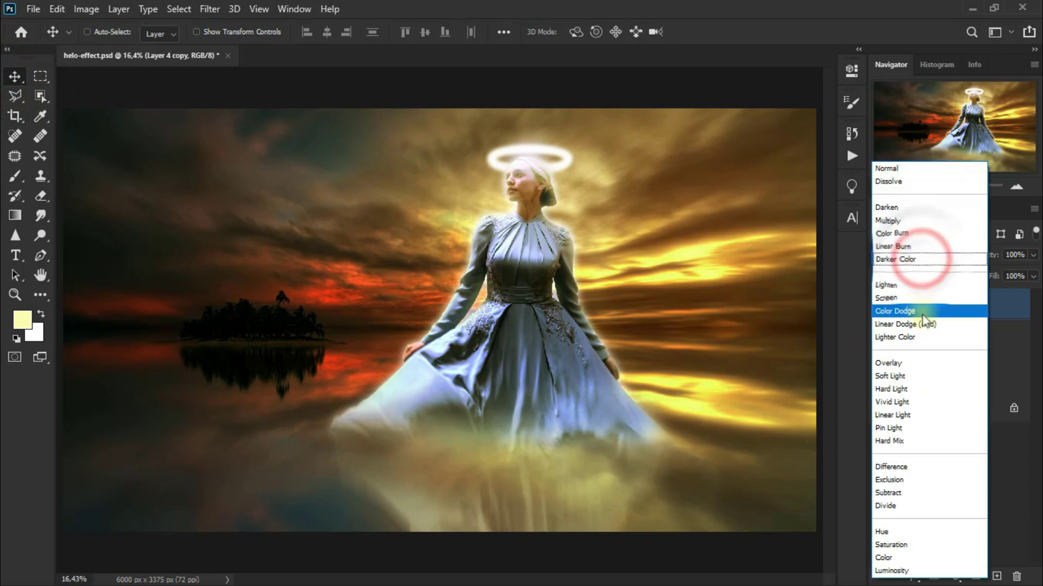
{"action": "left_click", "coordinate": [927, 571]}
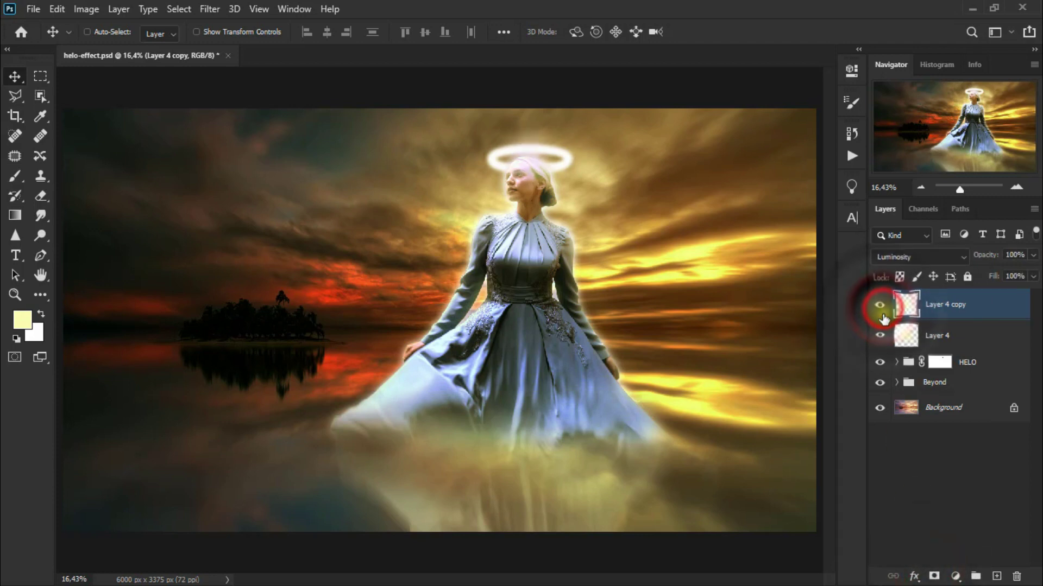
- Move Layer 4 above Layer 4 copy and toggle it to compare the result
{"action": "left_click", "coordinate": [881, 336]}
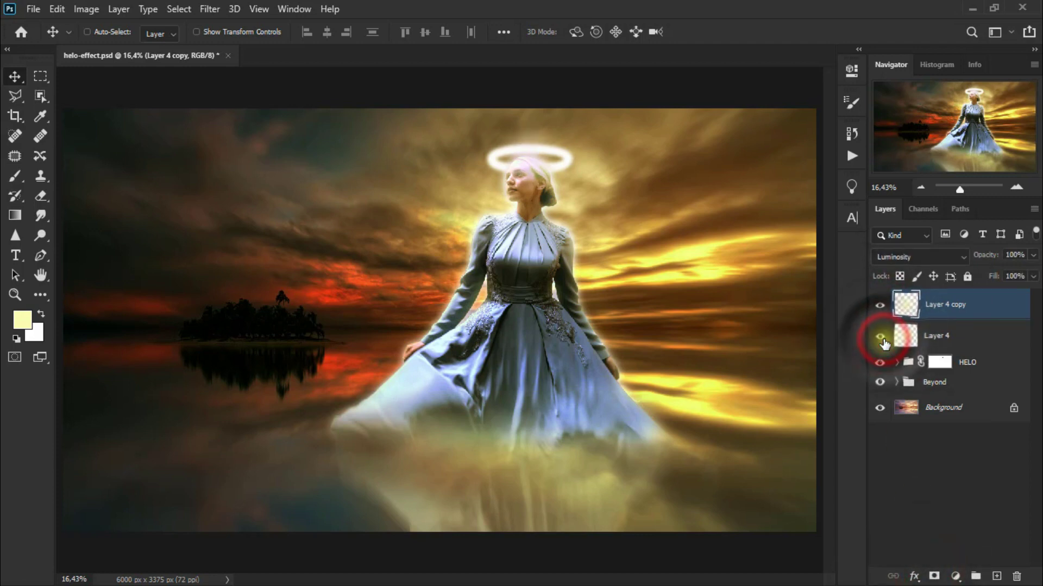
{"action": "left_click", "coordinate": [977, 335]}
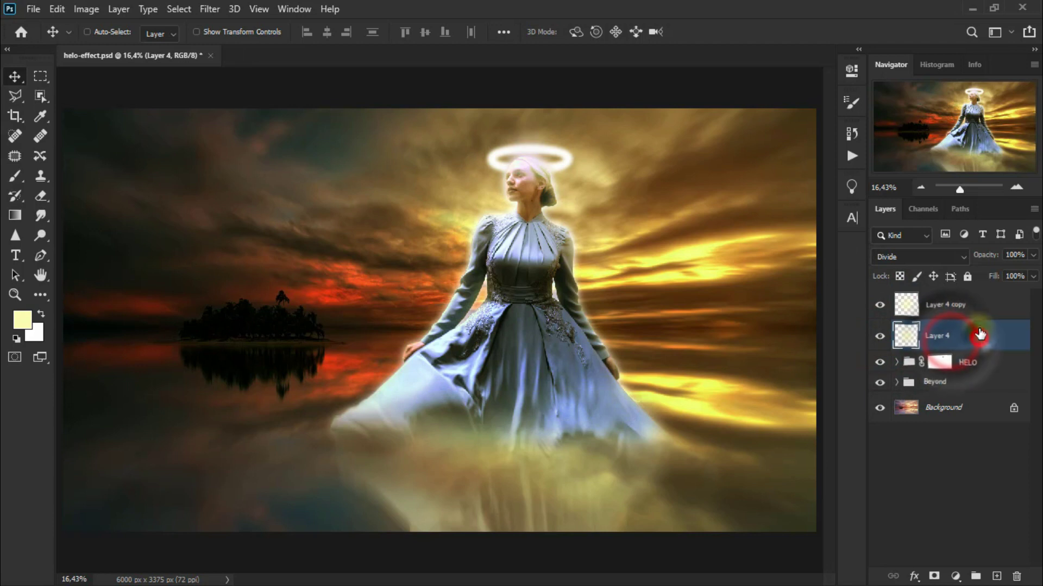
{"action": "left_click_drag", "start_coordinate": [979, 335], "coordinate": [980, 303]}
{"action": "left_click", "coordinate": [880, 305]}
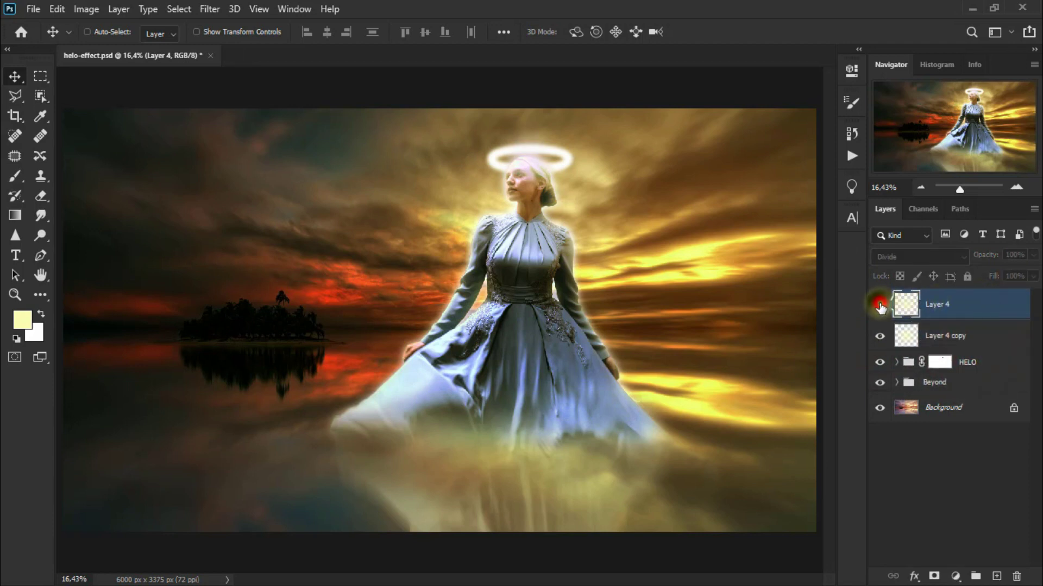
{"action": "left_click", "coordinate": [879, 305]}
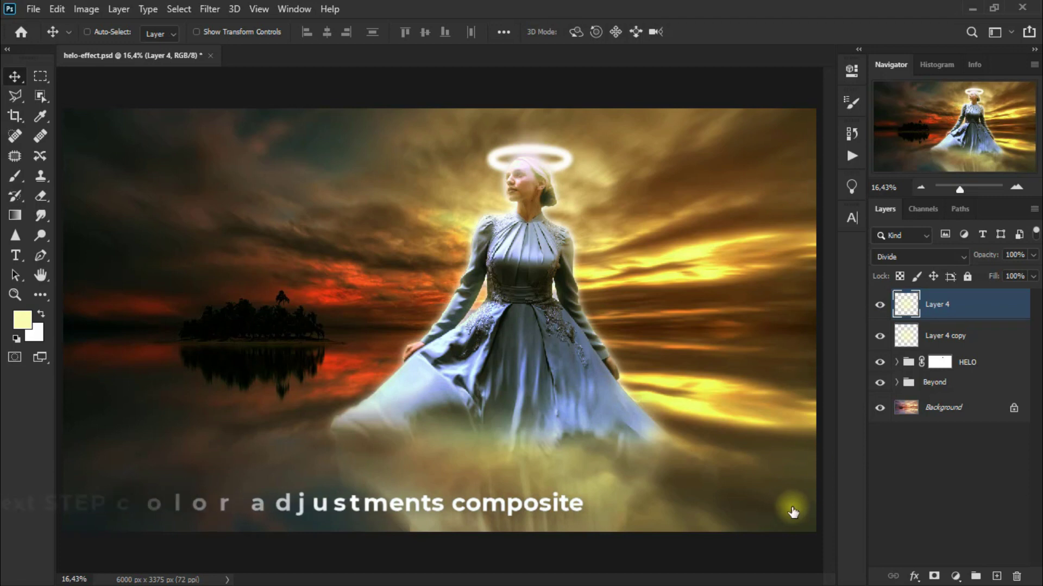
- Add a Channel Mixer adjustment with red output Red +85, Green +7 and Blue adjusted
{"action": "left_click", "coordinate": [954, 574]}
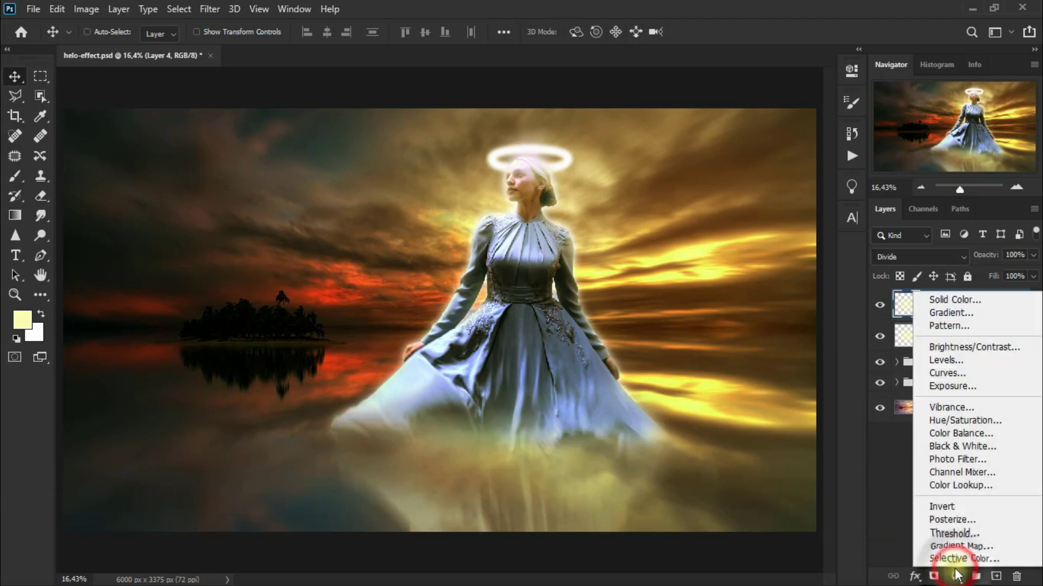
{"action": "left_click", "coordinate": [1018, 471]}
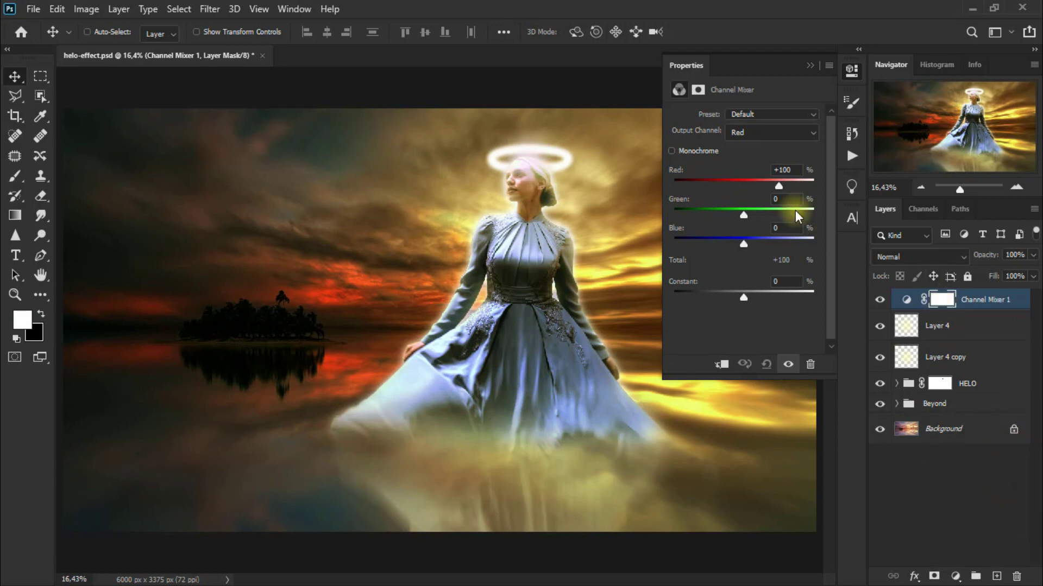
{"action": "left_click_drag", "start_coordinate": [781, 187], "coordinate": [774, 187]}
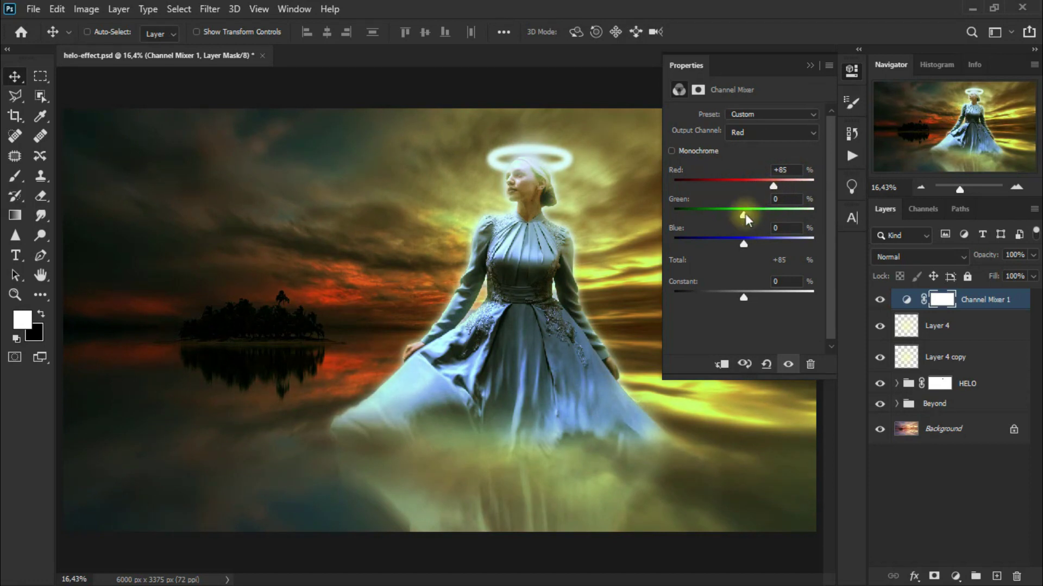
{"action": "left_click_drag", "start_coordinate": [743, 216], "coordinate": [746, 215]}
{"action": "left_click_drag", "start_coordinate": [744, 246], "coordinate": [728, 241]}
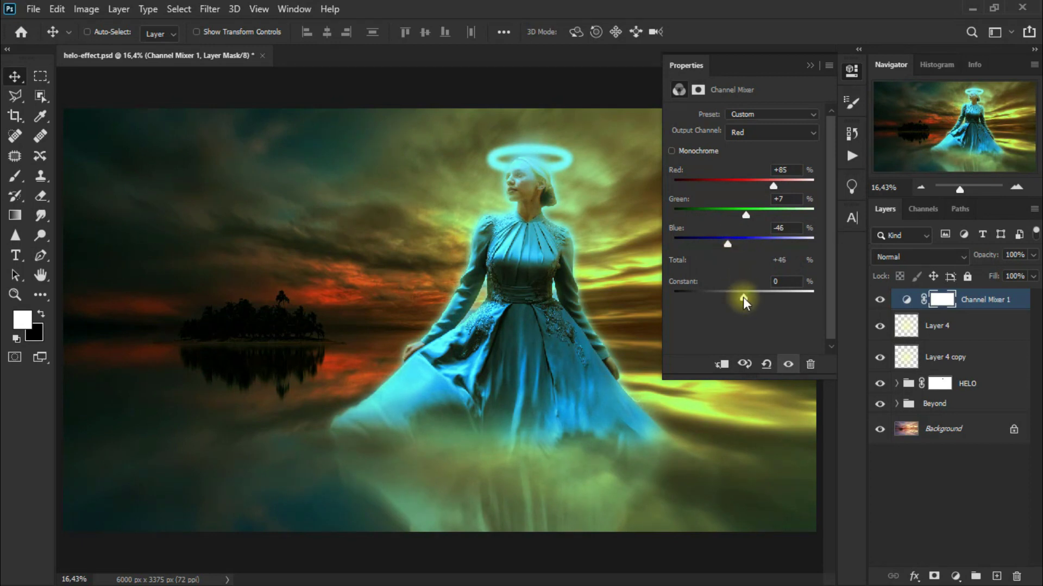
{"action": "left_click_drag", "start_coordinate": [740, 296], "coordinate": [744, 297]}
{"action": "left_click", "coordinate": [812, 66]}
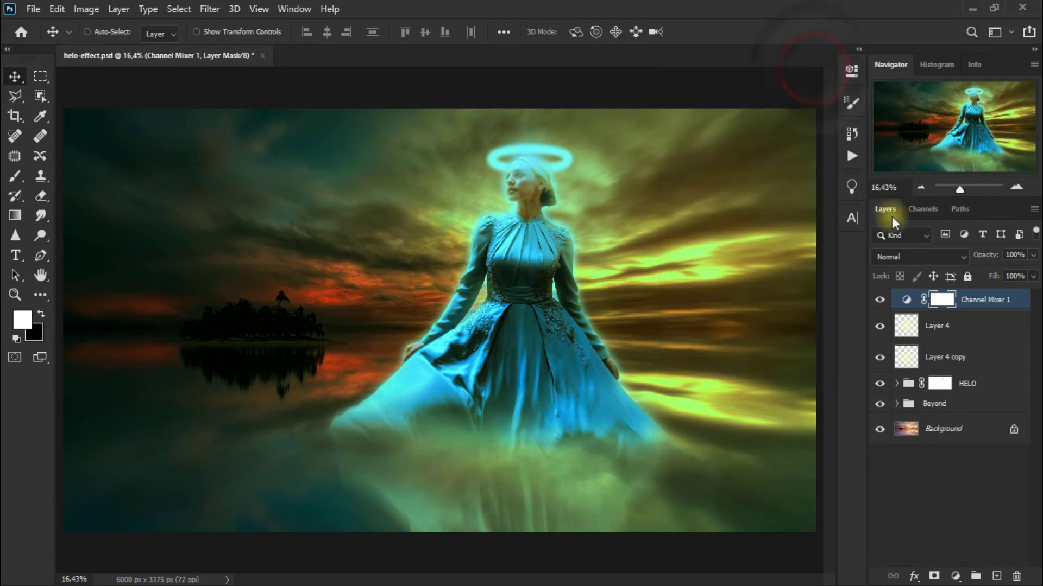
- Set Channel Mixer 1 to Luminosity blending and toggle it to compare before and after
{"action": "left_click", "coordinate": [914, 259]}
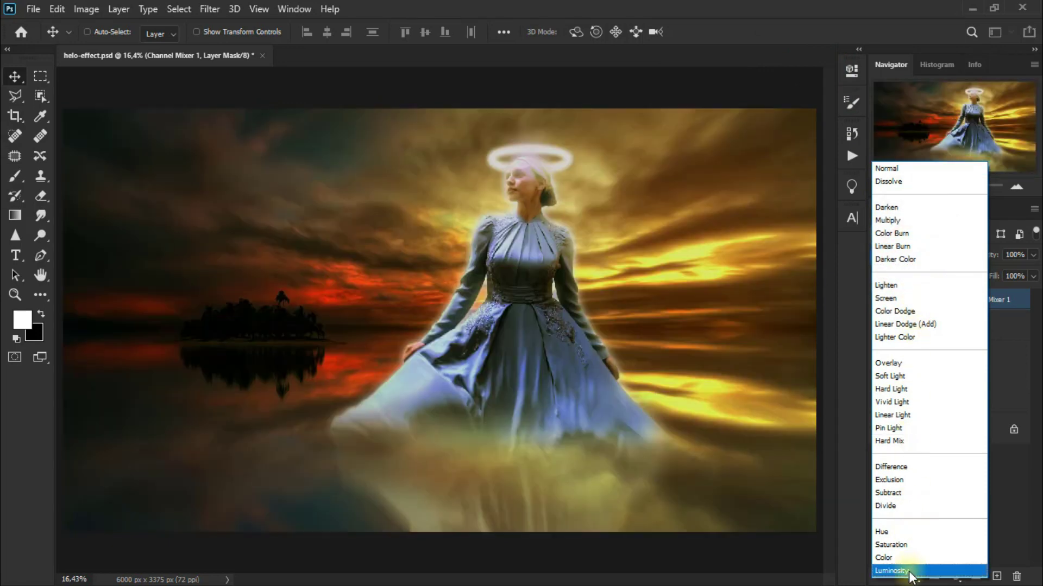
{"action": "left_click", "coordinate": [910, 571]}
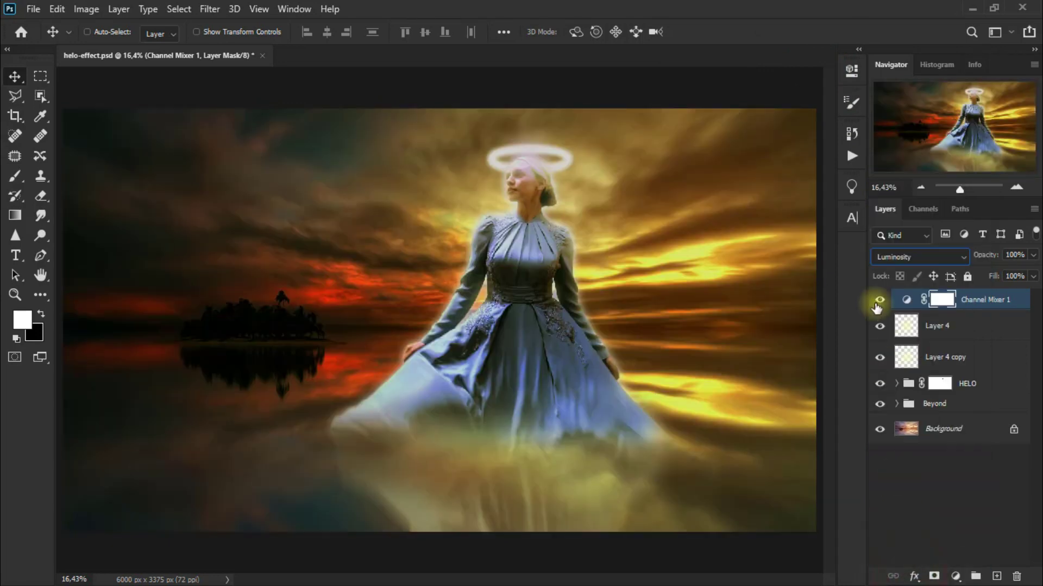
{"action": "left_click", "coordinate": [876, 304]}
{"action": "left_click", "coordinate": [878, 301]}
{"action": "left_click", "coordinate": [878, 300]}
{"action": "left_click", "coordinate": [876, 305]}
{"action": "left_click", "coordinate": [876, 305]}
{"action": "left_click", "coordinate": [877, 305]}
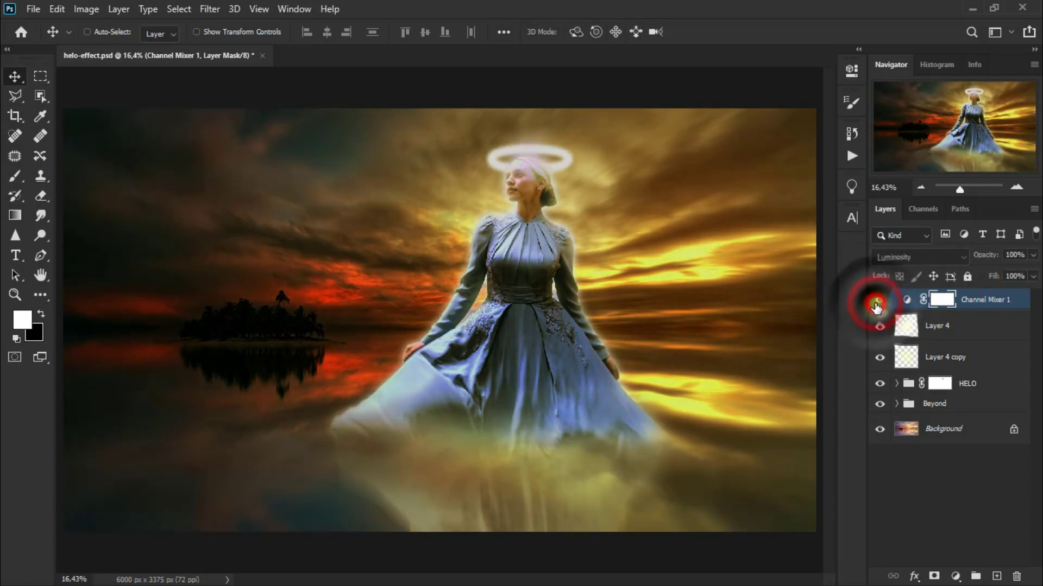
- Raise Blue in the Channel Mixer red output to +46 and compare the result
{"action": "key", "text": "ctrl+2"}
{"action": "left_click", "coordinate": [791, 507]}
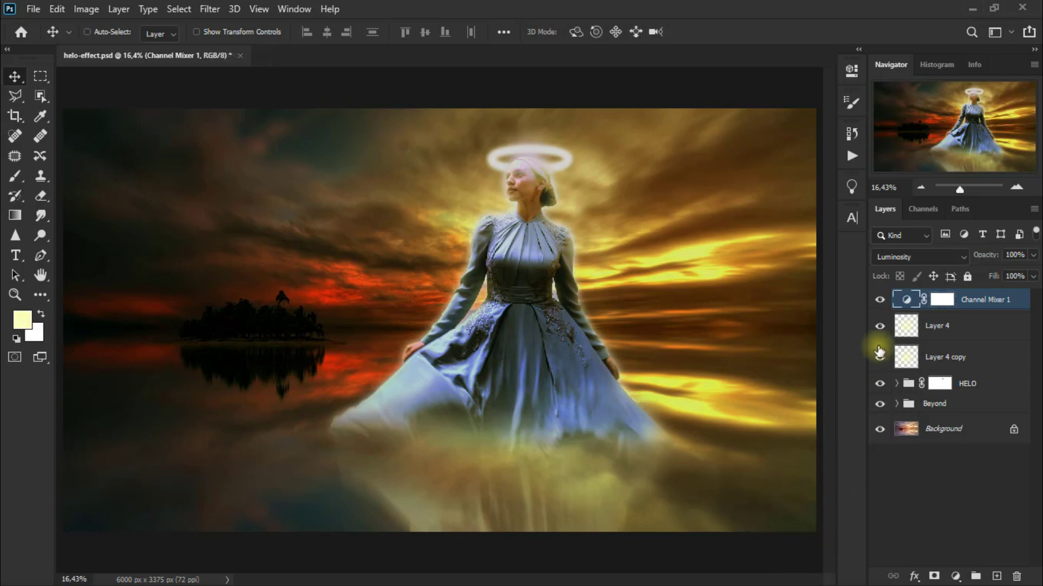
{"action": "double_click", "coordinate": [905, 299]}
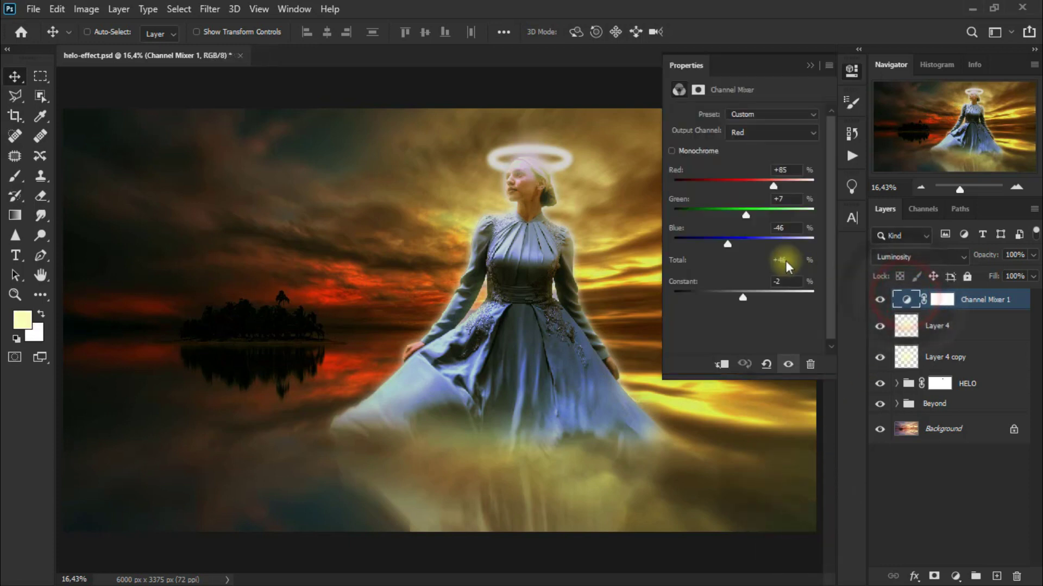
{"action": "left_click_drag", "start_coordinate": [729, 245], "coordinate": [750, 246]}
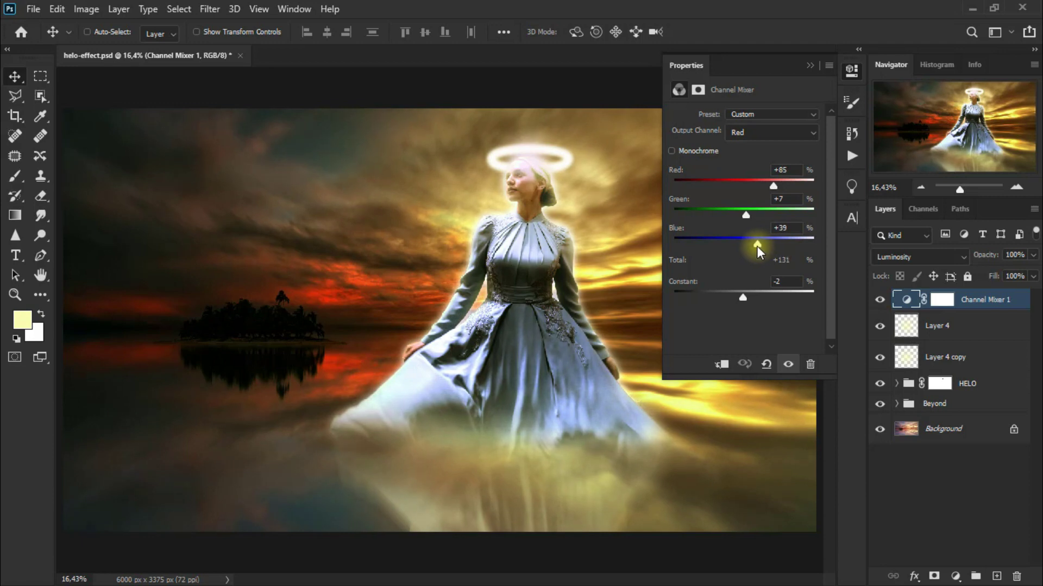
{"action": "left_click_drag", "start_coordinate": [759, 246], "coordinate": [761, 246]}
{"action": "left_click", "coordinate": [810, 66]}
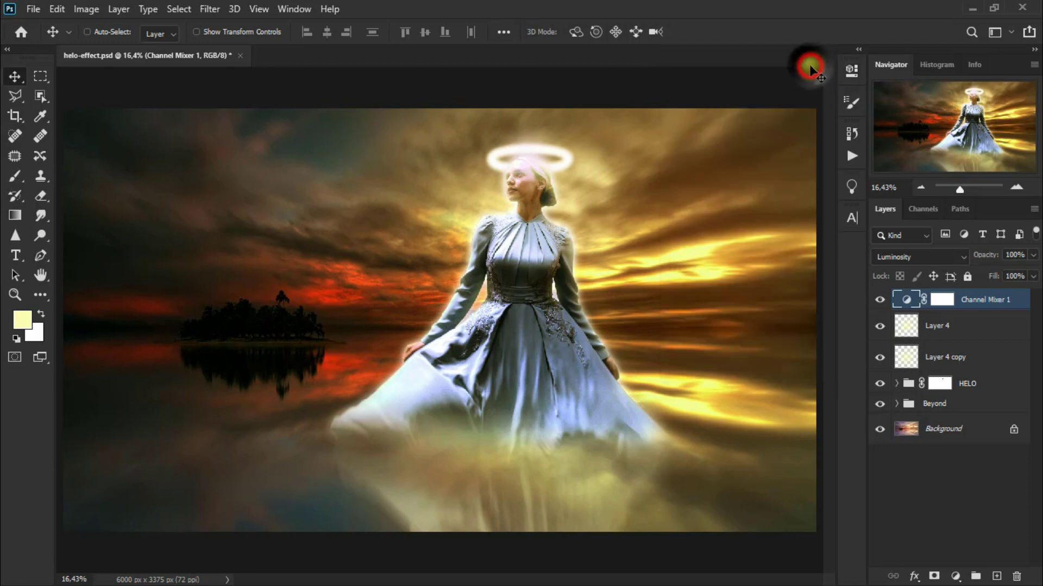
{"action": "left_click", "coordinate": [879, 300]}
{"action": "left_click", "coordinate": [880, 300]}
{"action": "left_click", "coordinate": [879, 299]}
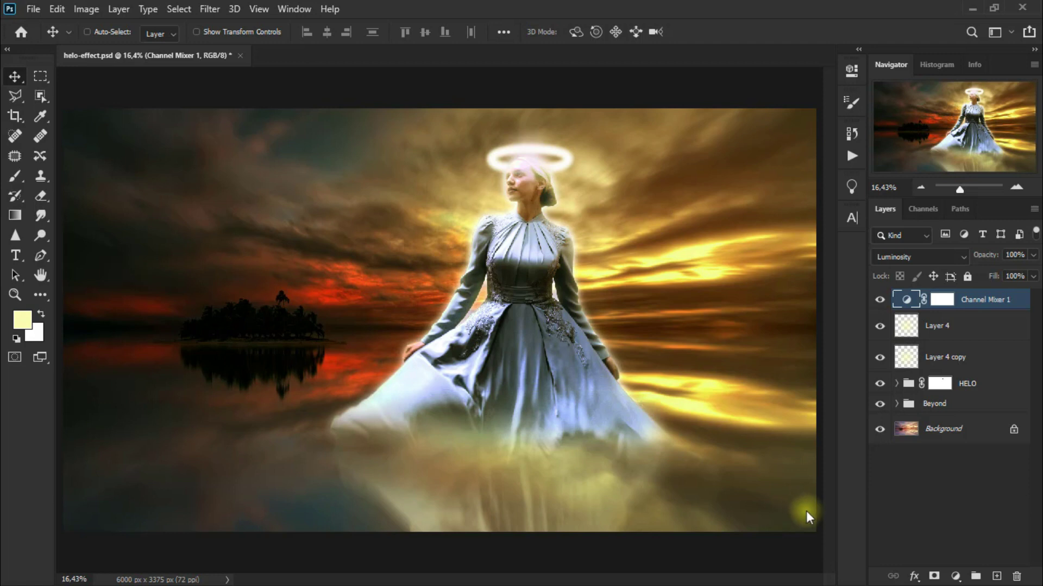
- Add an Exposure adjustment layer and set its exposure to -0,22
{"action": "left_click", "coordinate": [955, 576]}
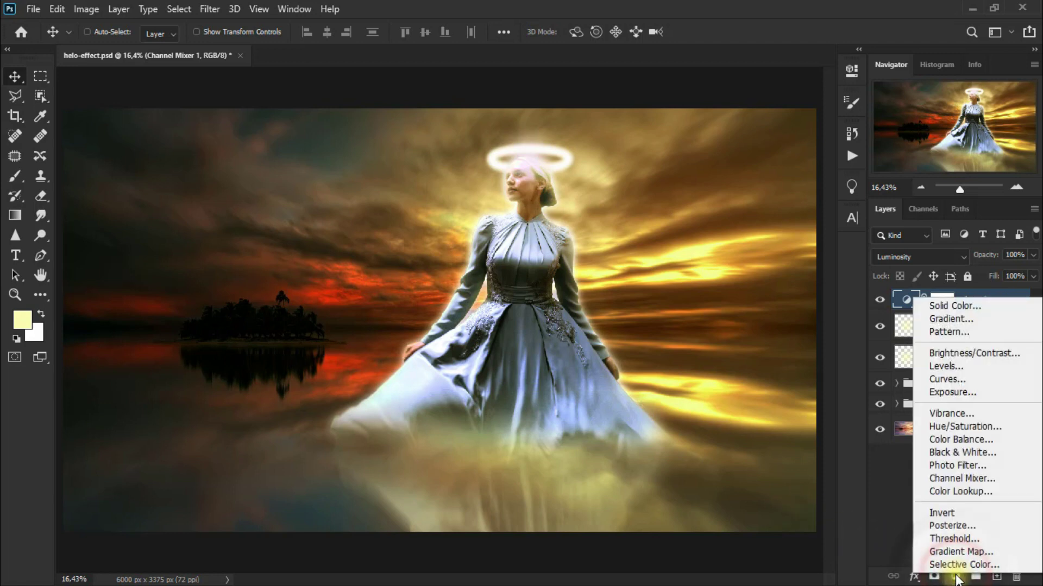
{"action": "left_click", "coordinate": [990, 389]}
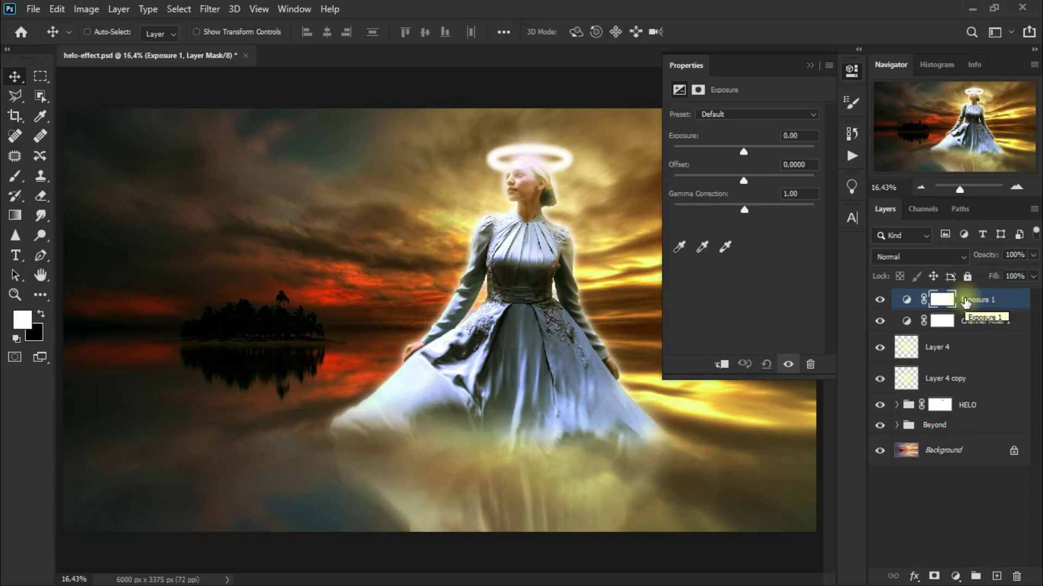
{"action": "left_click_drag", "start_coordinate": [745, 155], "coordinate": [743, 154]}
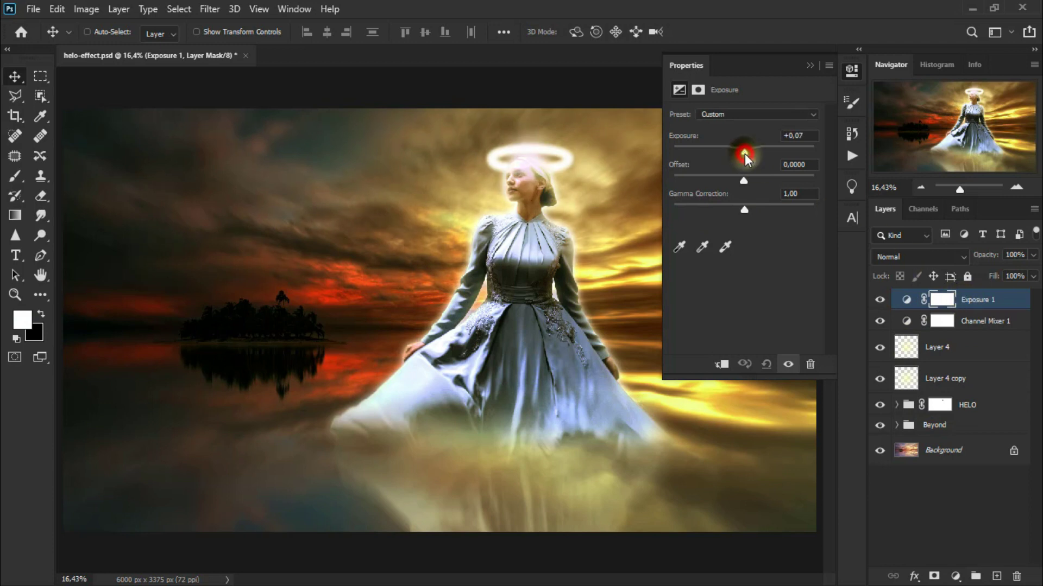
{"action": "double_click", "coordinate": [794, 136]}
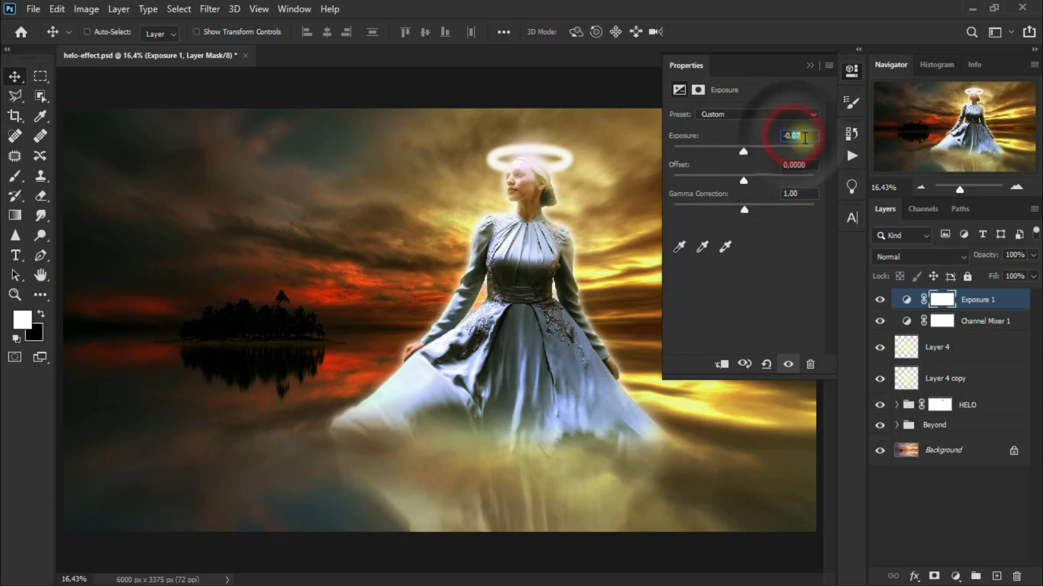
{"action": "type", "text": "-0,22"}
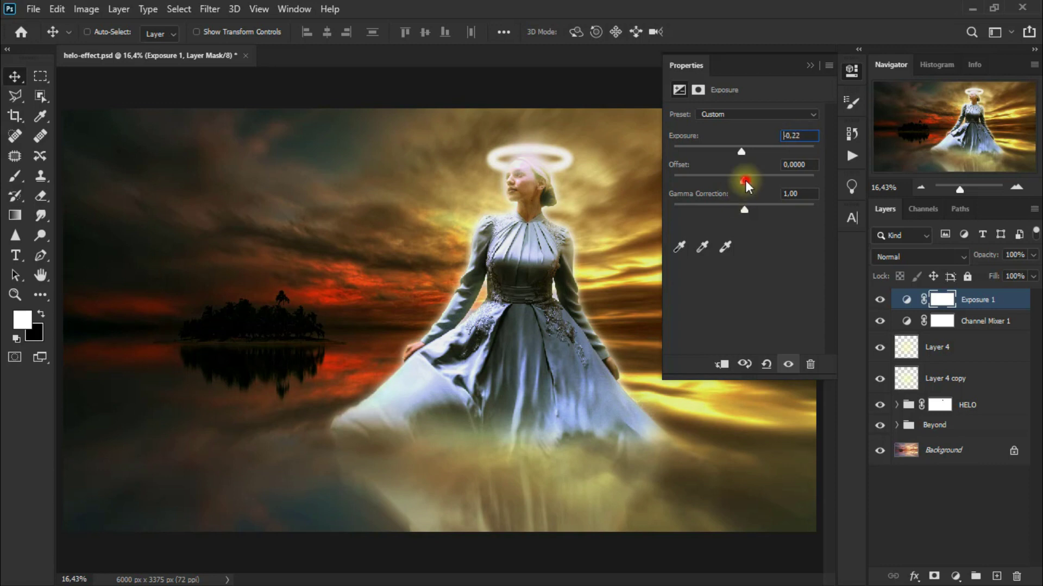
- Set the Exposure offset to +0,10 and gamma correction to 0,74
{"action": "left_click", "coordinate": [745, 181]}
{"action": "left_click", "coordinate": [797, 165]}
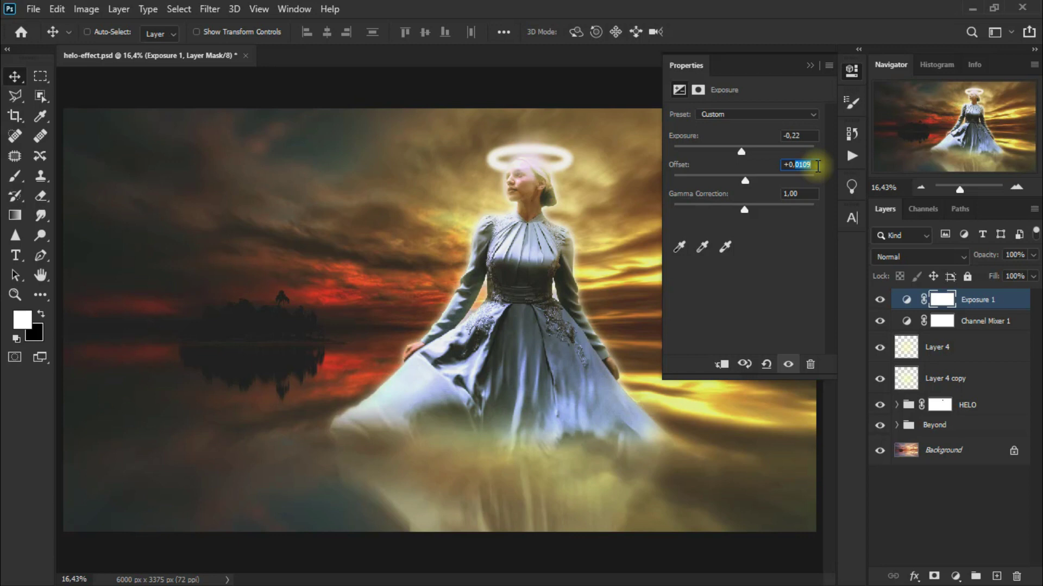
{"action": "type", "text": "10"}
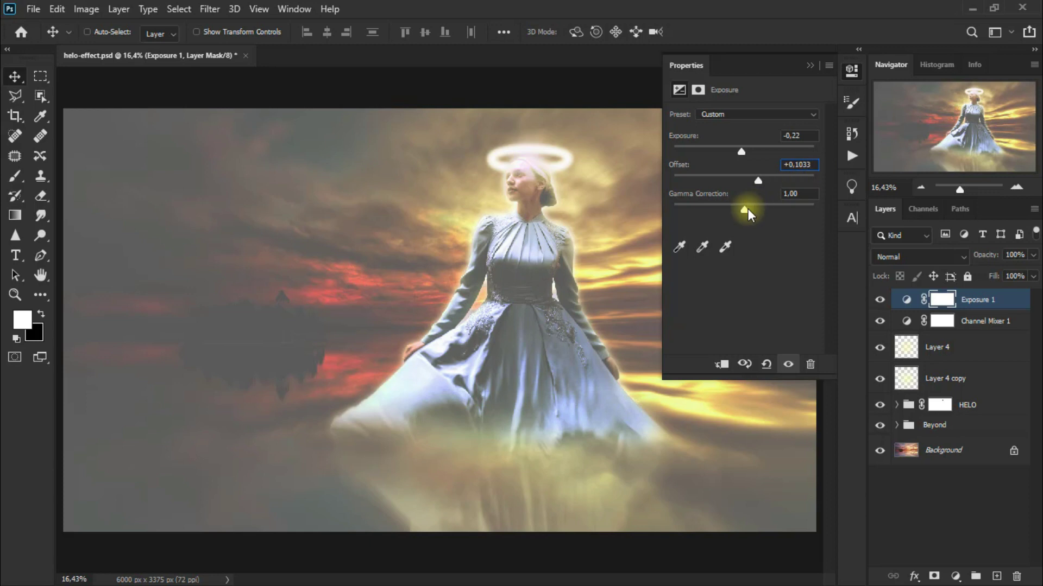
{"action": "left_click_drag", "start_coordinate": [748, 212], "coordinate": [751, 211]}
{"action": "left_click", "coordinate": [799, 196]}
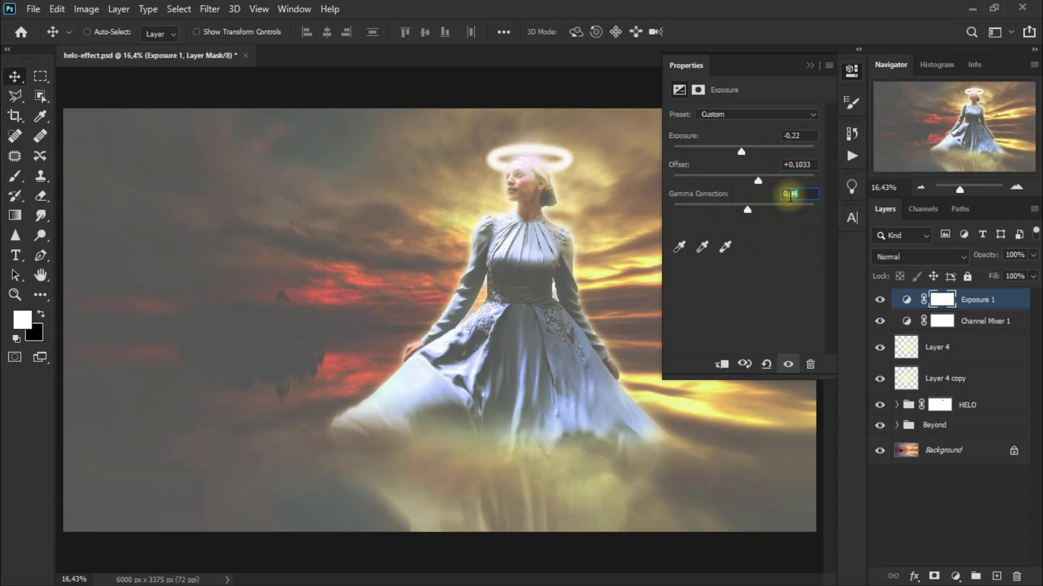
{"action": "type", "text": "0,7"}
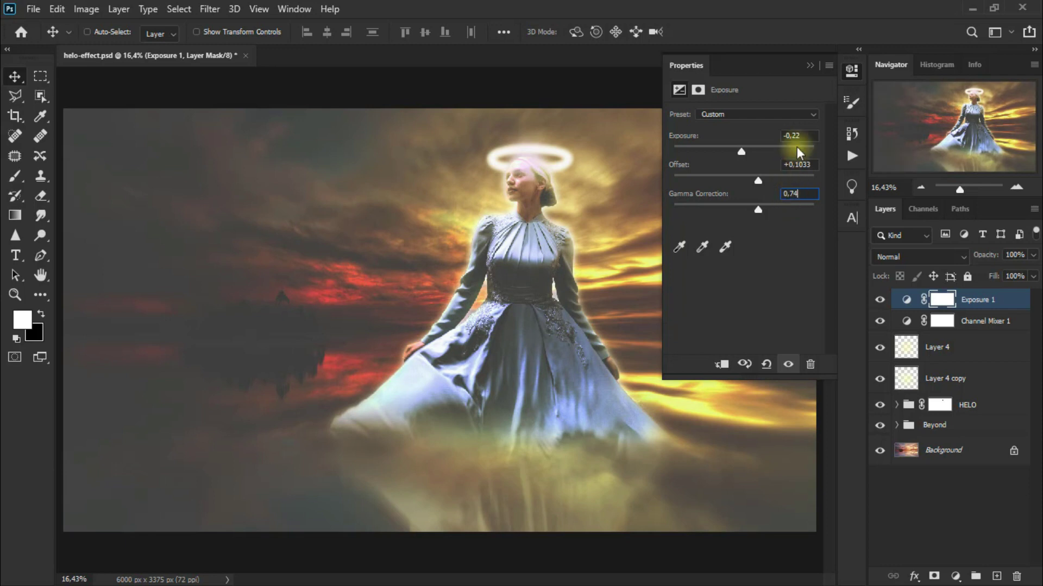
{"action": "left_click", "coordinate": [809, 64]}
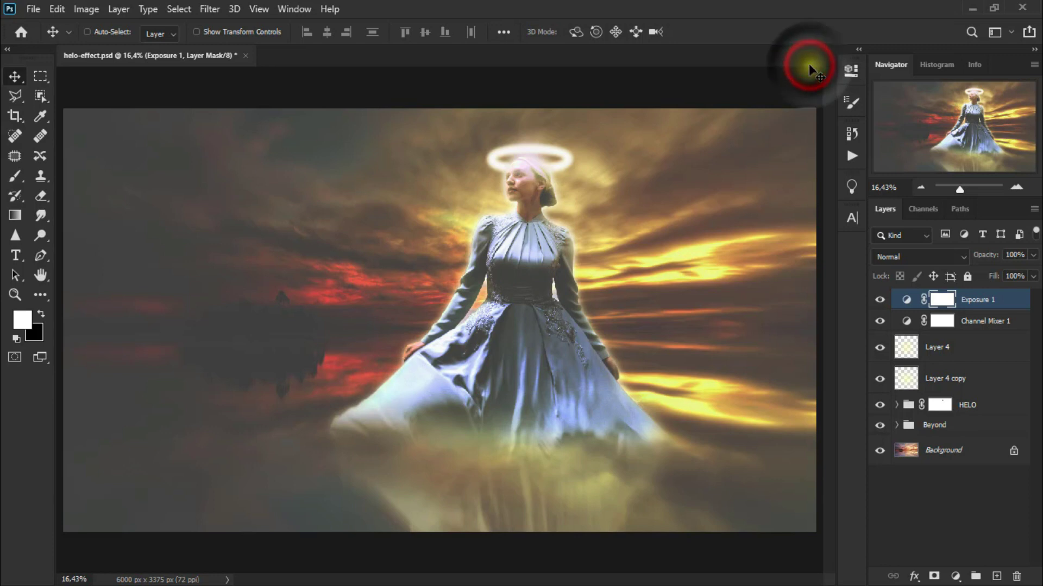
- Lower the Exposure 1 layer opacity to 64% and toggle it to compare
{"action": "left_click", "coordinate": [1033, 255]}
{"action": "left_click_drag", "start_coordinate": [1034, 271], "coordinate": [1006, 277]}
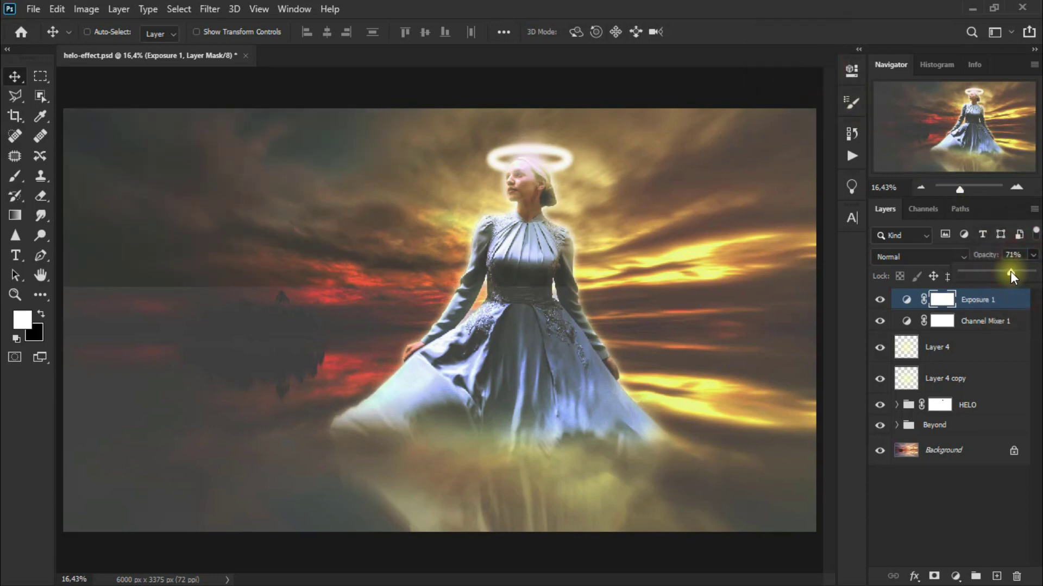
{"action": "left_click", "coordinate": [880, 302]}
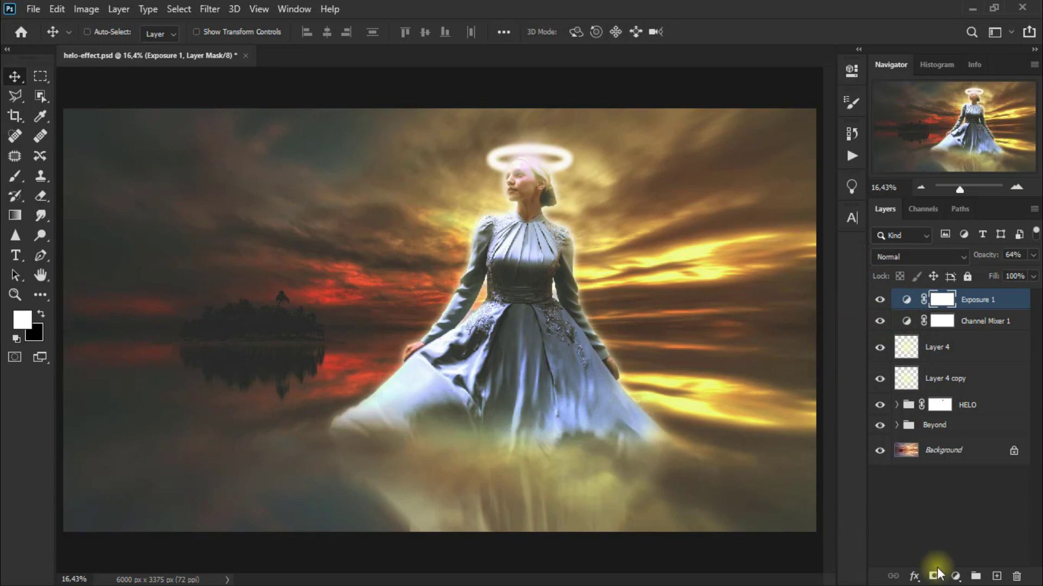
- Add a Color Lookup adjustment layer using the filmstock_50.3dl 3D LUT
{"action": "left_click", "coordinate": [956, 577]}
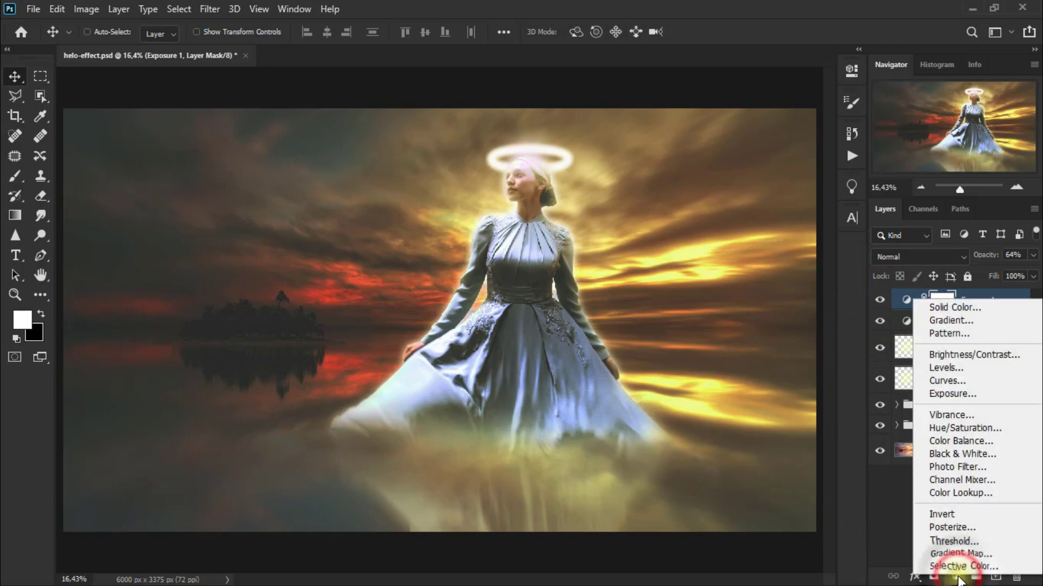
{"action": "left_click", "coordinate": [1008, 494]}
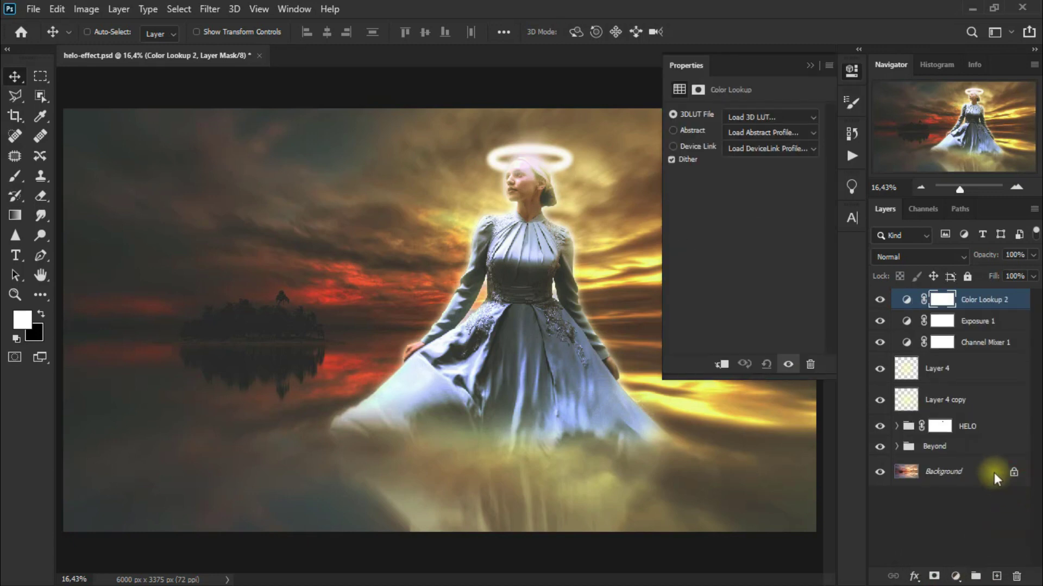
{"action": "left_click", "coordinate": [765, 118]}
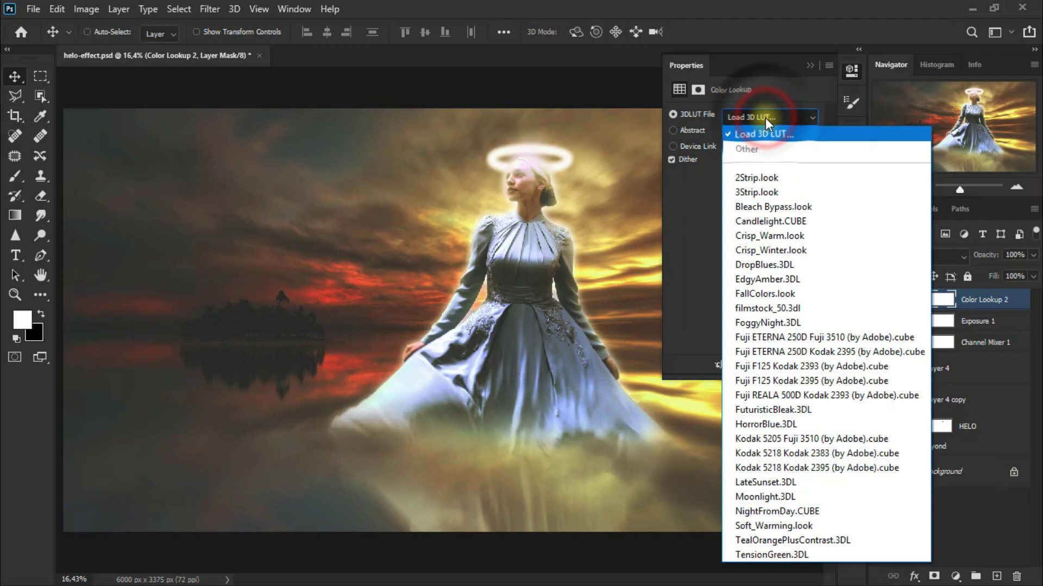
{"action": "left_click", "coordinate": [803, 308]}
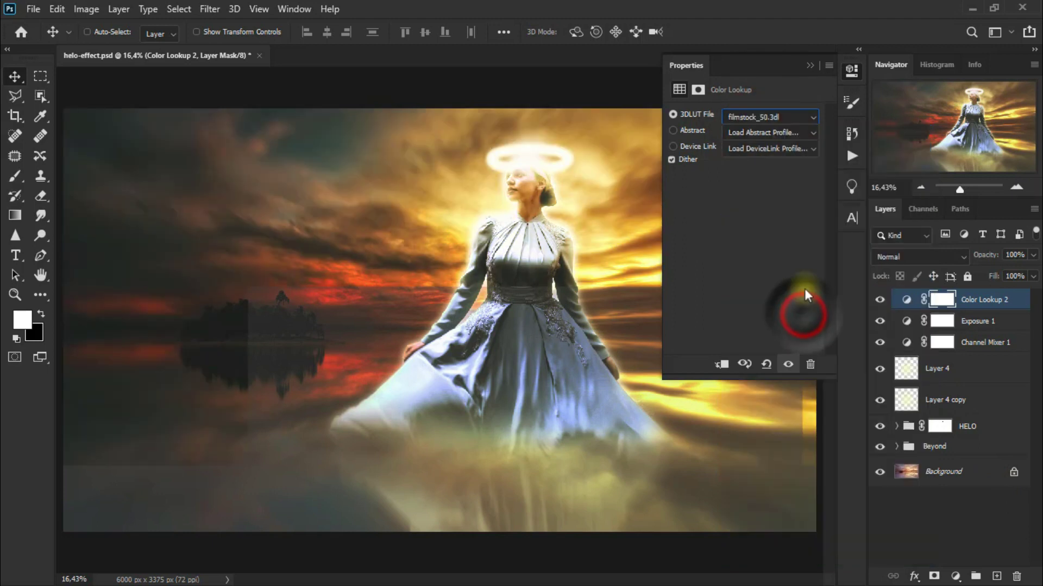
{"action": "left_click", "coordinate": [813, 67]}
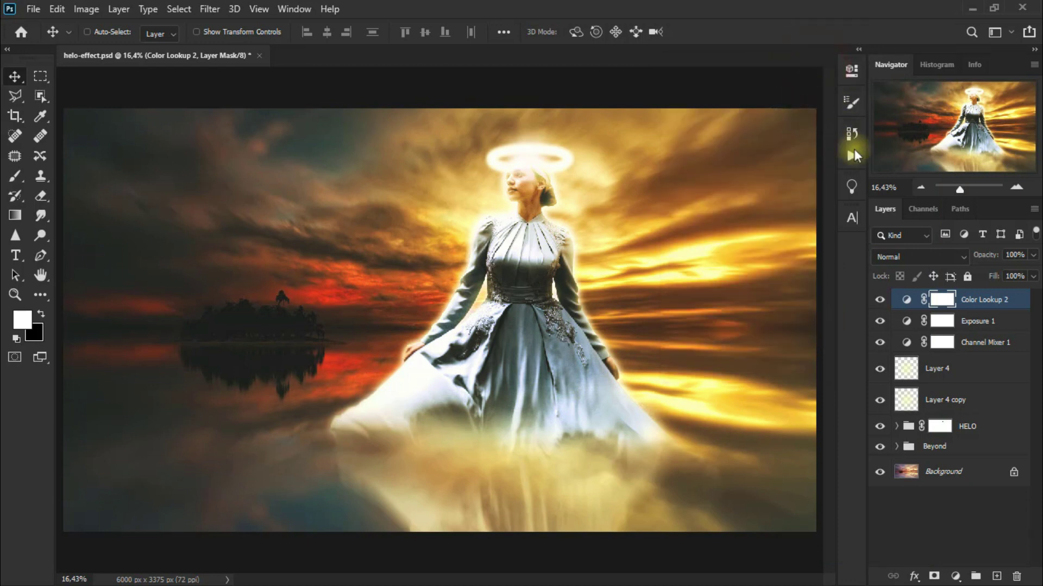
- Blend the Color Lookup 2 layer as Luminosity at 23% opacity, toggling to compare
{"action": "left_click", "coordinate": [906, 255]}
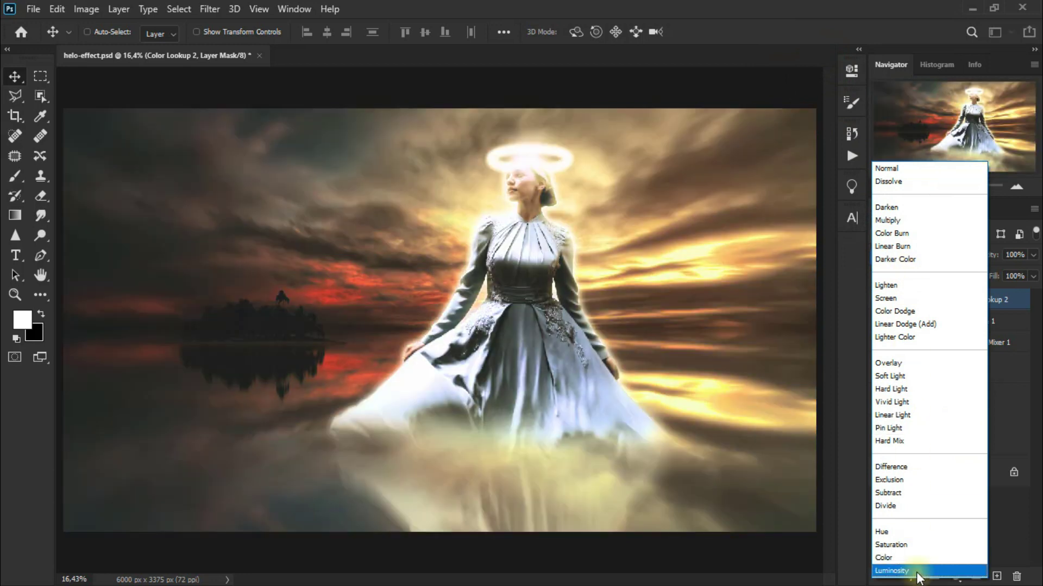
{"action": "left_click", "coordinate": [917, 573]}
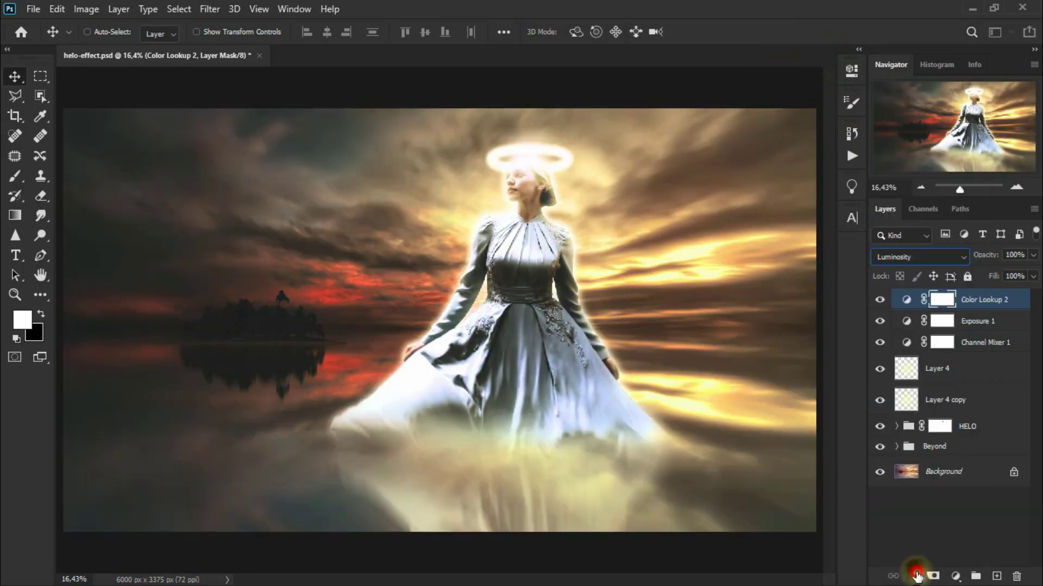
{"action": "left_click", "coordinate": [1032, 255]}
{"action": "left_click_drag", "start_coordinate": [1032, 271], "coordinate": [977, 262]}
{"action": "left_click", "coordinate": [873, 299]}
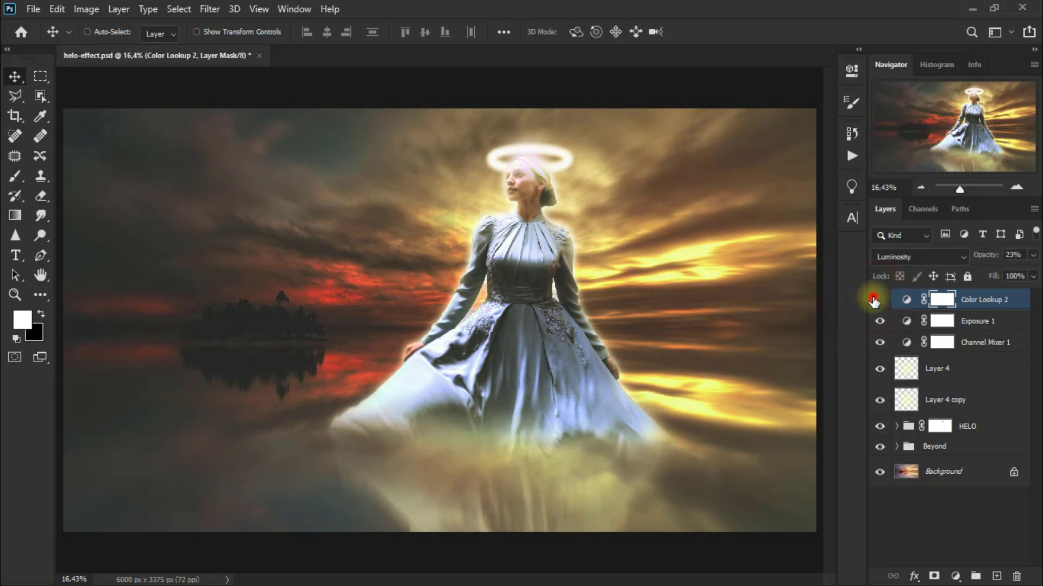
{"action": "left_click", "coordinate": [873, 299]}
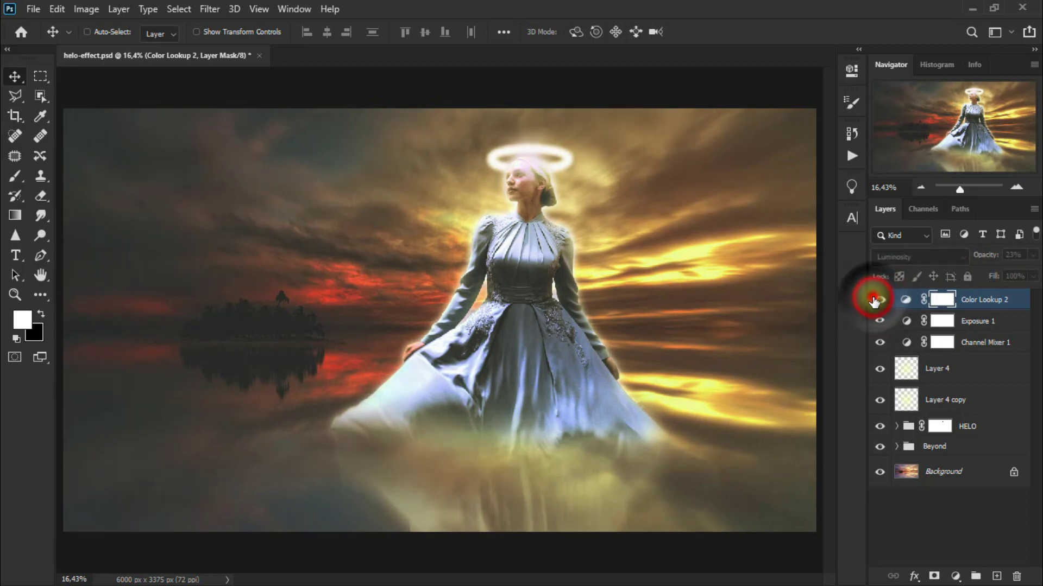
{"action": "left_click", "coordinate": [790, 506]}
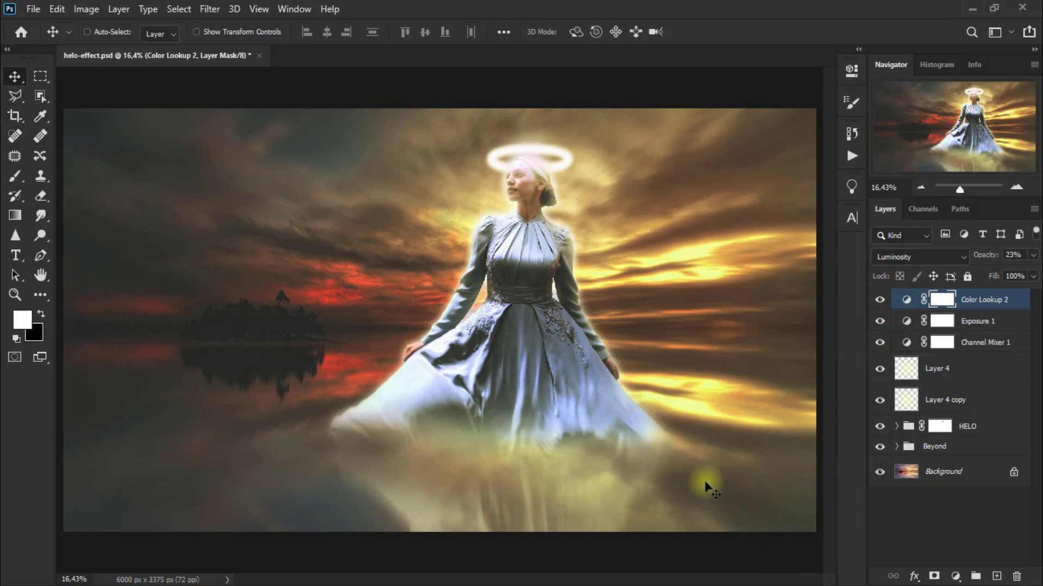
- Zoom to 200% on the sleeve and stamp all visible layers into Layer 5
{"action": "left_click", "coordinate": [15, 295]}
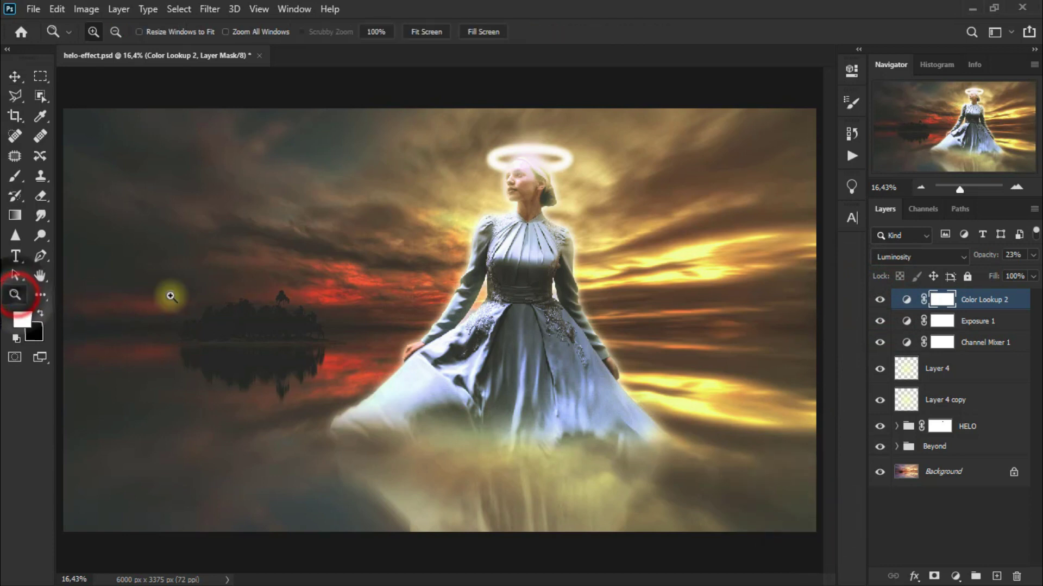
{"action": "left_click", "coordinate": [470, 298]}
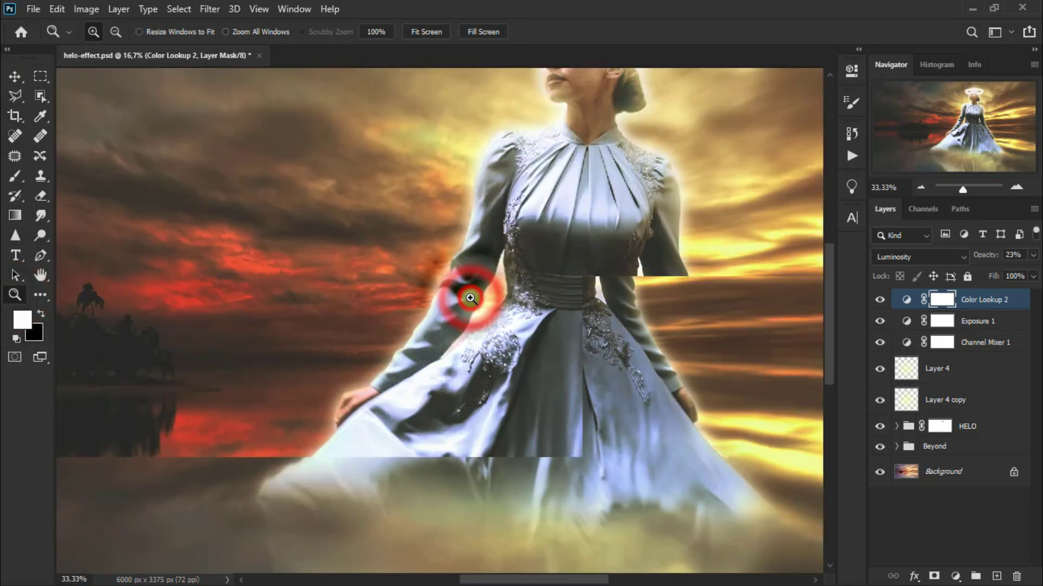
{"action": "left_click", "coordinate": [471, 299]}
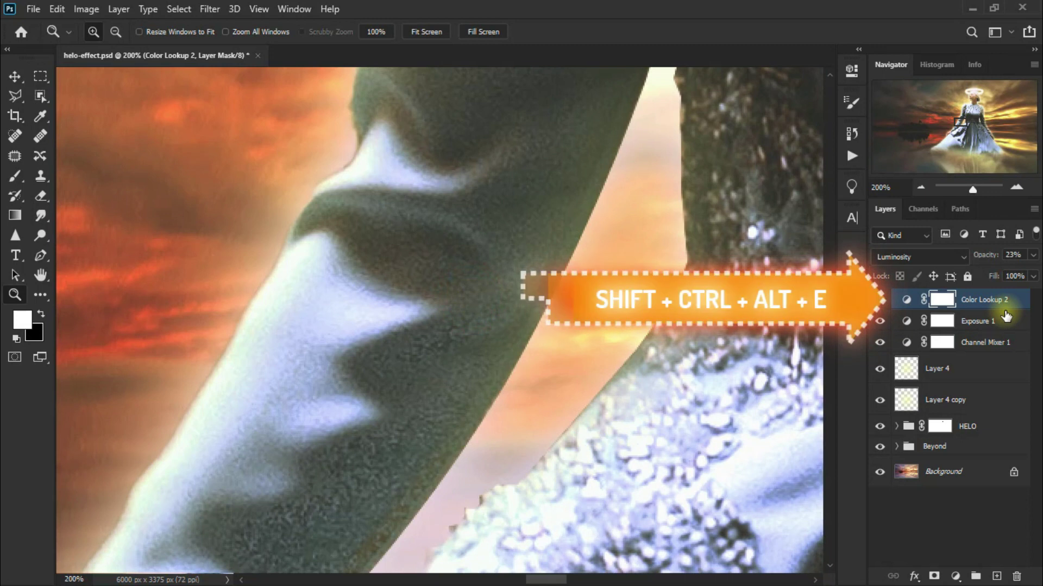
{"action": "key", "text": "ctrl+shift+alt+e"}
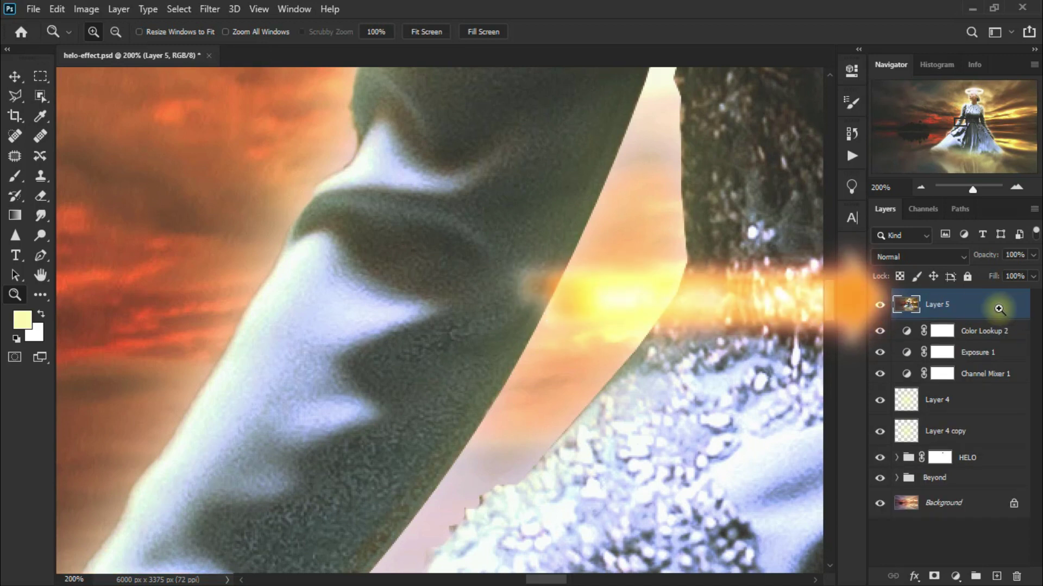
{"action": "left_click", "coordinate": [213, 13]}
{"action": "mouse_move", "coordinate": [244, 181]}
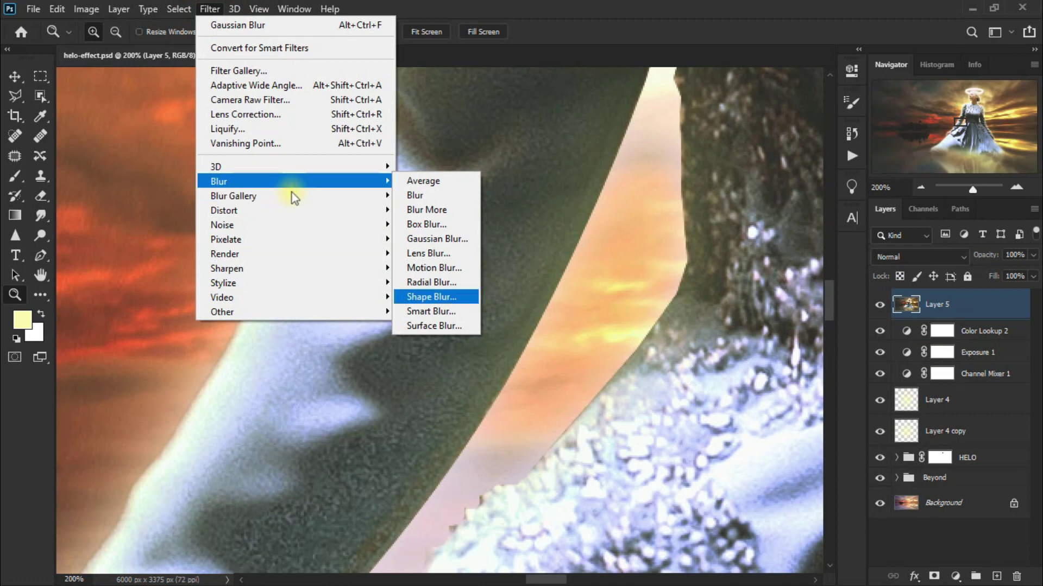
- Apply Smart Blur with radius 3,0 and threshold 25,0 to Layer 5
{"action": "left_click", "coordinate": [460, 311]}
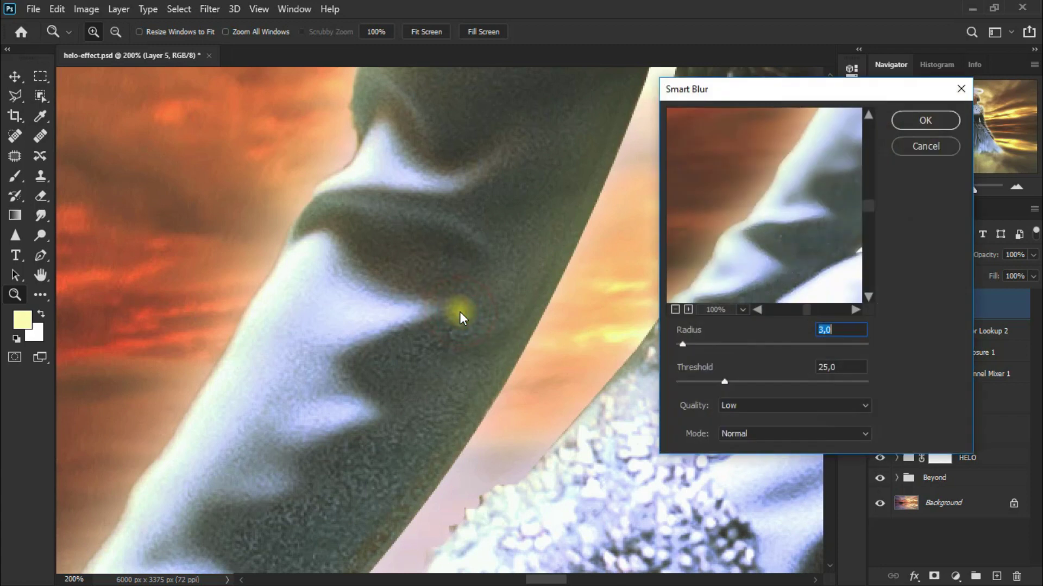
{"action": "left_click", "coordinate": [844, 327]}
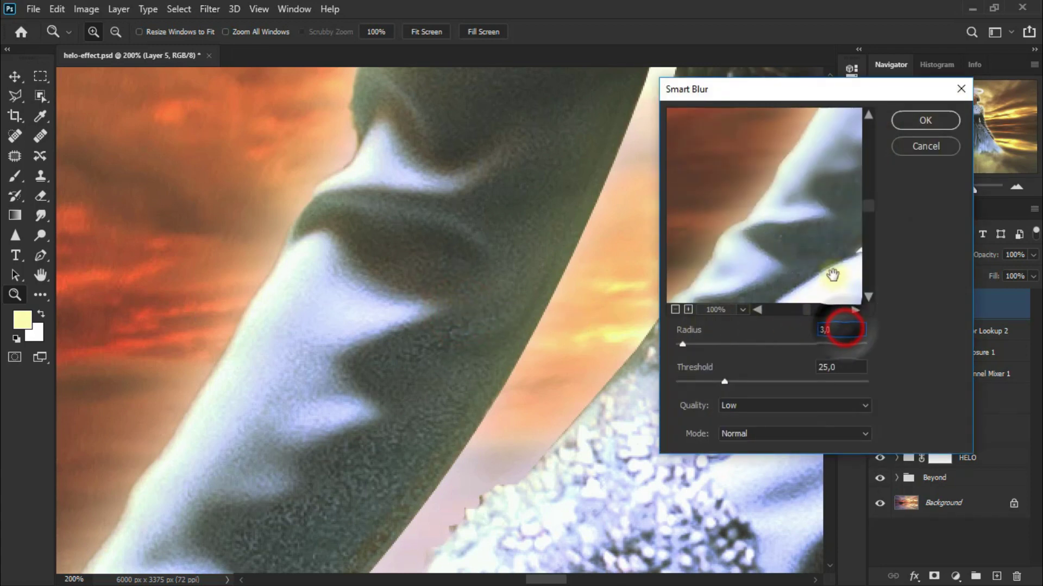
{"action": "left_click_drag", "start_coordinate": [830, 275], "coordinate": [759, 217]}
{"action": "mouse_move", "coordinate": [760, 171]}
{"action": "left_mouse_down"}
{"action": "mouse_move", "coordinate": [748, 244]}
{"action": "mouse_move", "coordinate": [756, 237]}
{"action": "left_mouse_up"}
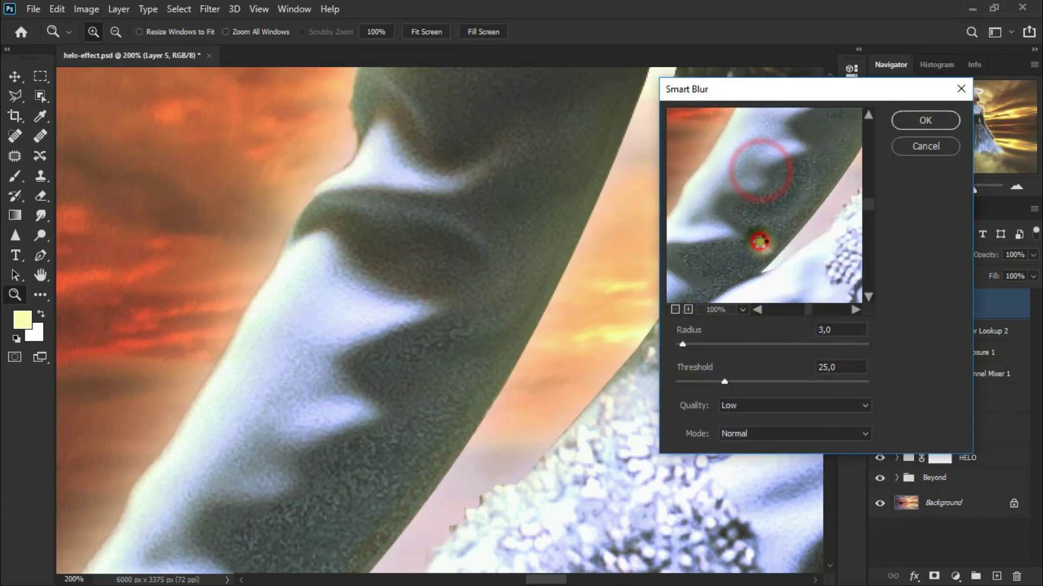
{"action": "left_click", "coordinate": [931, 121]}
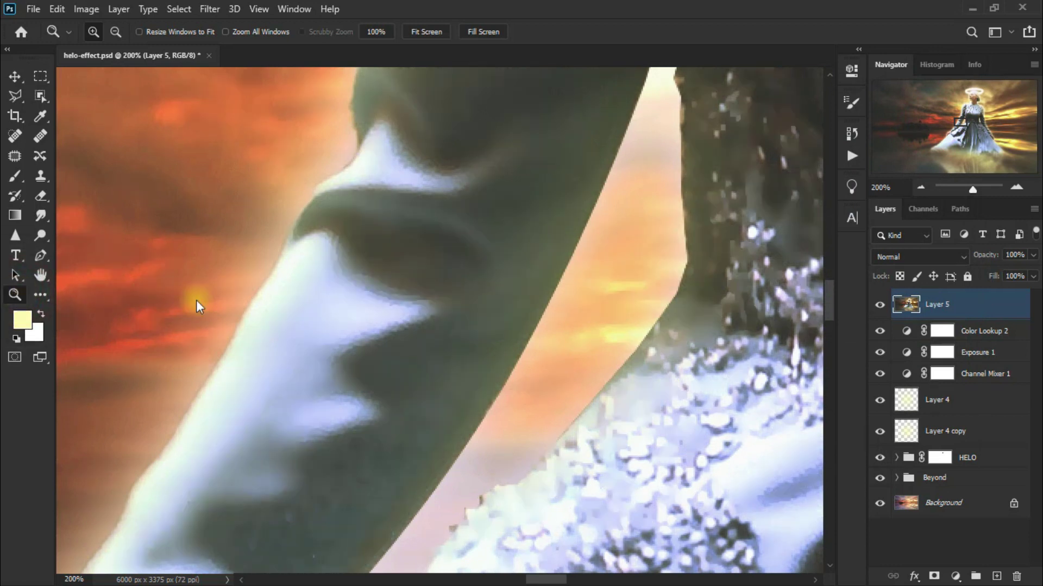
{"action": "right_click", "coordinate": [302, 311]}
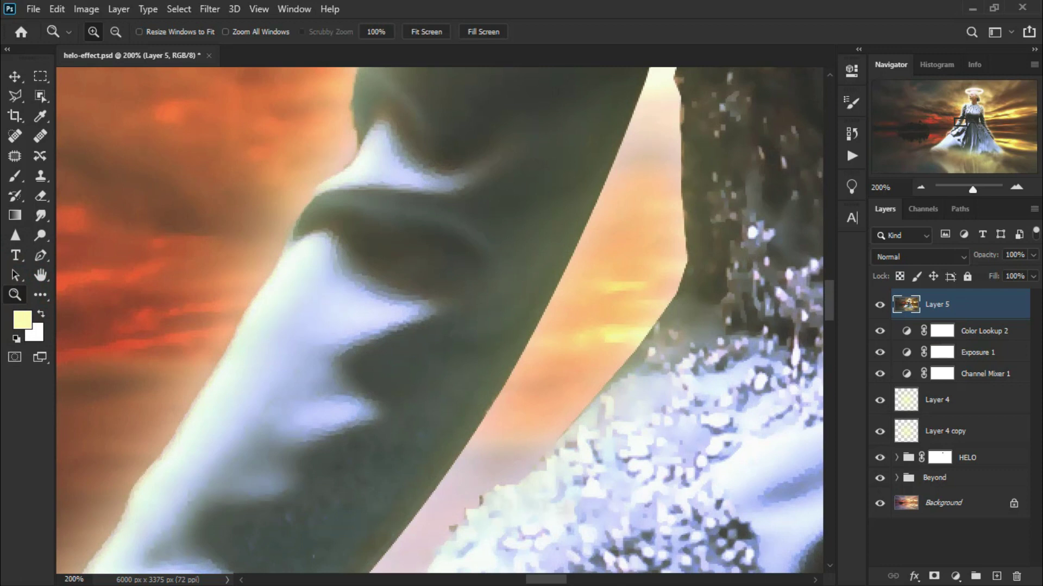
{"action": "right_click", "coordinate": [333, 299]}
- Fit the finished helo-effect.psd composition to the window with Fit on Screen
{"action": "left_click", "coordinate": [377, 307]}
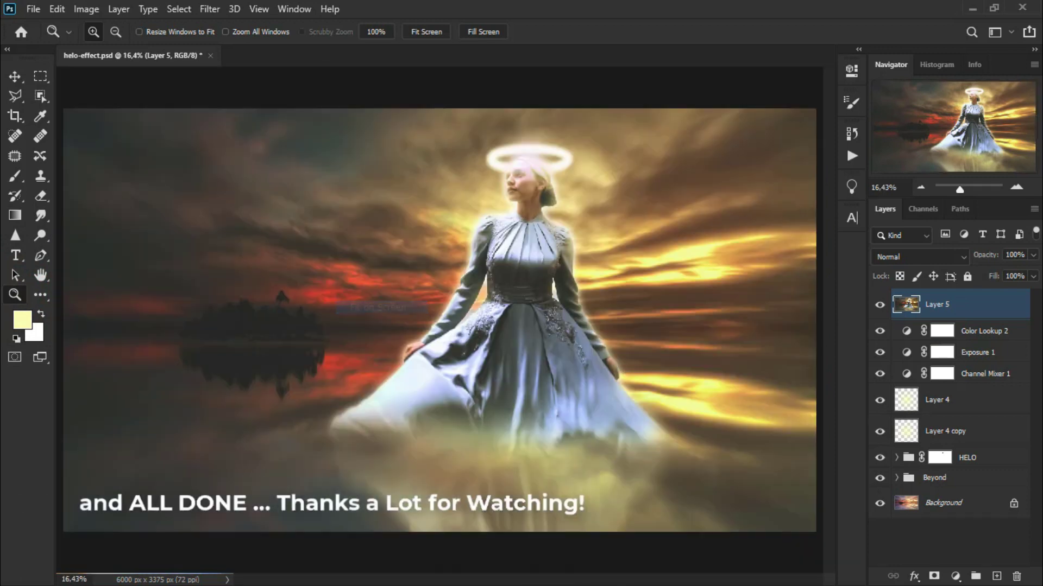